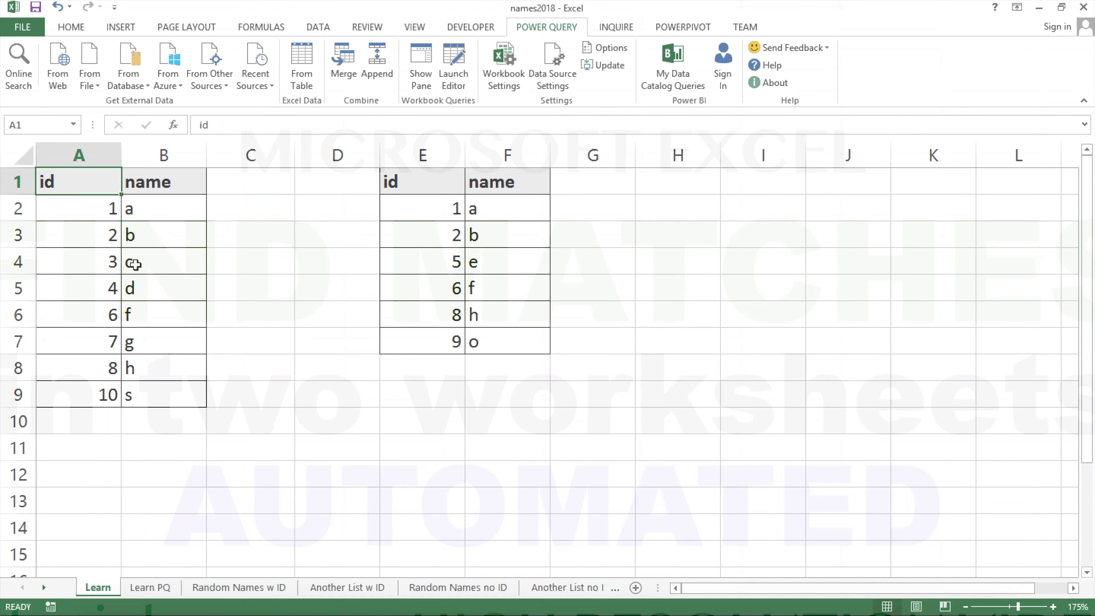
Step: Convert the id and name list in A1:B9 into a table with headers
click(119, 190)
drag(118, 190, 176, 401)
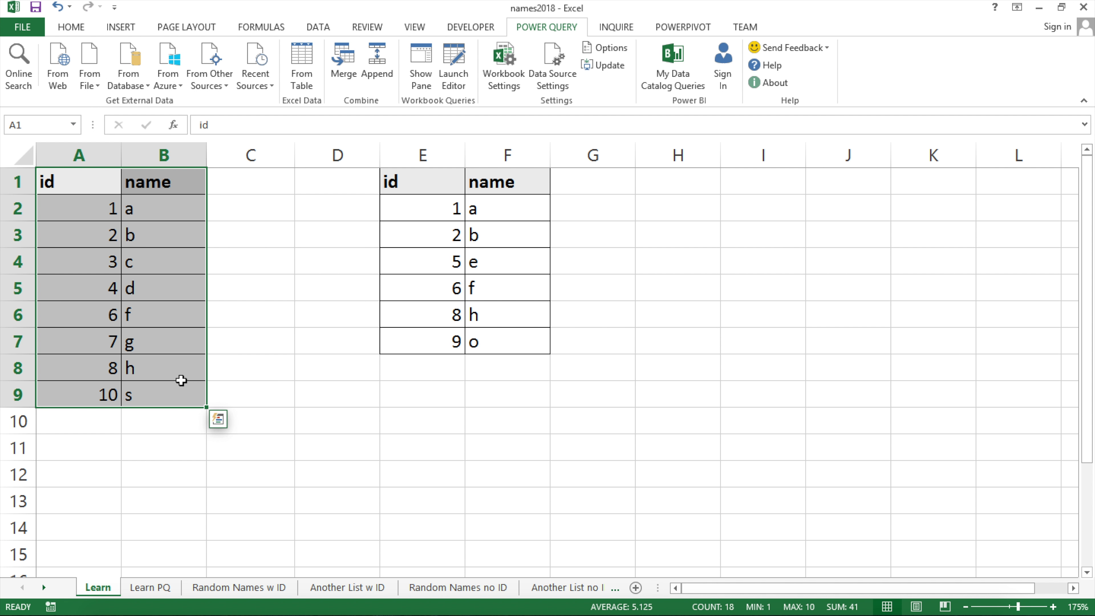
drag(103, 184, 194, 399)
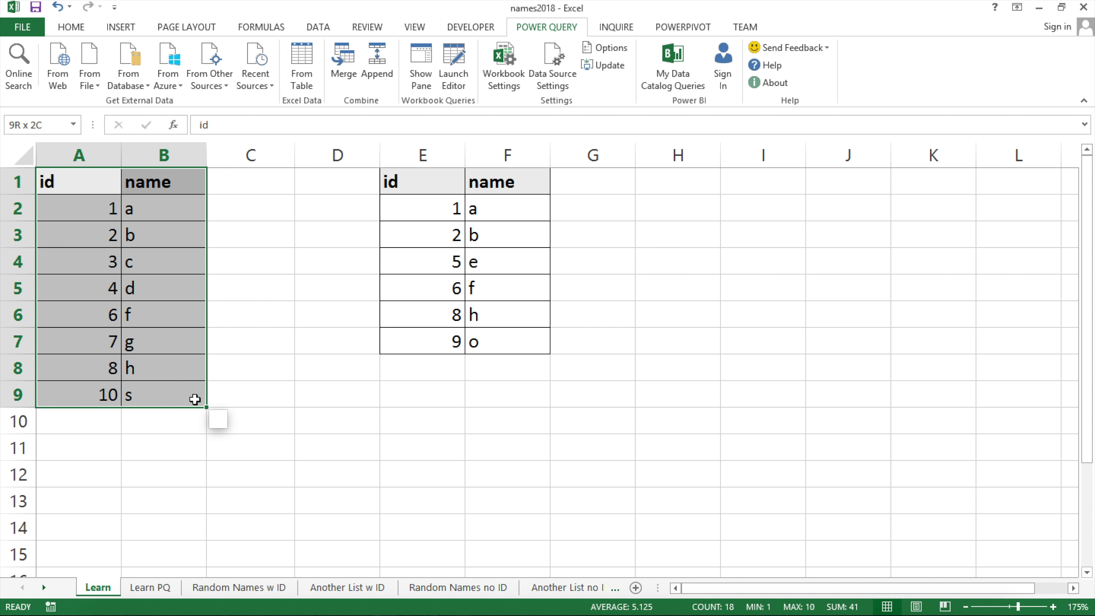
click(119, 29)
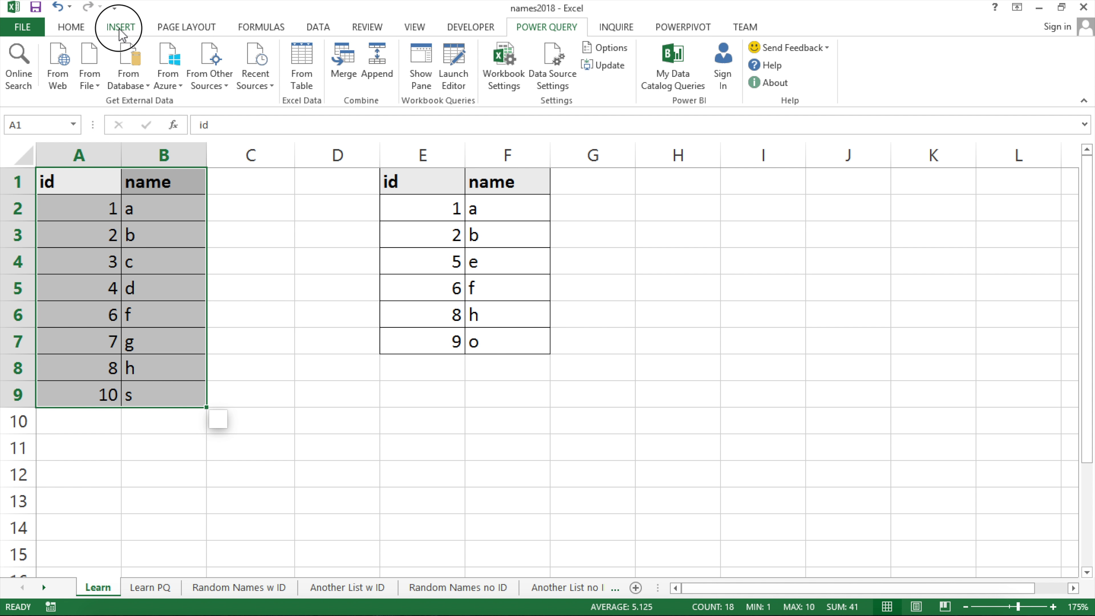
click(137, 66)
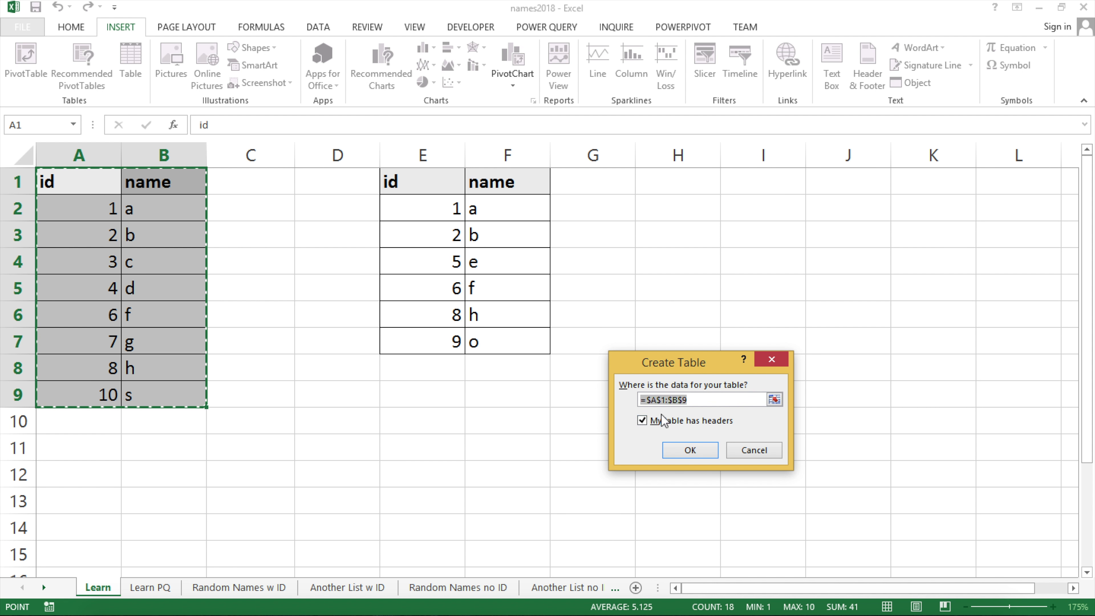
click(690, 450)
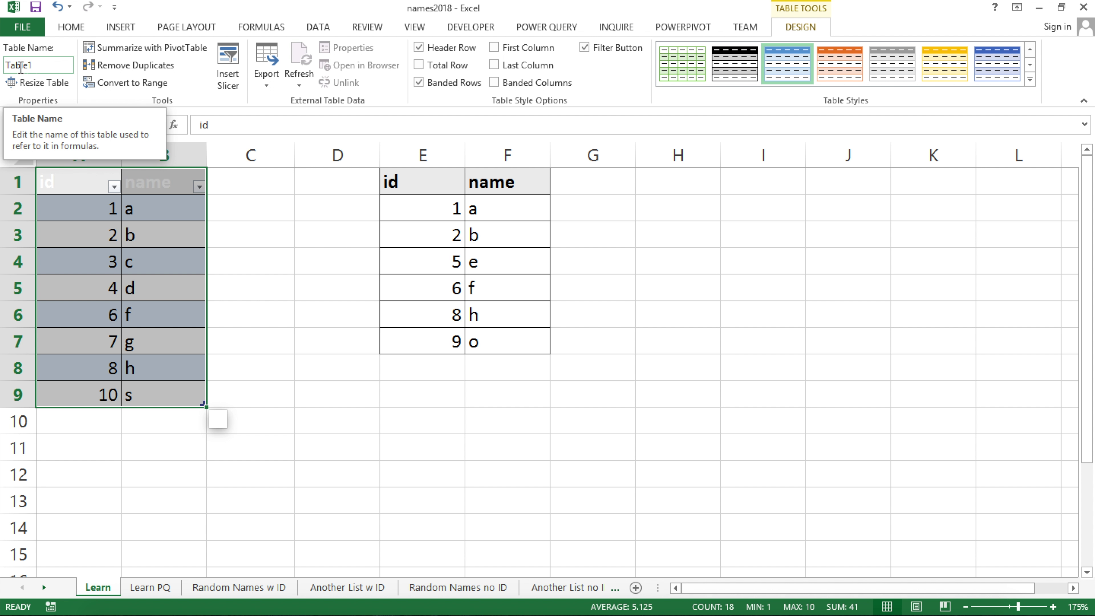
Step: Rename the table in A1:B9 as LeftTable
click(37, 64)
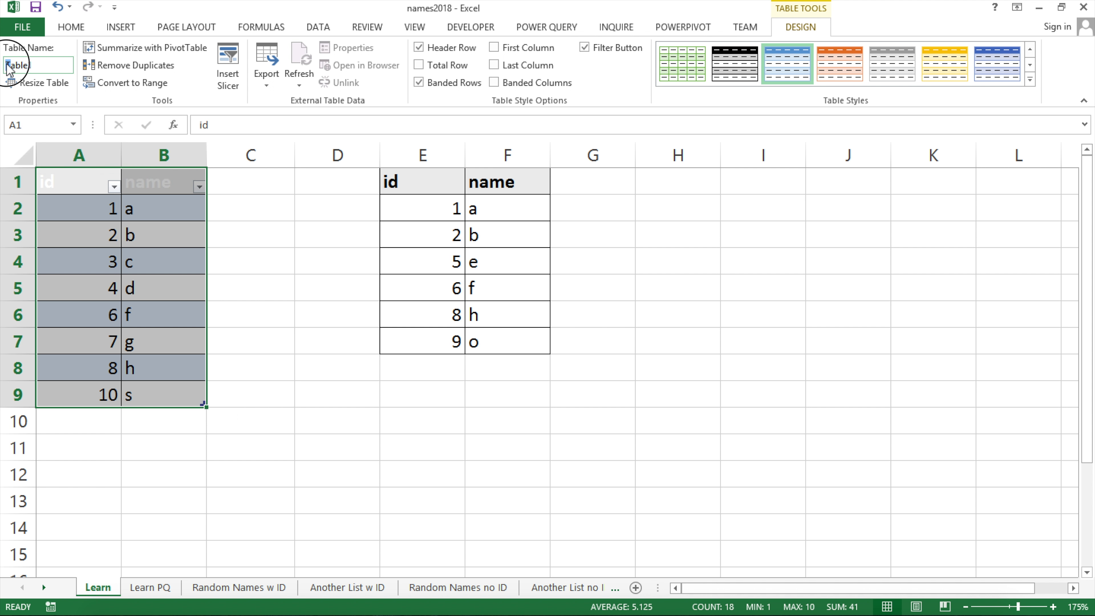
double_click(34, 65)
text(Left)
key(Return)
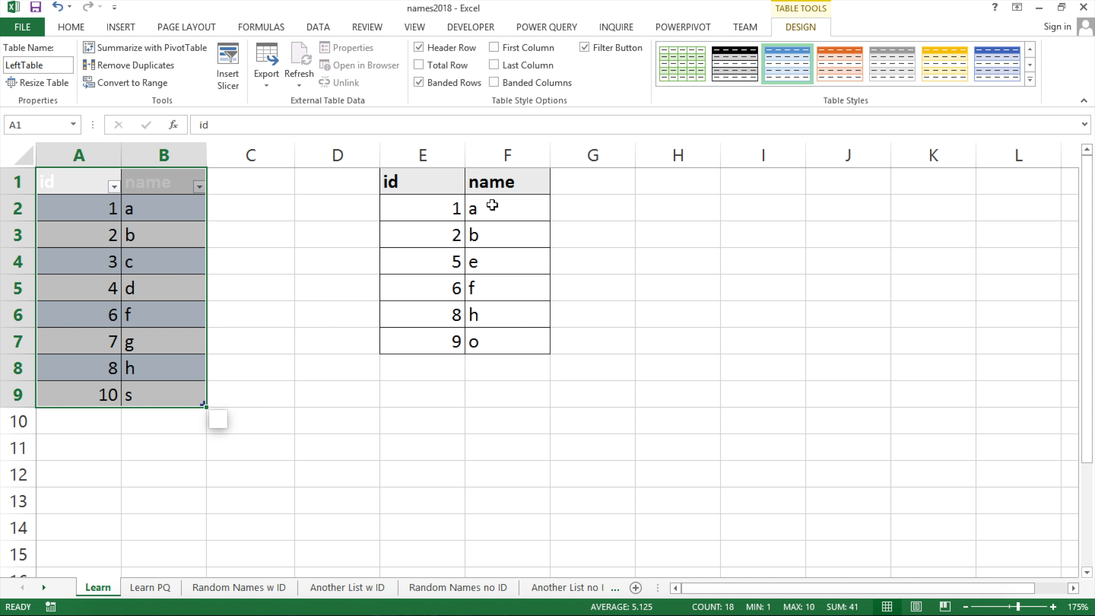
Step: Convert the second id and name list in E1:F7 into a table with headers
drag(436, 185, 508, 350)
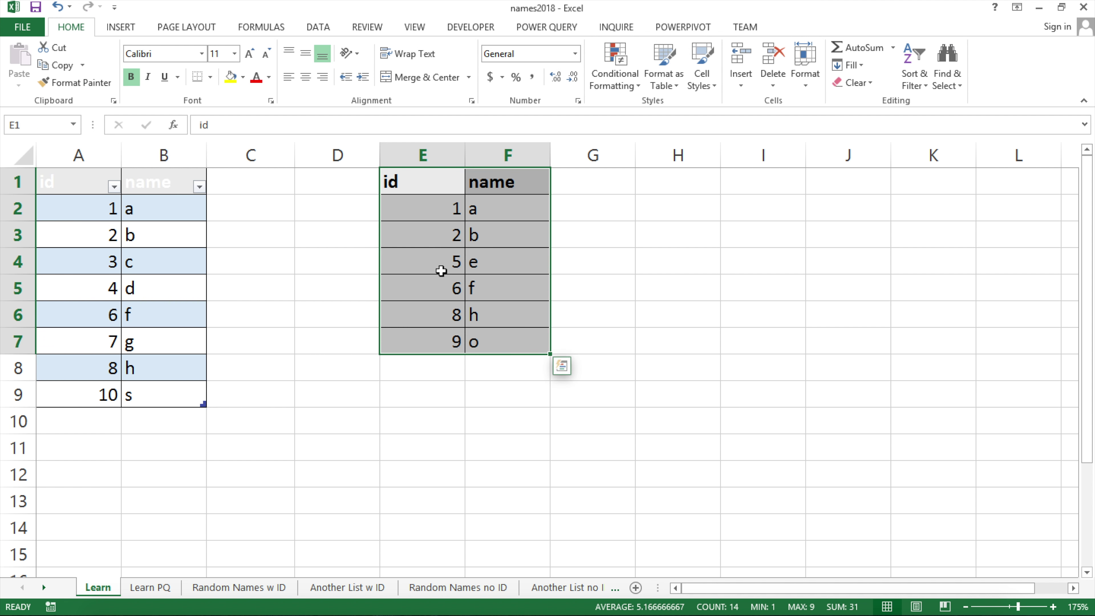
click(122, 28)
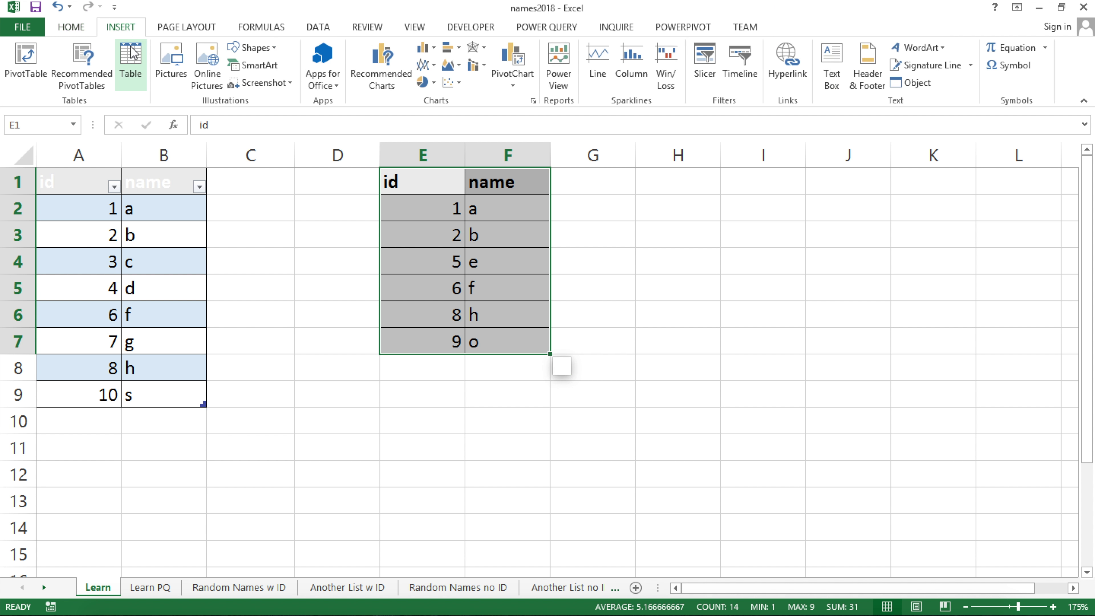
click(130, 60)
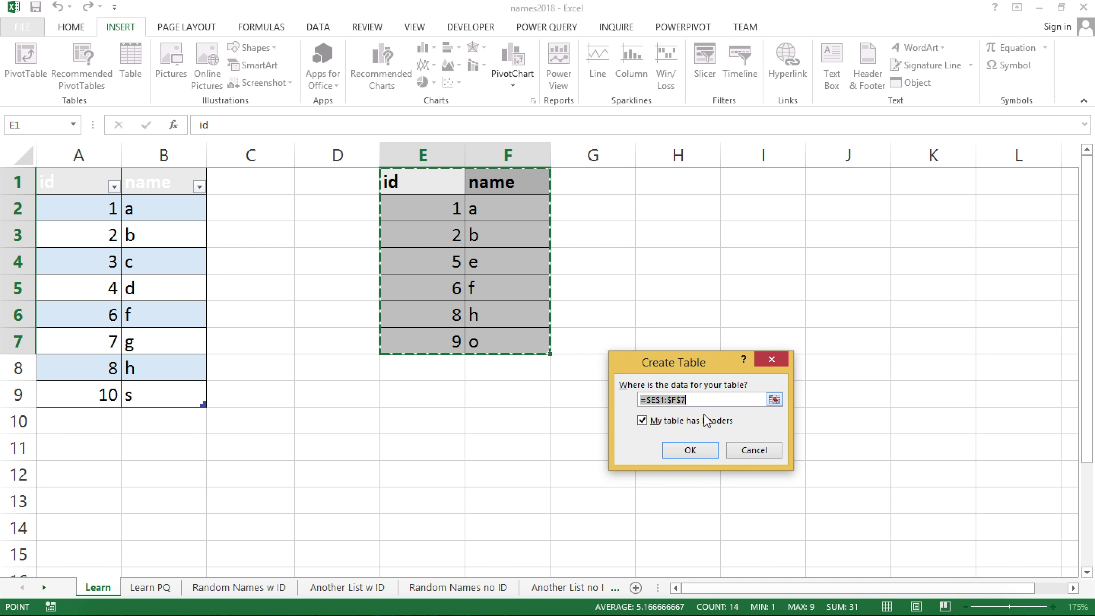
click(690, 449)
Step: Rename the table in E1:F7 as RightTable
click(42, 66)
text(RightTable)
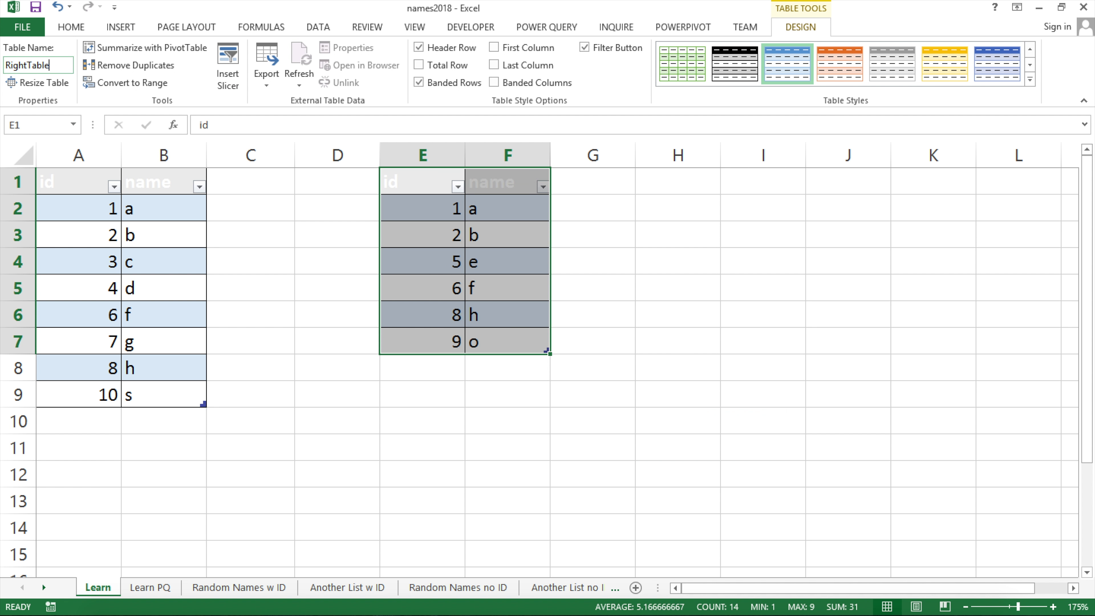
click(91, 178)
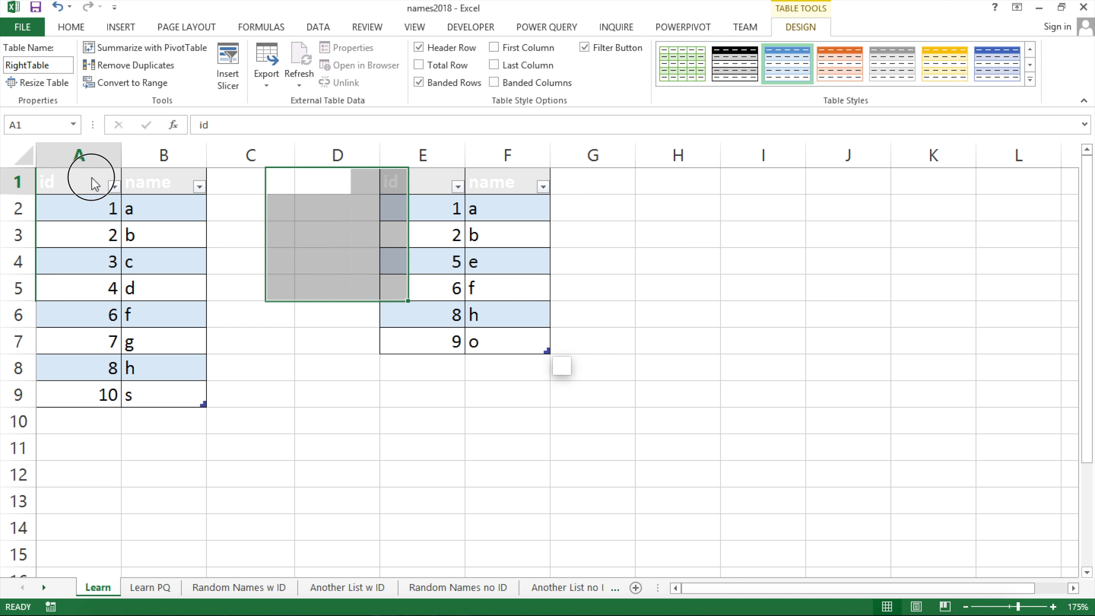
click(523, 232)
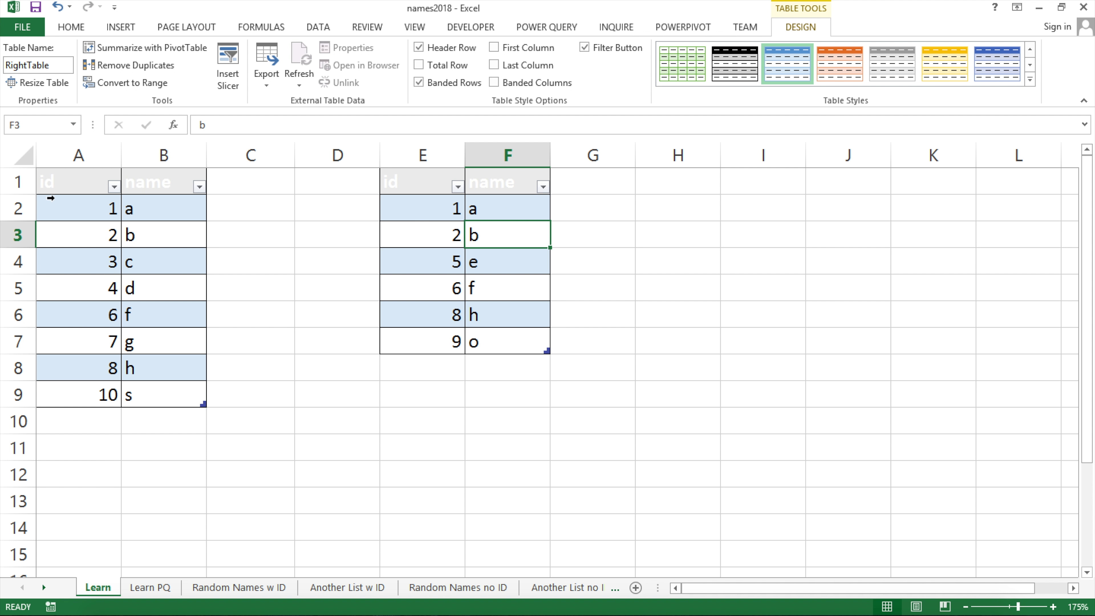
Step: Create a Power Query query from LeftTable and load it as Only Create Connection
click(58, 192)
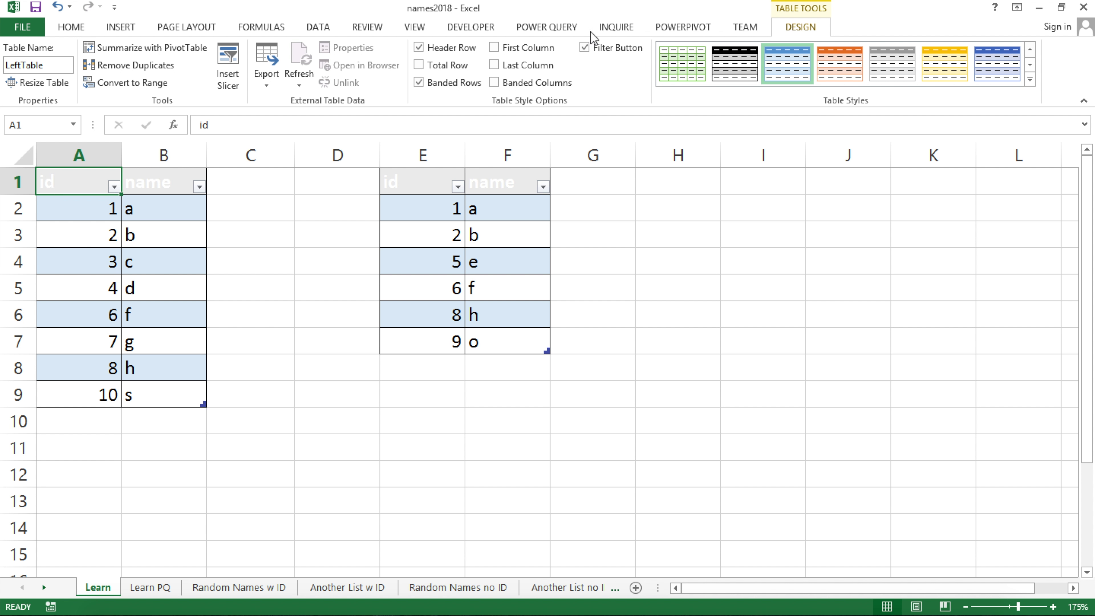
click(72, 27)
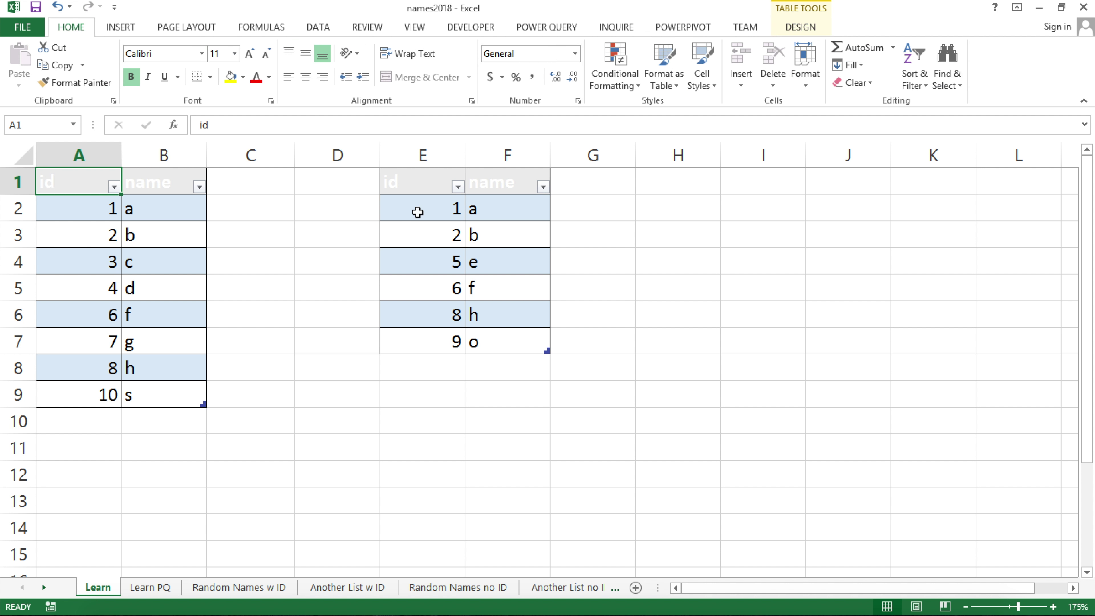
click(547, 28)
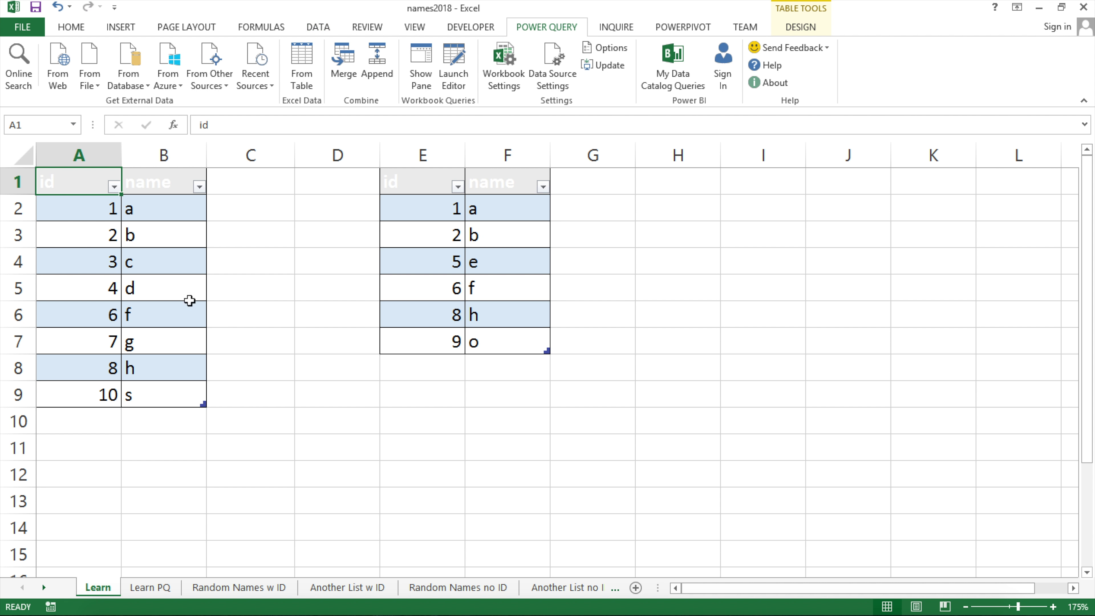
click(301, 64)
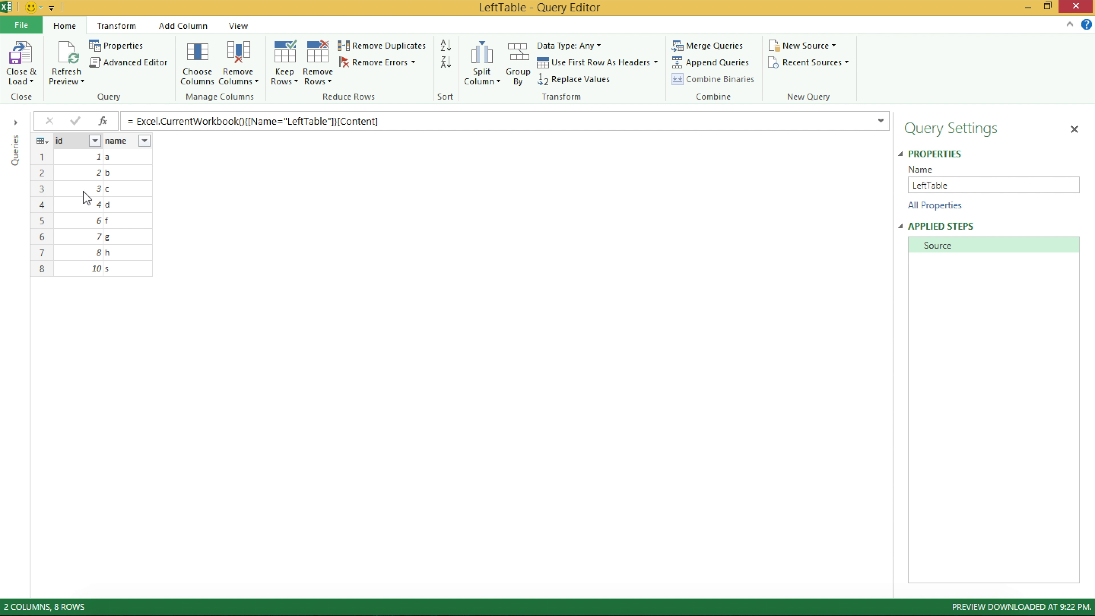
click(30, 81)
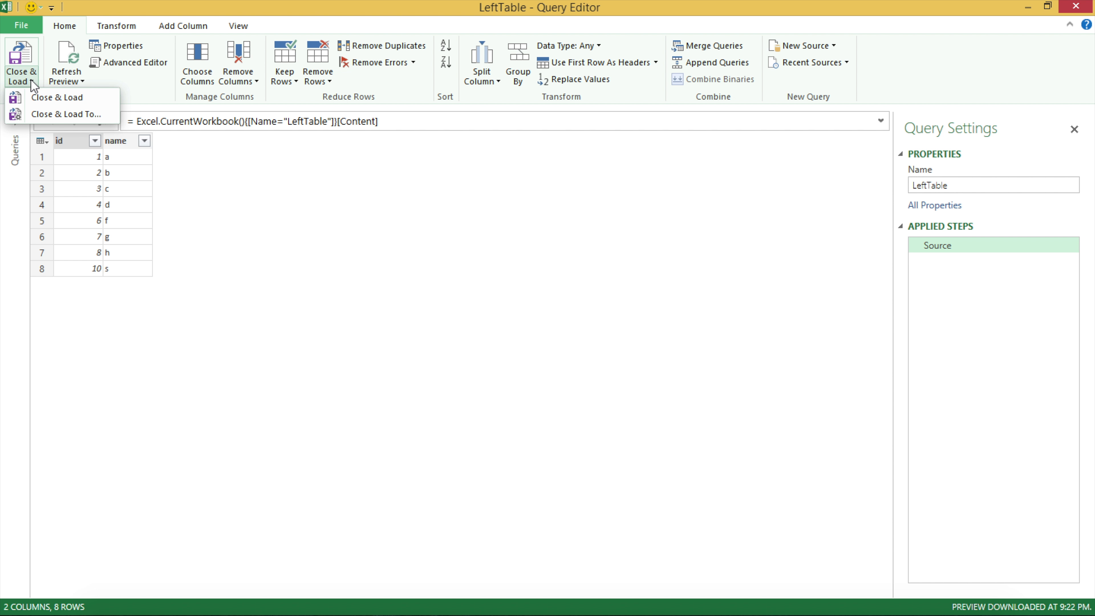
click(89, 114)
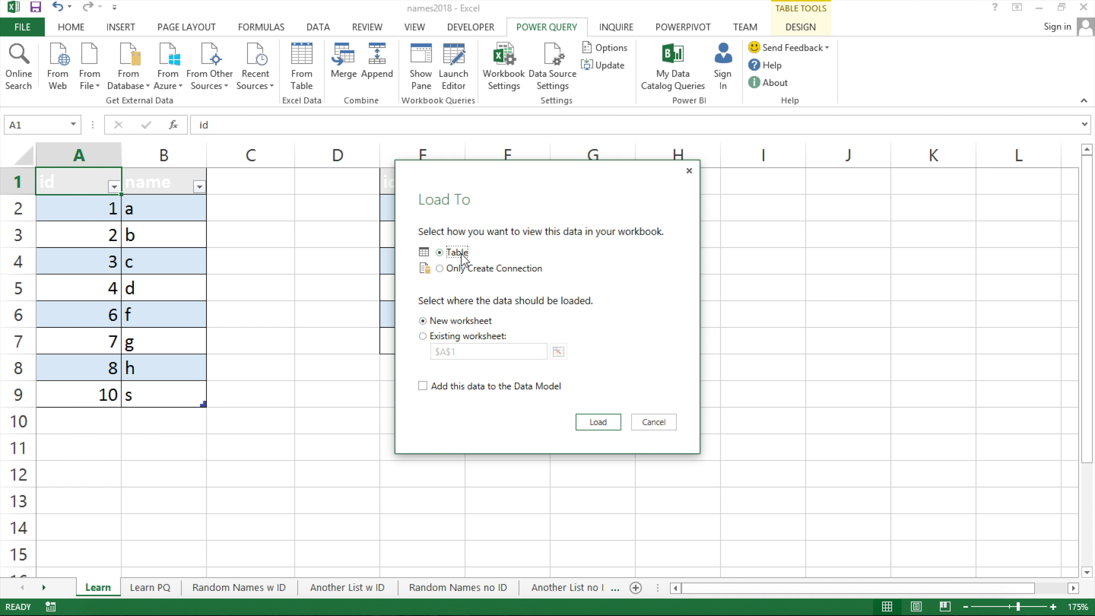
click(460, 269)
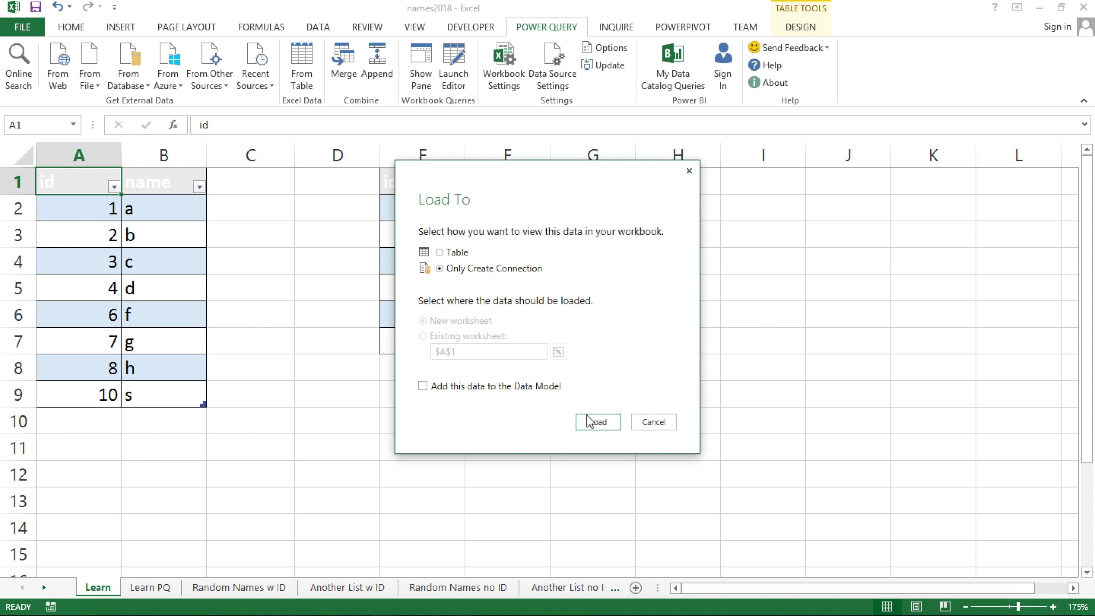
click(590, 423)
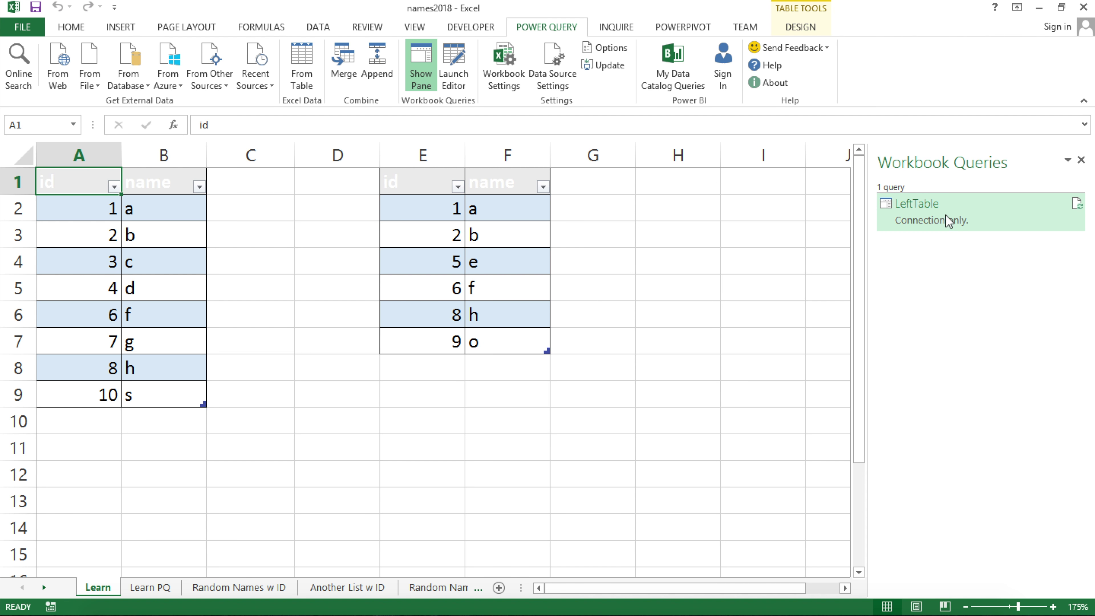
Step: Create a Power Query query from RightTable and load it as Only Create Connection
mouse_move(980, 220)
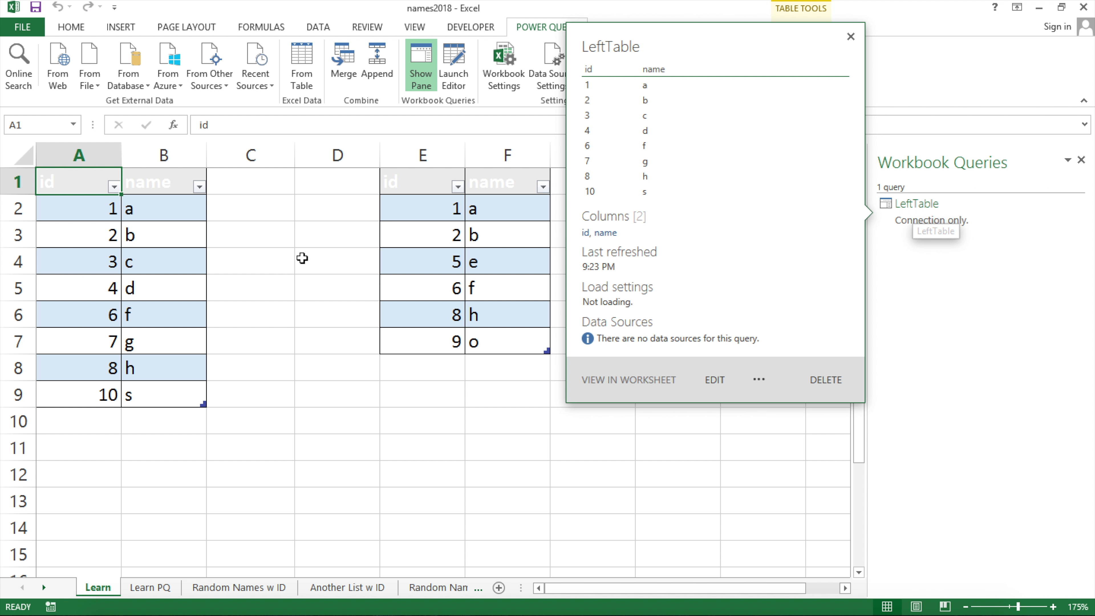
click(483, 234)
click(423, 181)
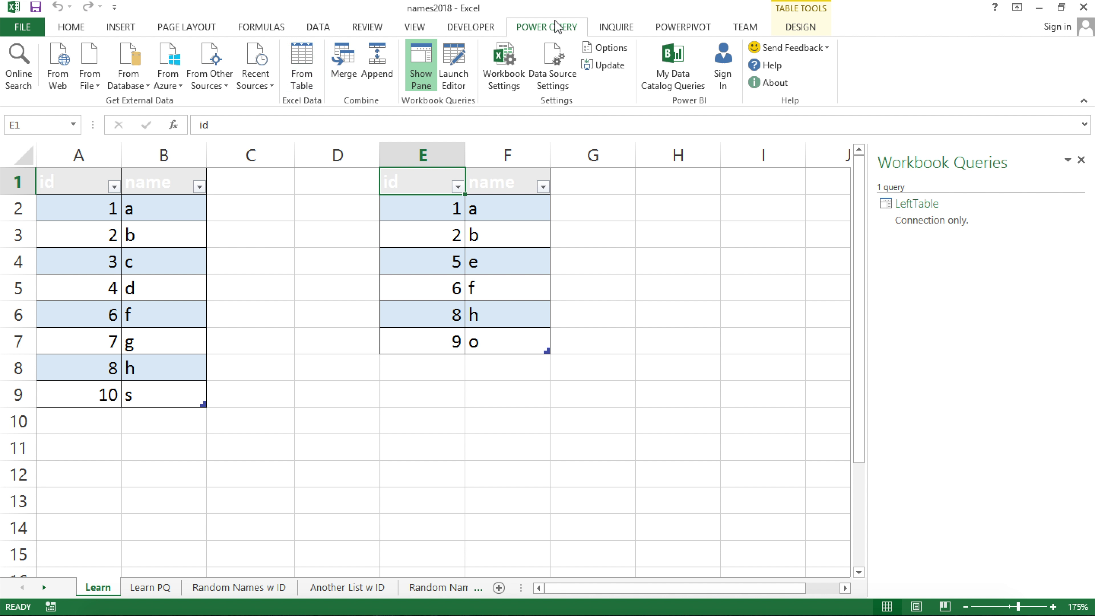
click(303, 64)
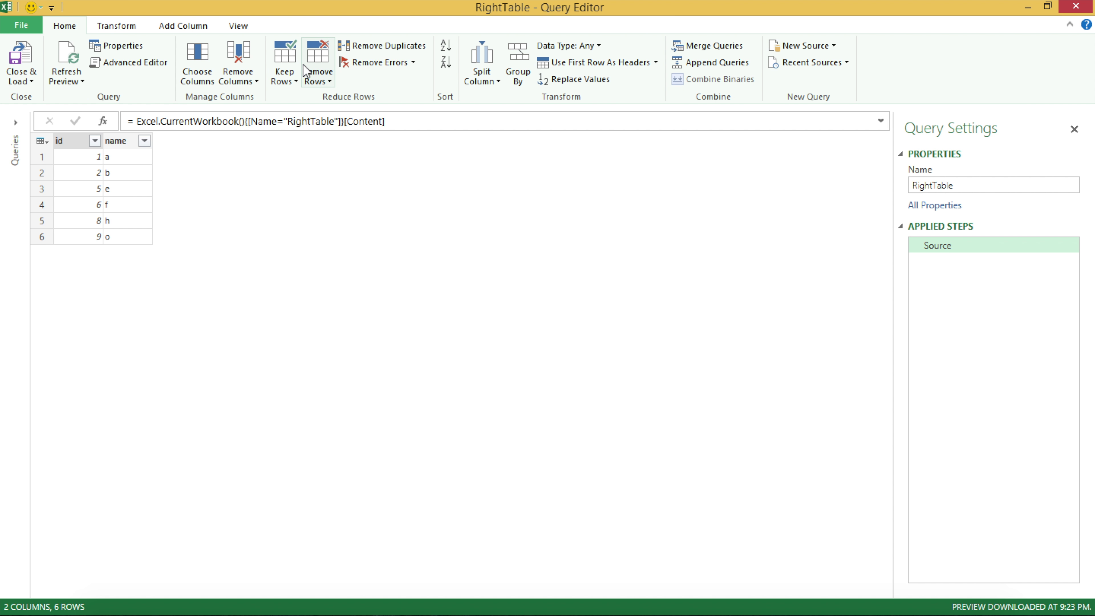
click(28, 82)
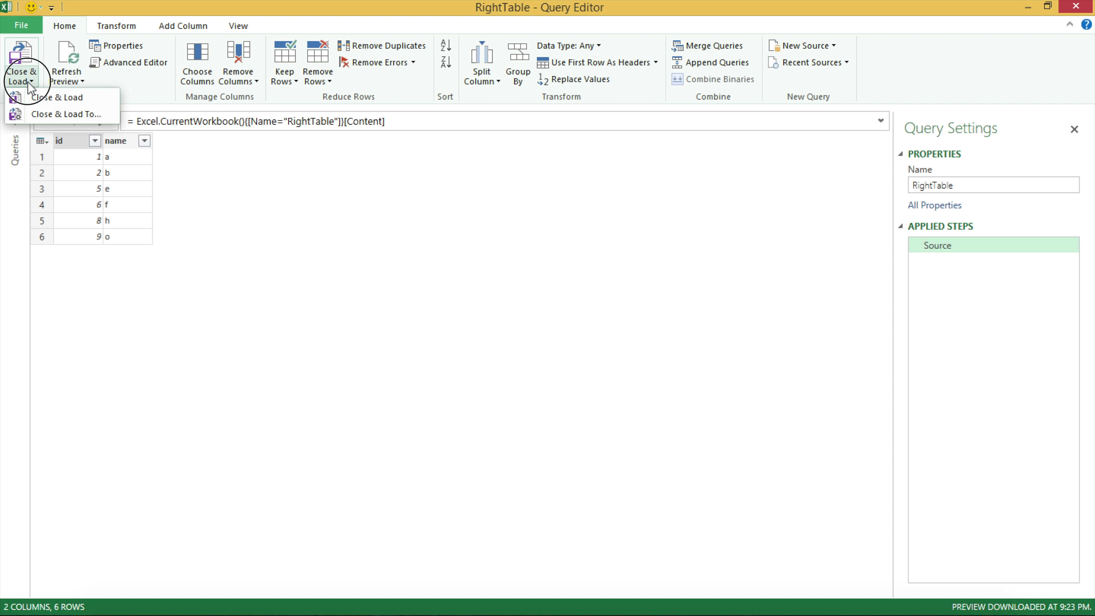
click(60, 116)
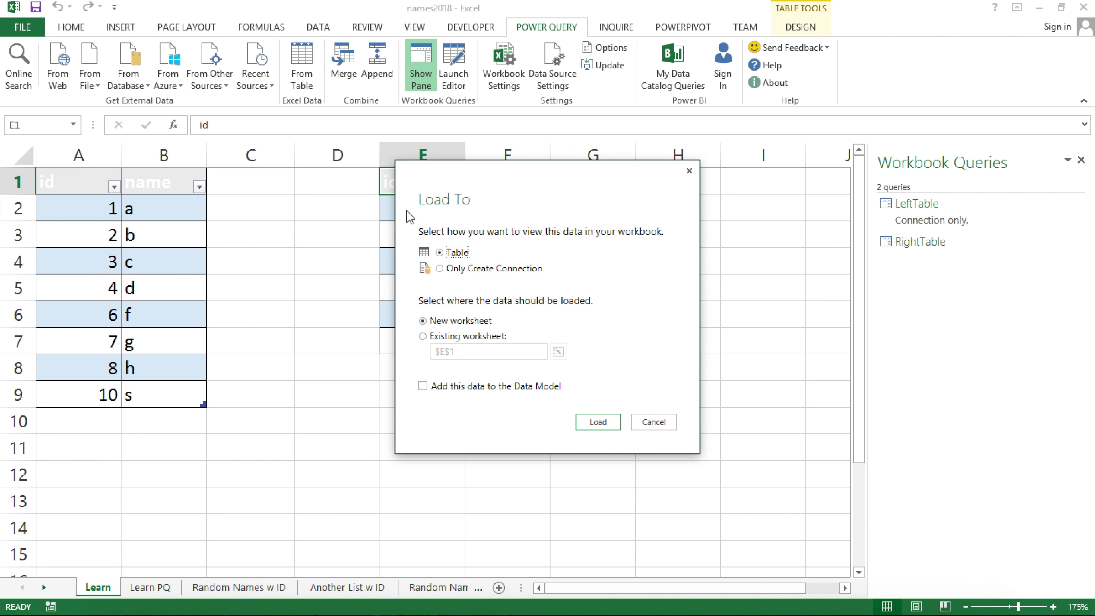
click(460, 272)
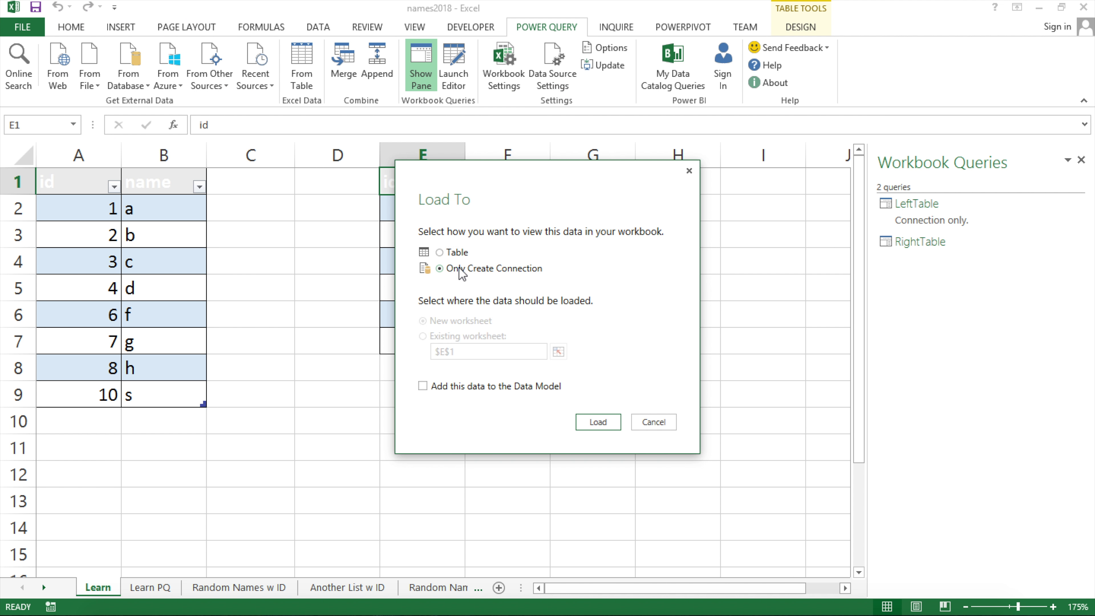
click(612, 426)
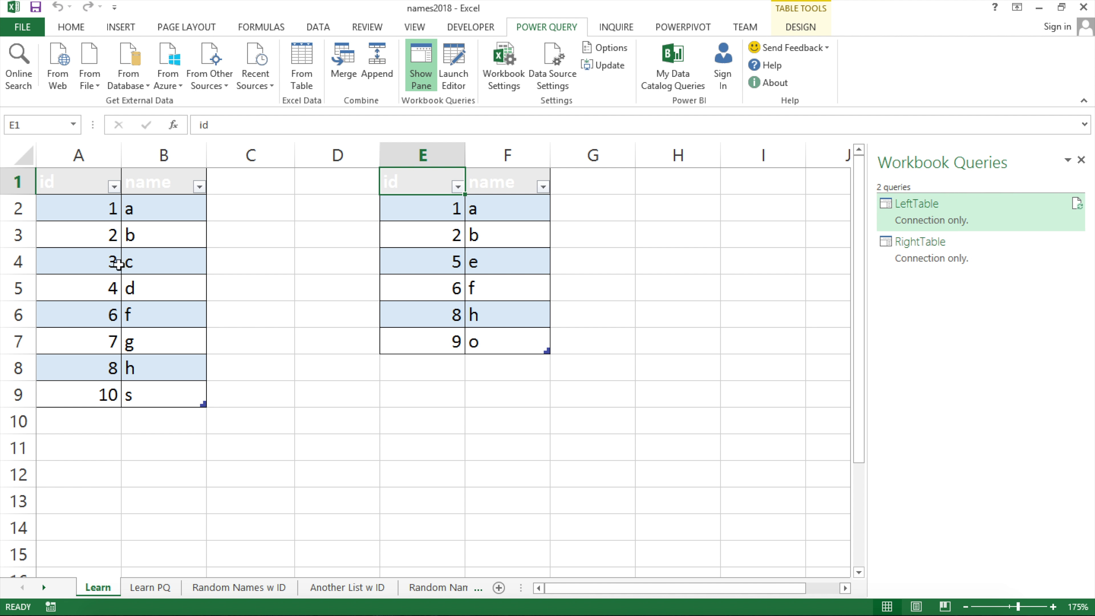
click(96, 211)
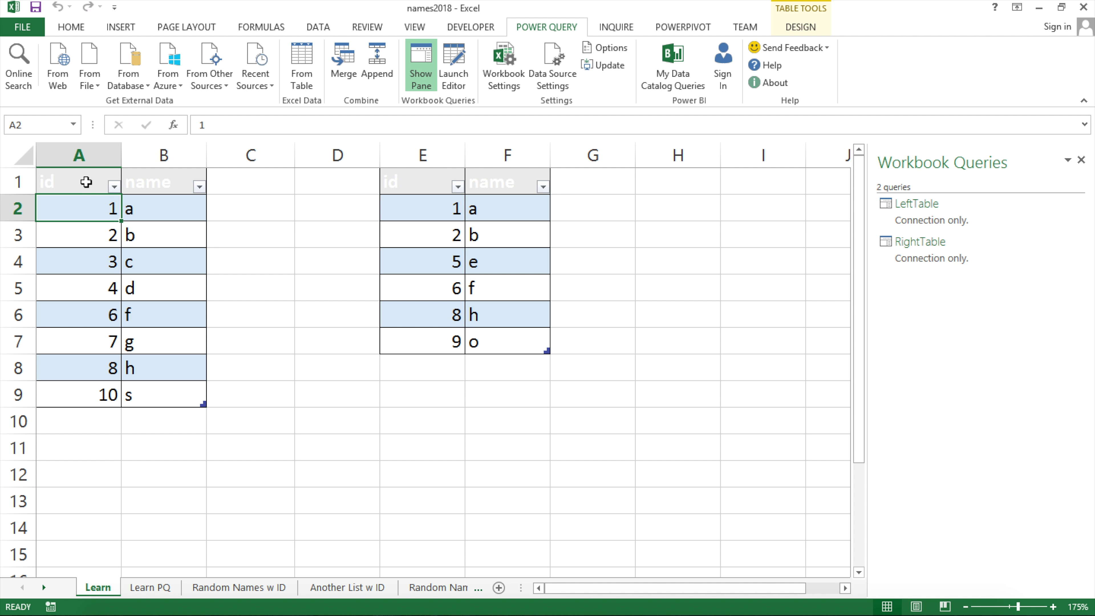
drag(86, 180, 171, 386)
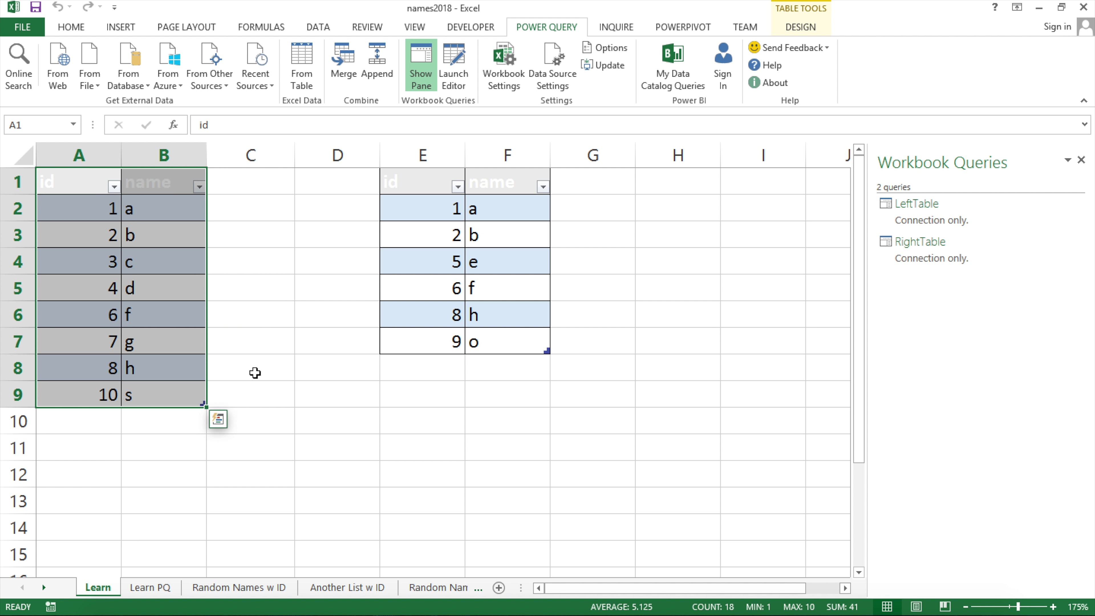
click(87, 207)
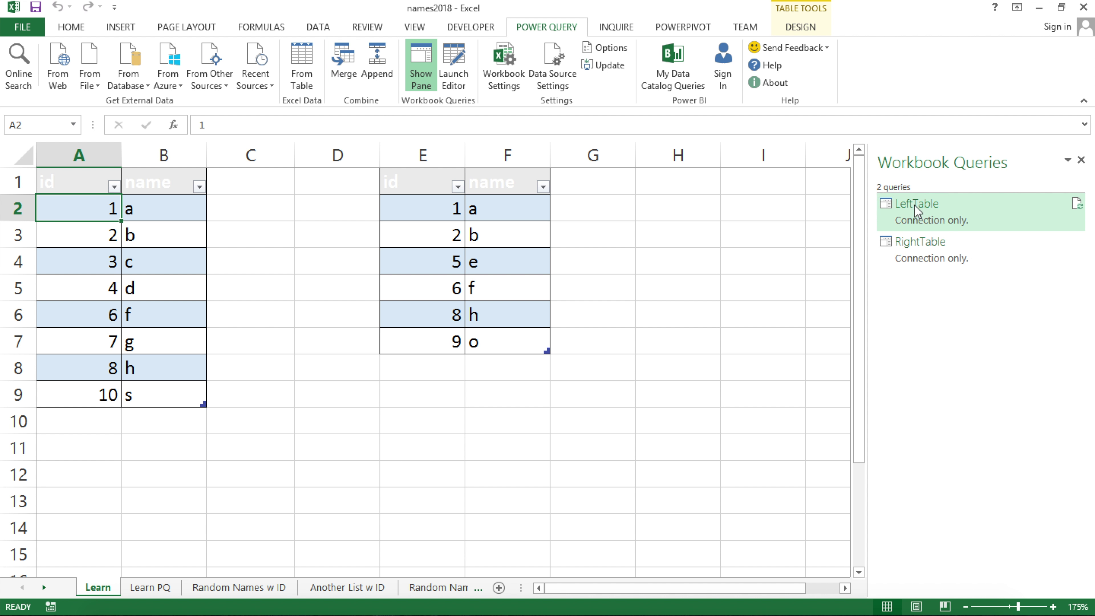
Step: Merge the LeftTable query with RightTable, matching on both id columns and keeping all rows
mouse_move(935, 211)
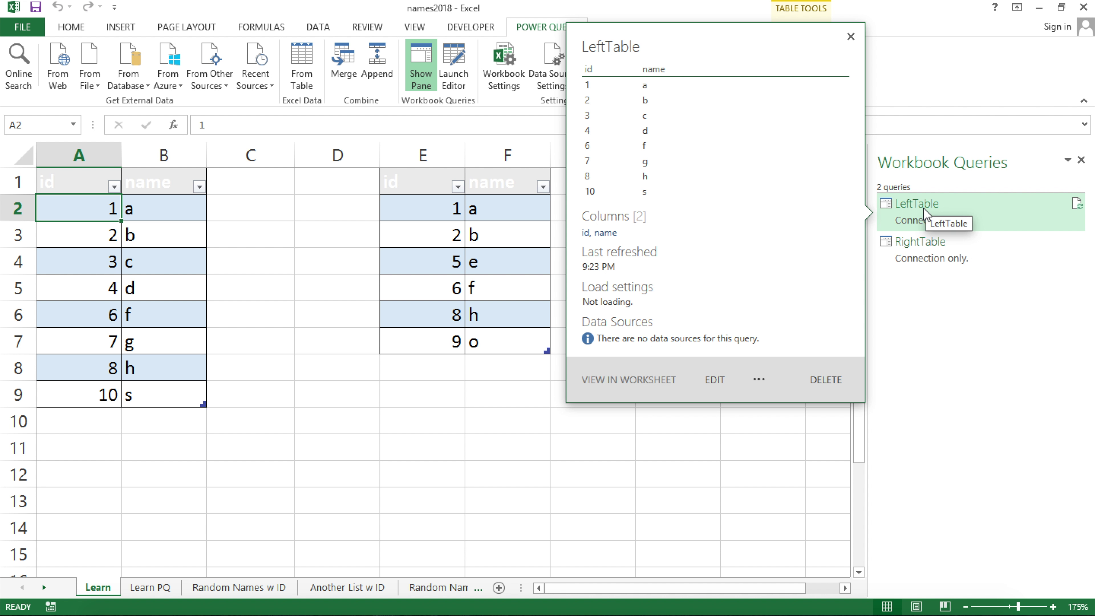
right_click(924, 208)
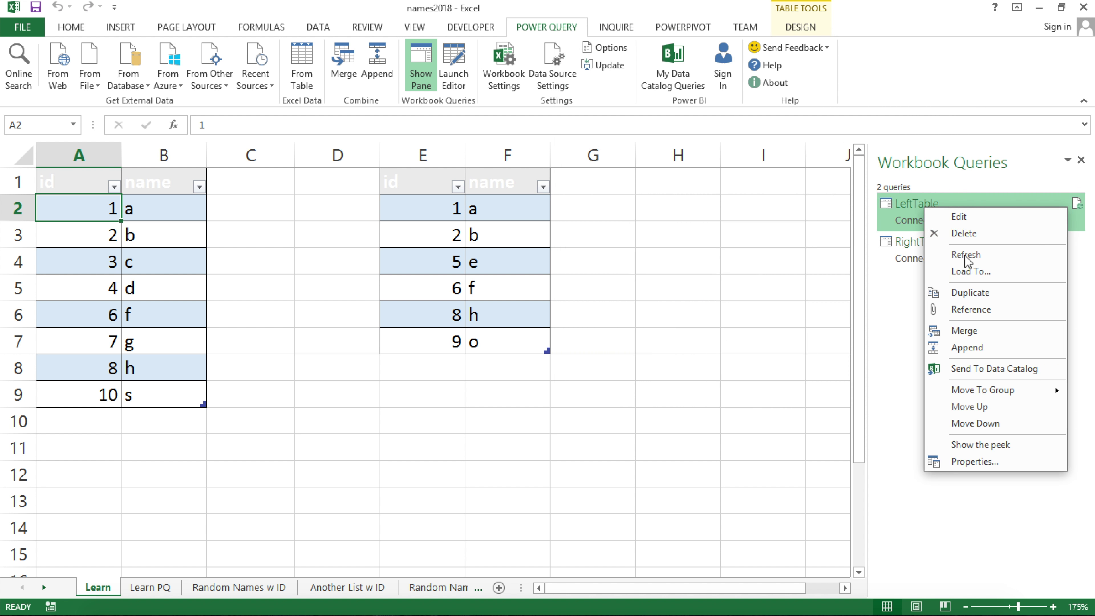
click(965, 332)
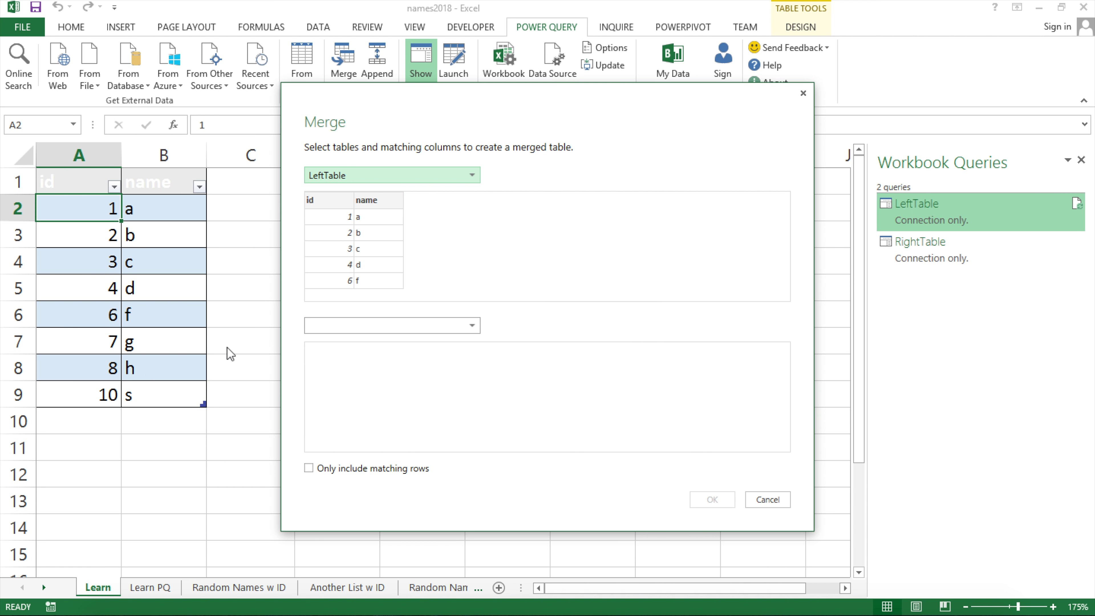
click(403, 332)
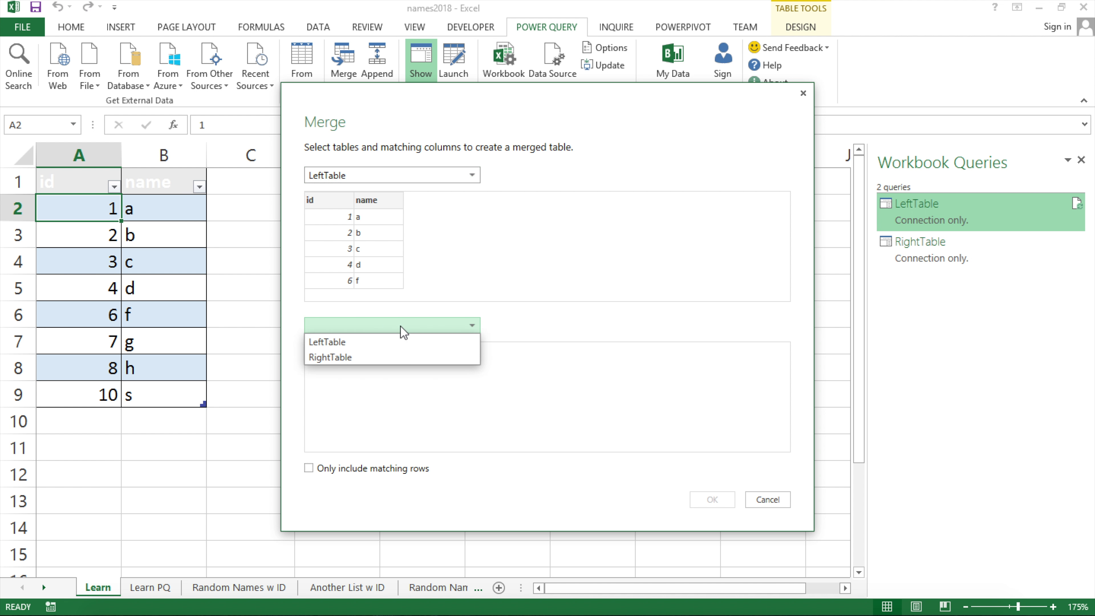
click(371, 359)
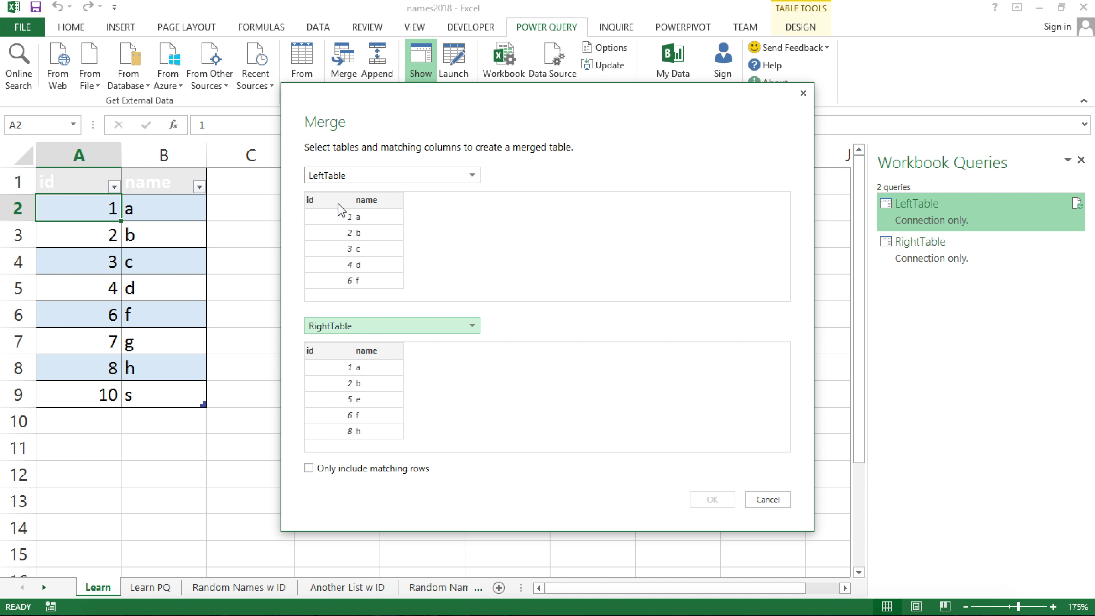
click(320, 200)
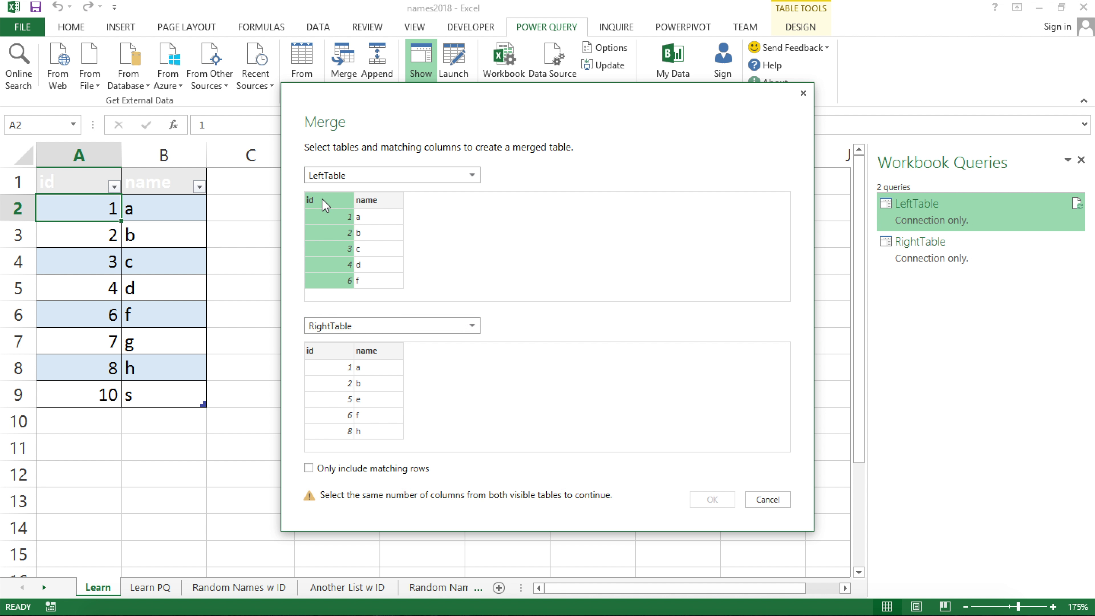
click(338, 350)
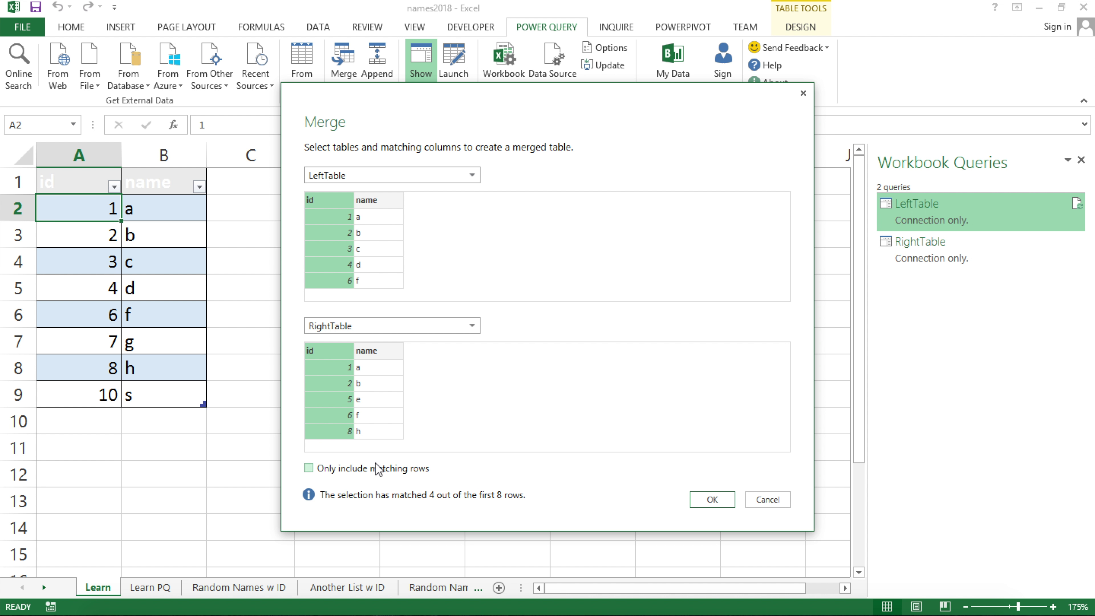
click(721, 502)
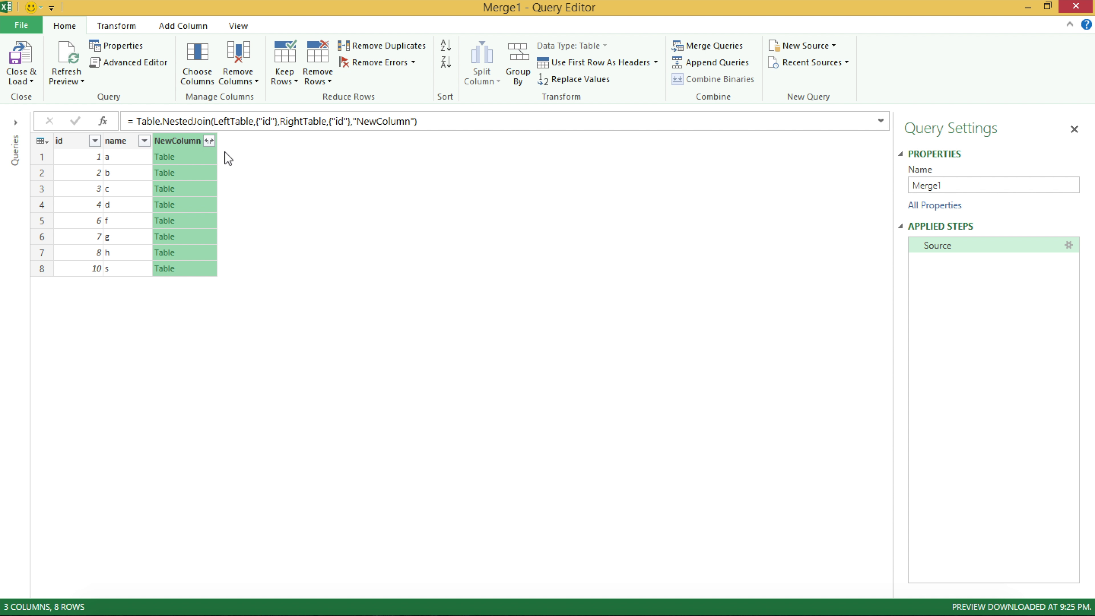
Step: Expand NewColumn into its id and name columns, keeping the original column name as prefix
click(209, 141)
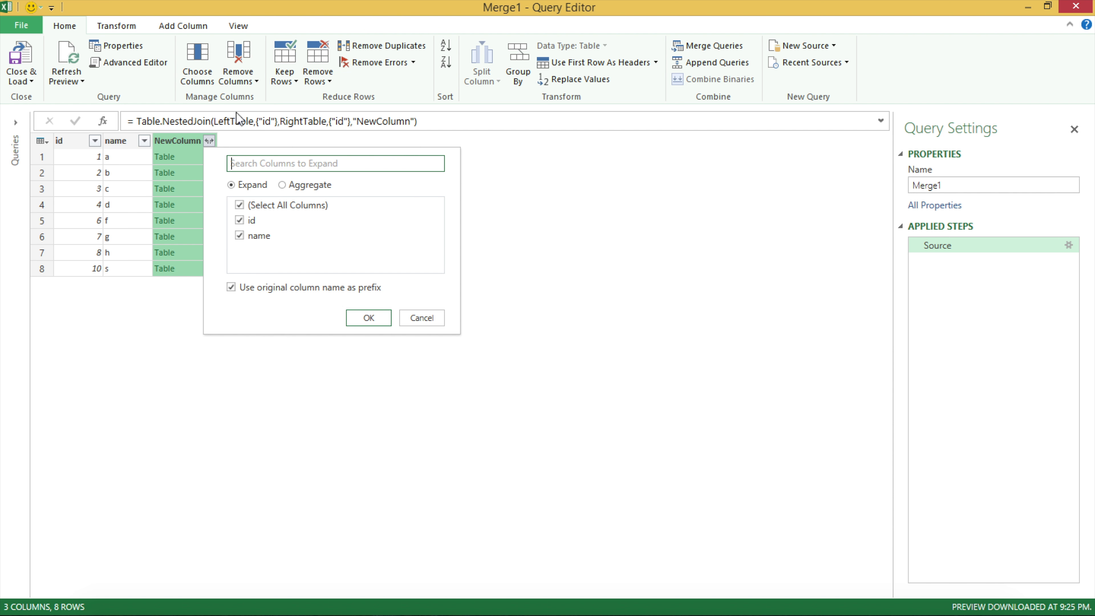
click(369, 318)
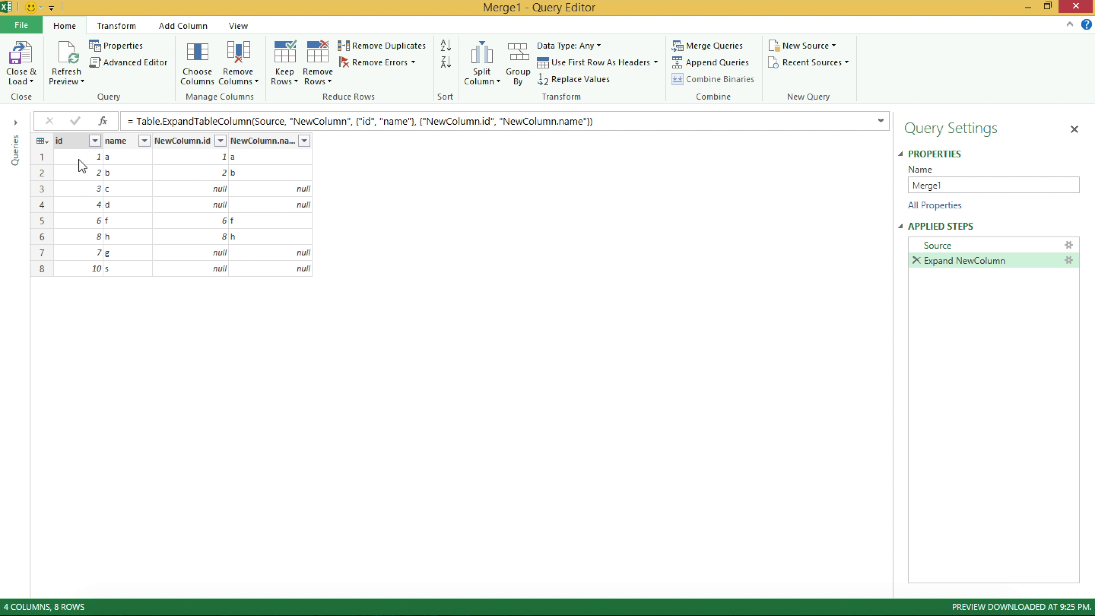
Step: Examine the expanded rows, comparing the LeftTable ids with the matching and null values in the NewColumn columns
click(91, 161)
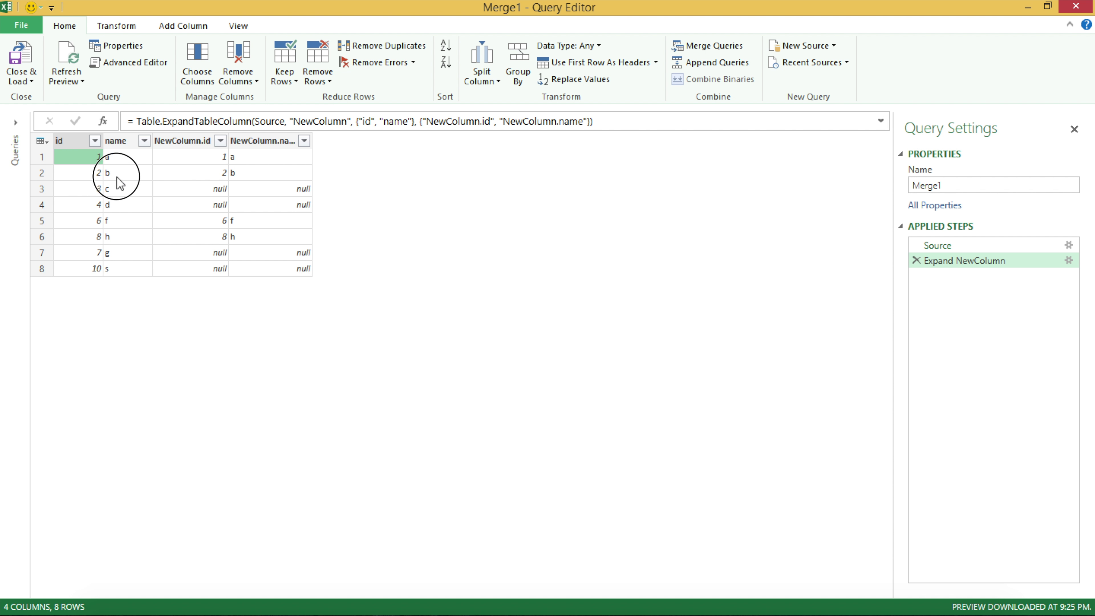
click(187, 158)
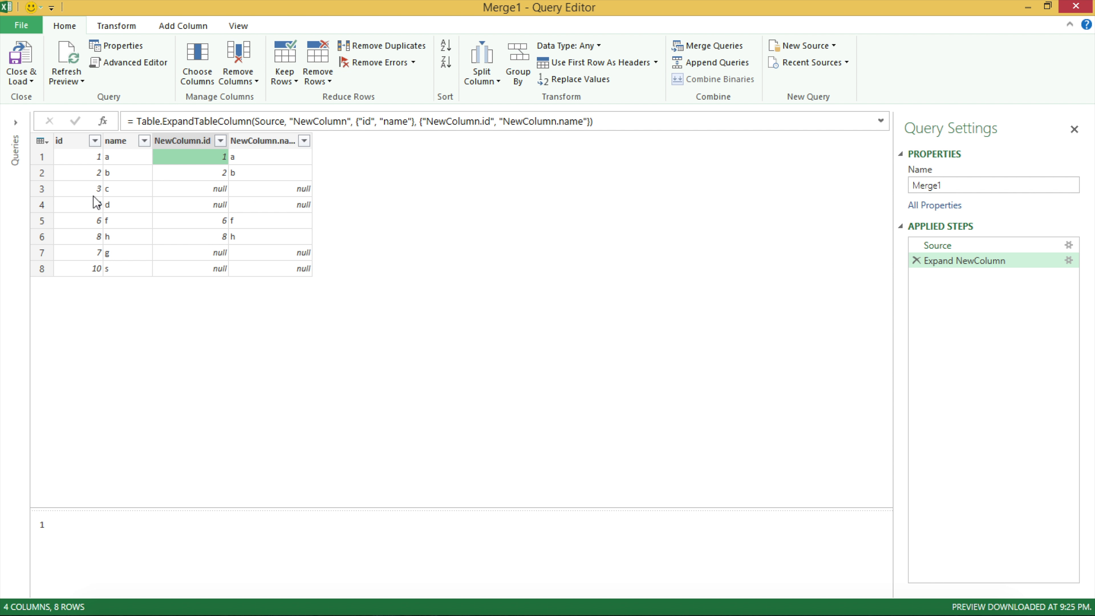
click(209, 192)
click(214, 205)
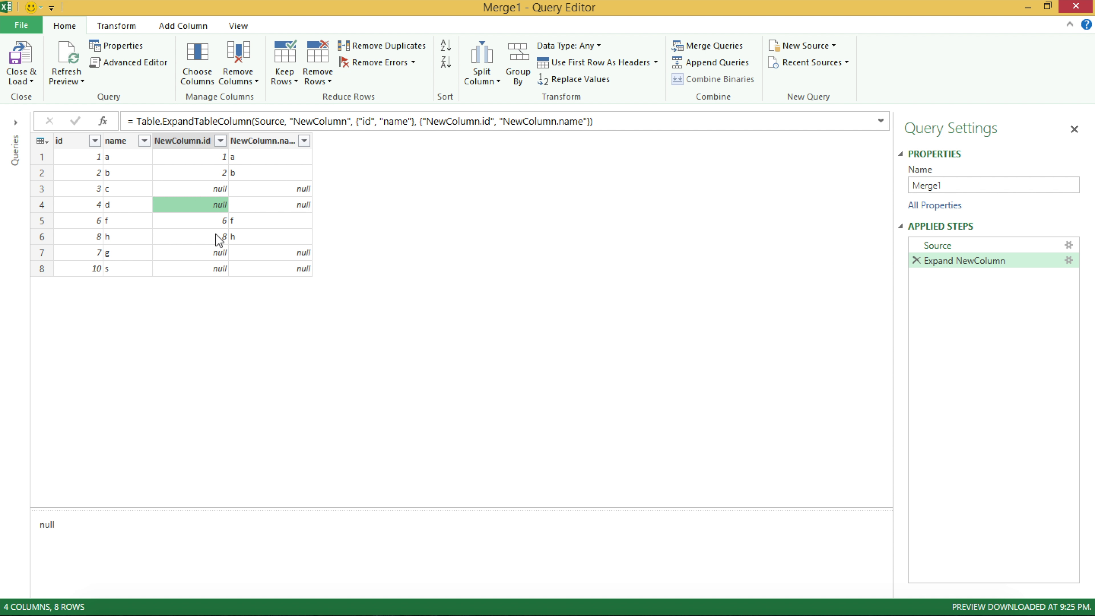
click(215, 252)
click(217, 269)
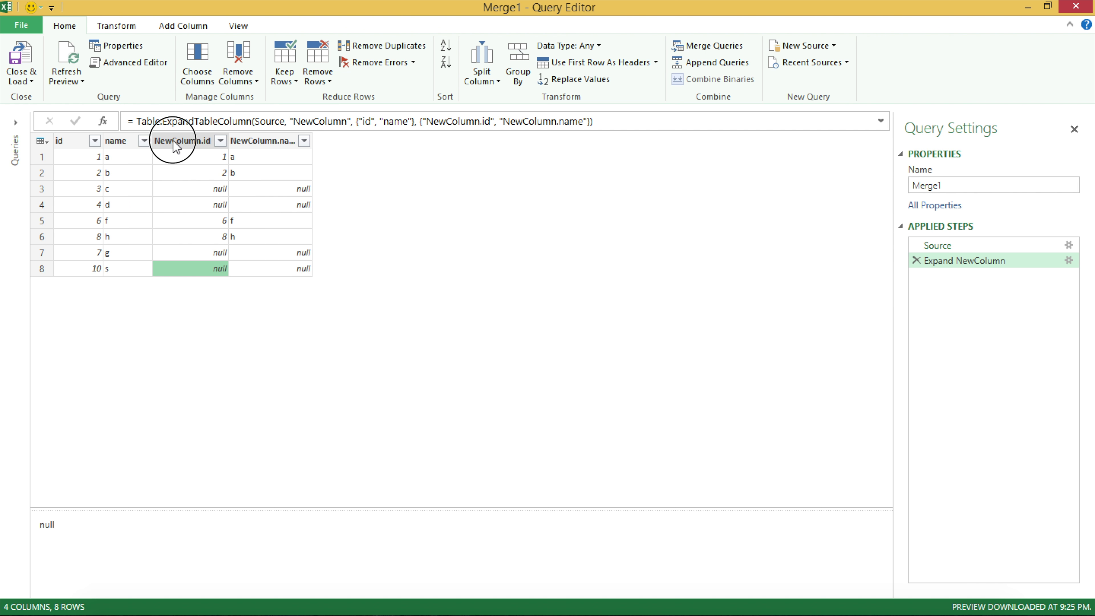
click(210, 141)
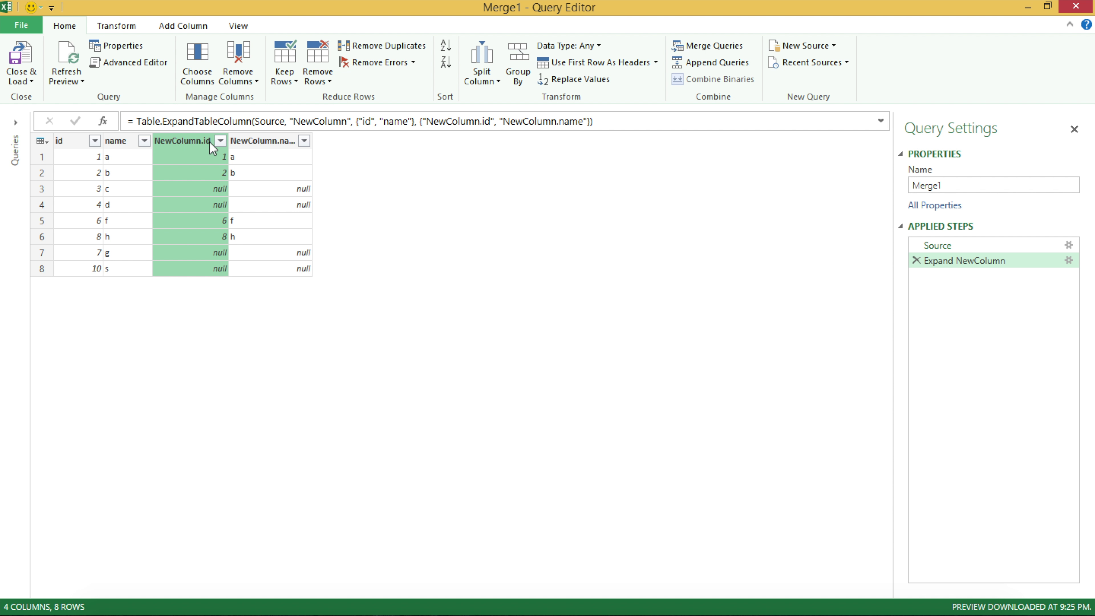
click(280, 142)
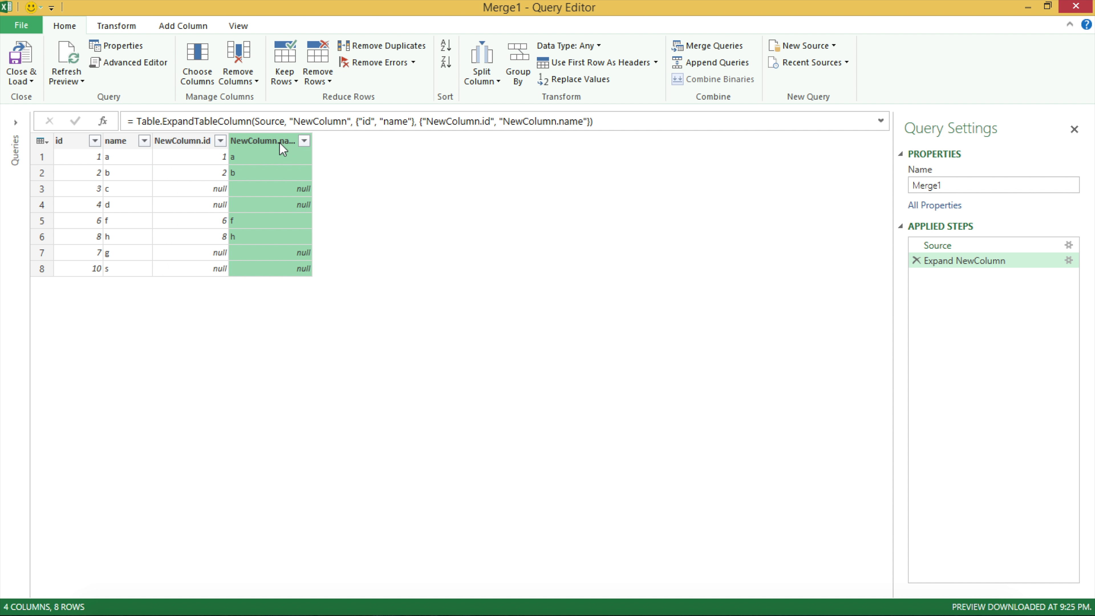
Step: Filter the NewColumn.id column to keep only the null rows
click(183, 142)
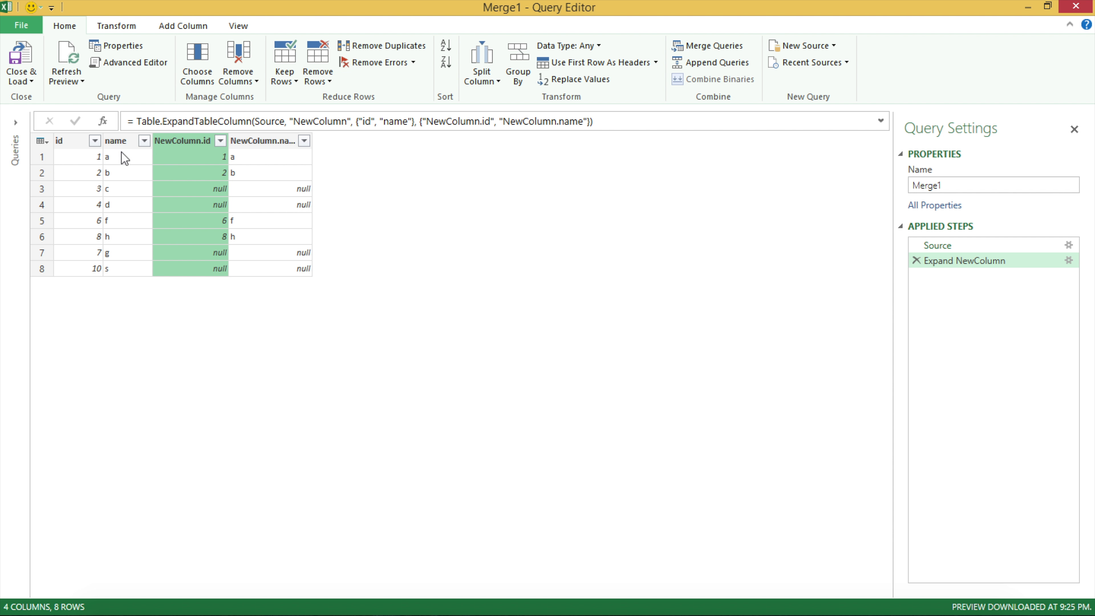
click(221, 141)
click(251, 287)
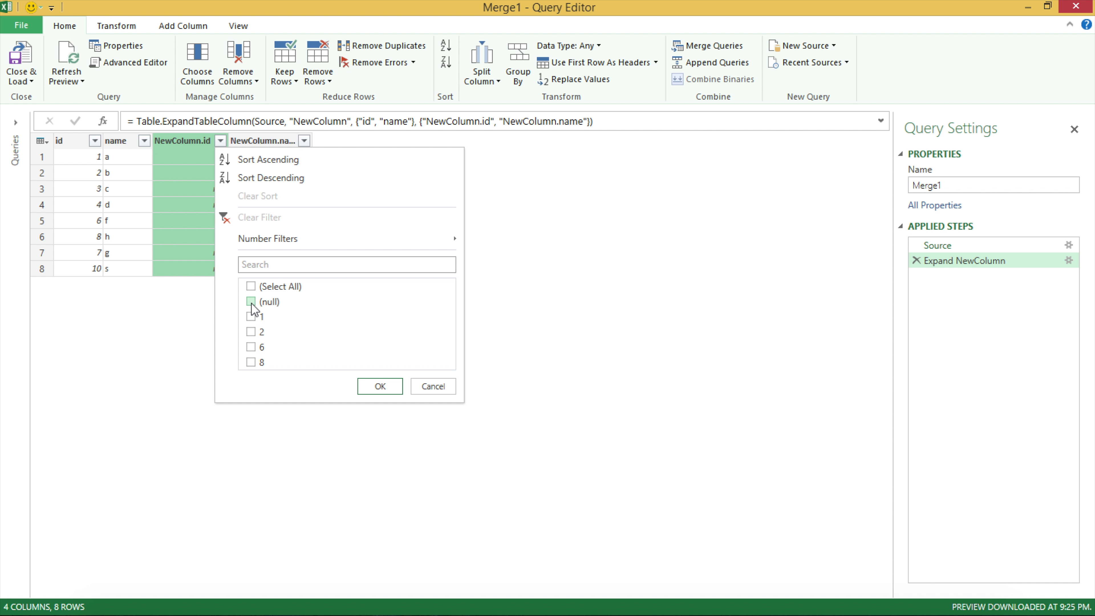
click(251, 301)
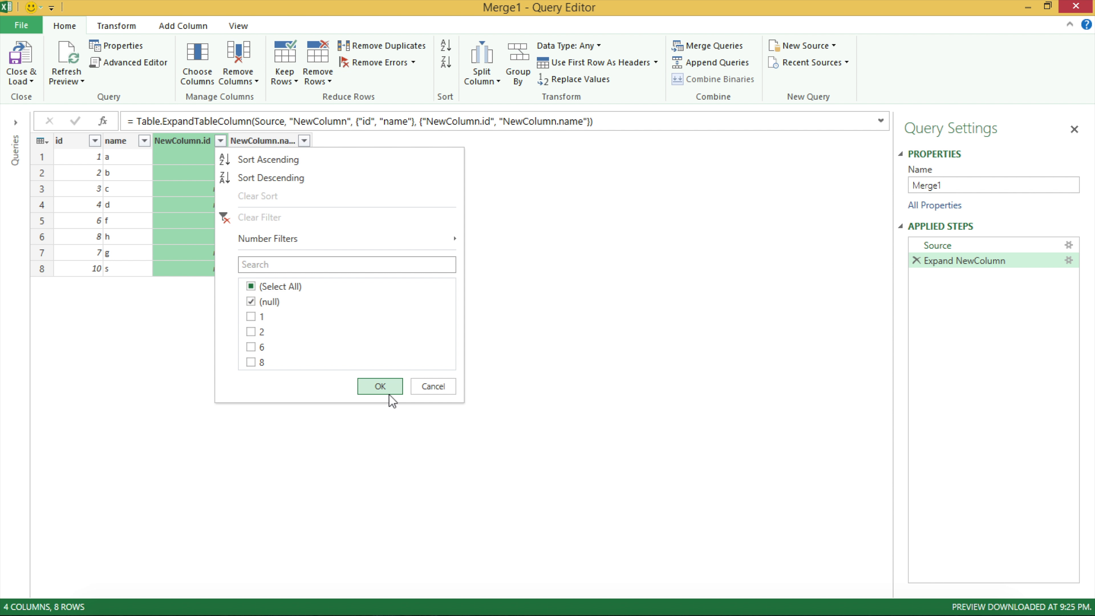
click(380, 386)
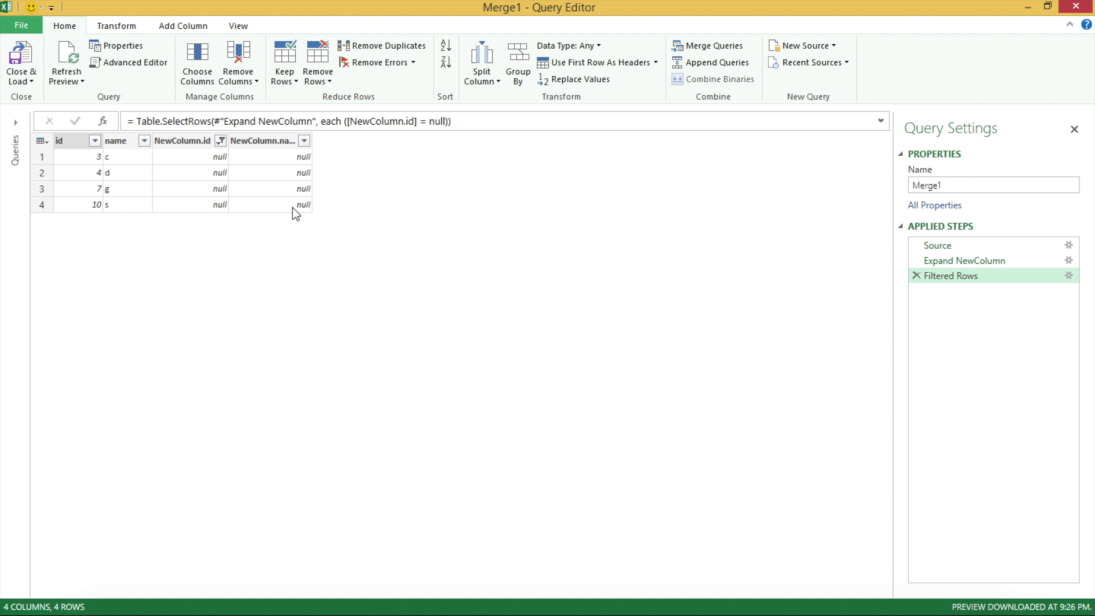
Step: Remove the NewColumn.id and NewColumn.name columns from the merged query
click(77, 173)
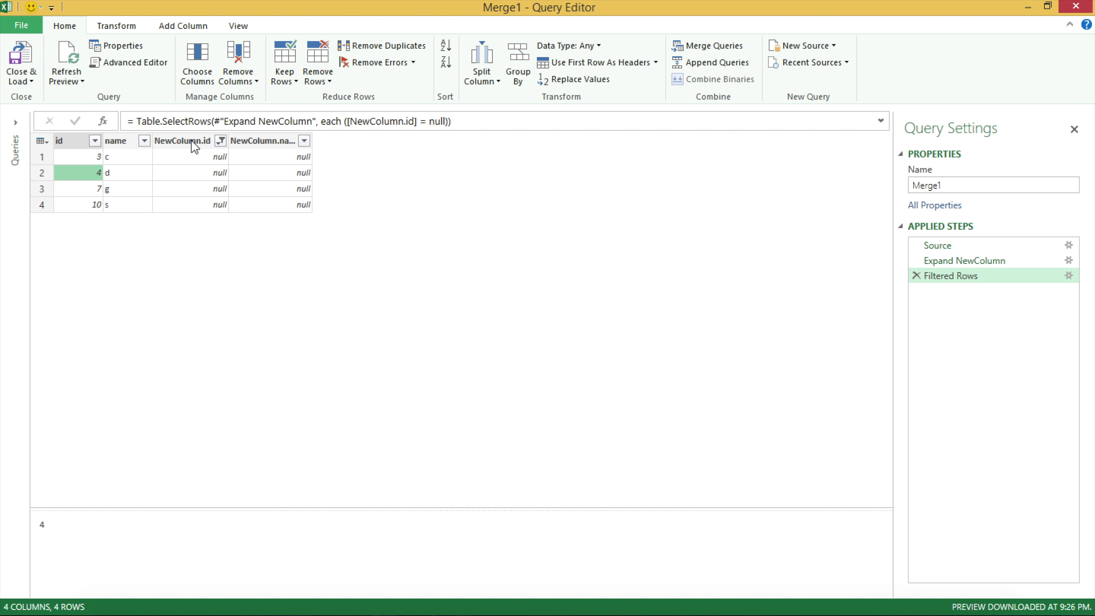
click(192, 140)
click(244, 142)
click(195, 143)
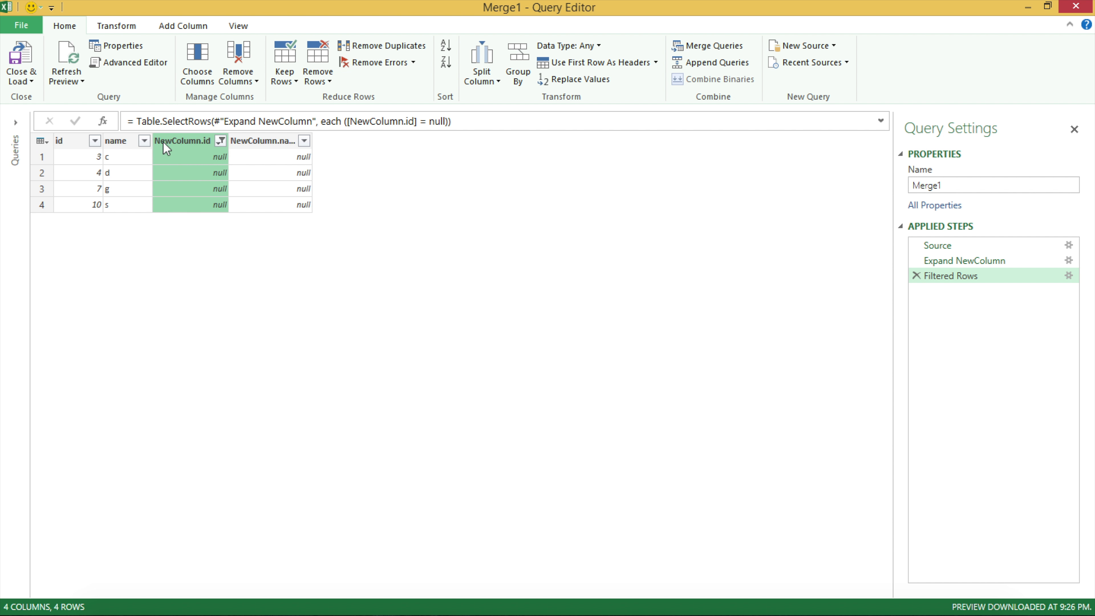
right_click(182, 140)
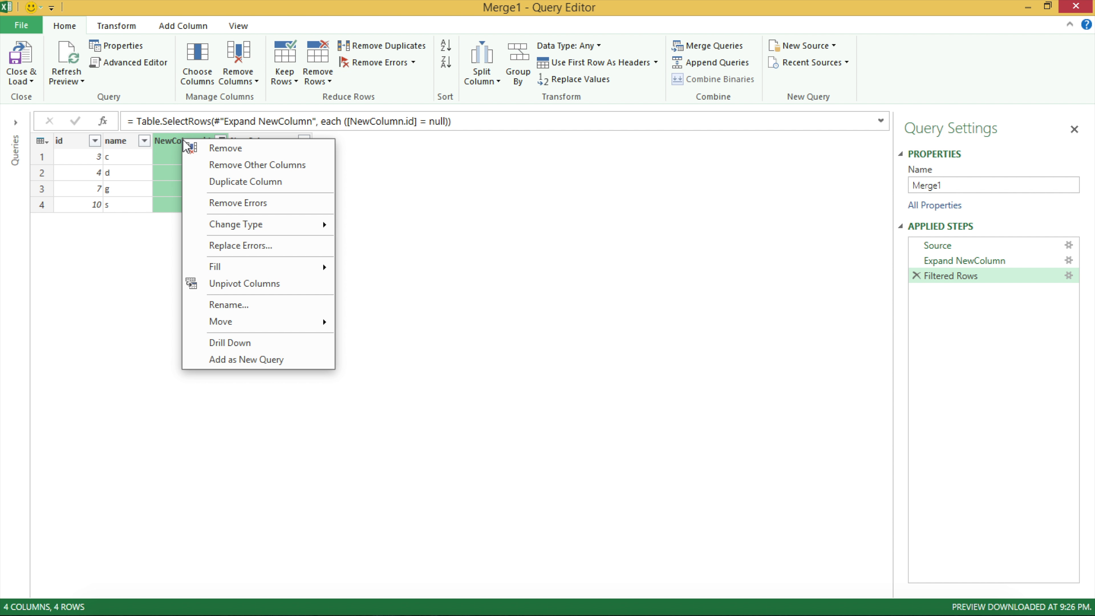
click(229, 151)
right_click(203, 140)
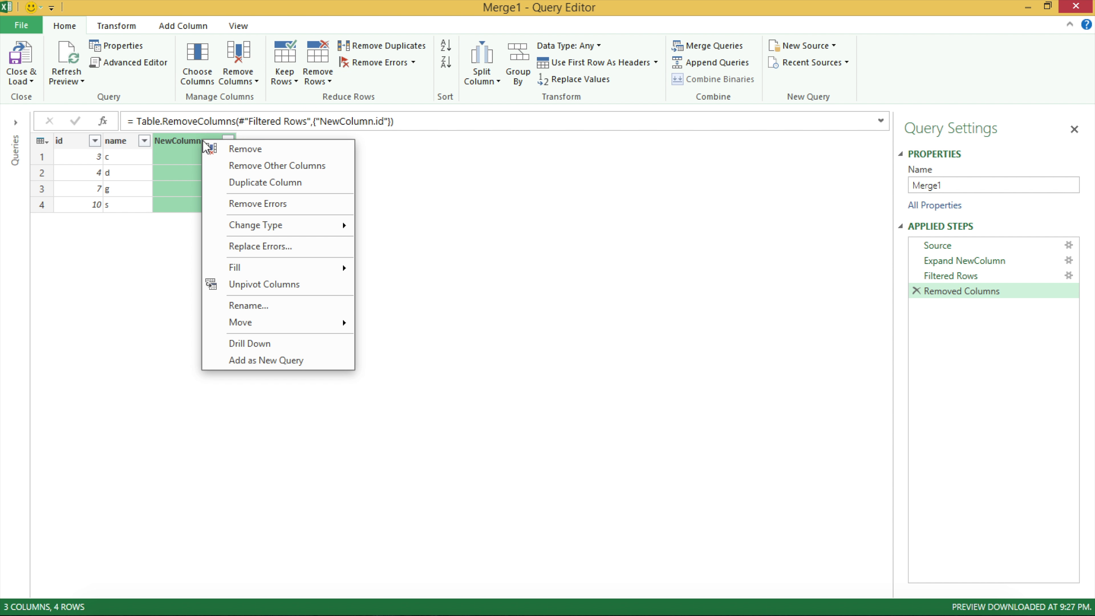
click(235, 148)
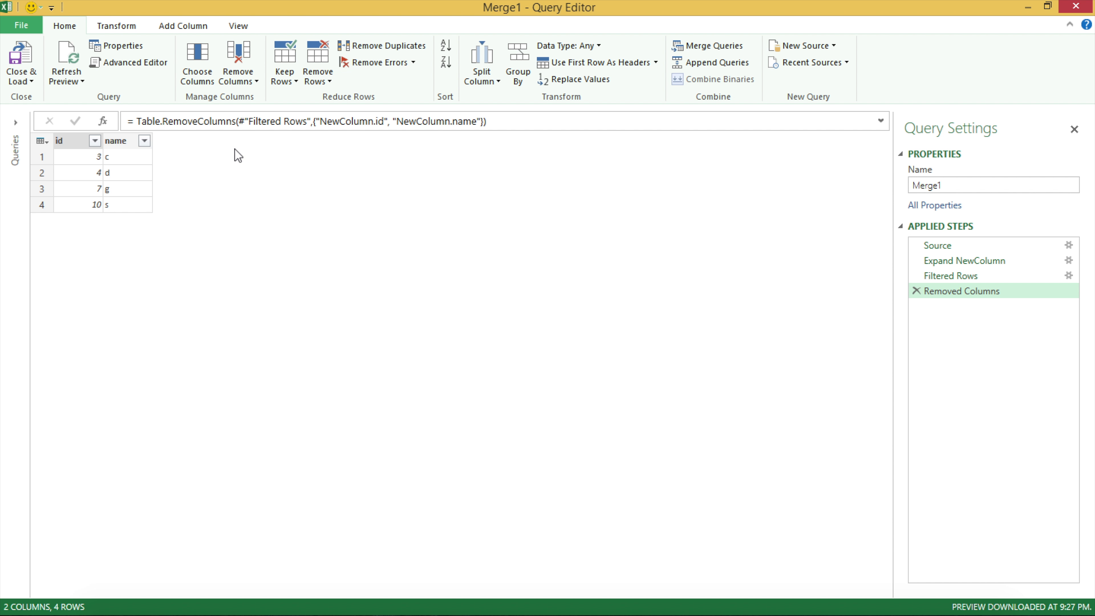
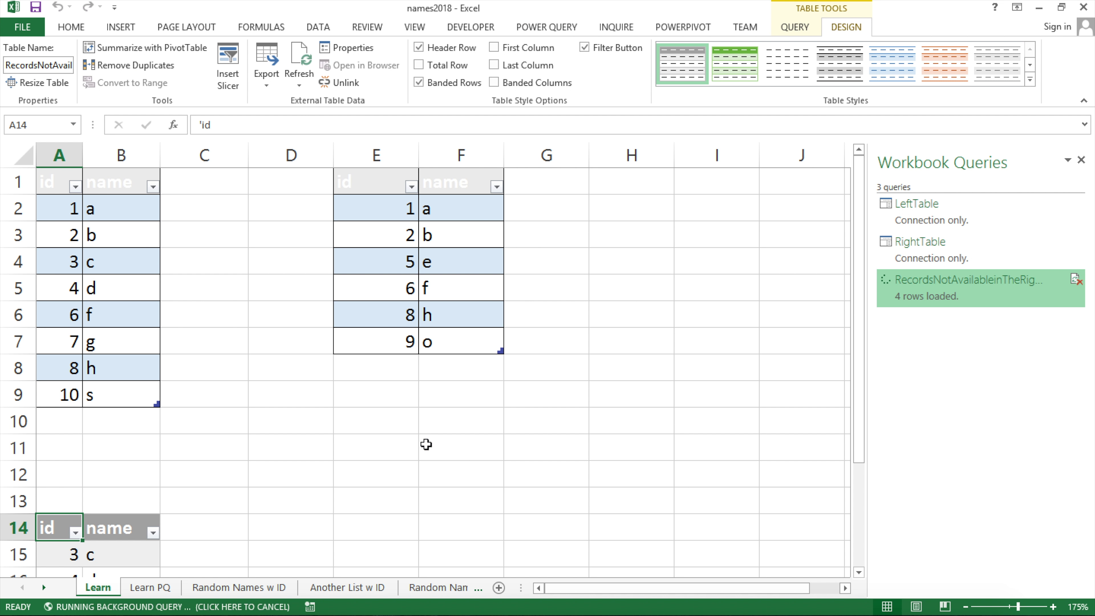
Step: Compare the loaded unmatched records in A15:B18 with the rows of LeftTable and RightTable
scroll(88, 383, down, 2)
scroll(108, 362, up, 2)
scroll(109, 363, down, 2)
drag(54, 397, 108, 481)
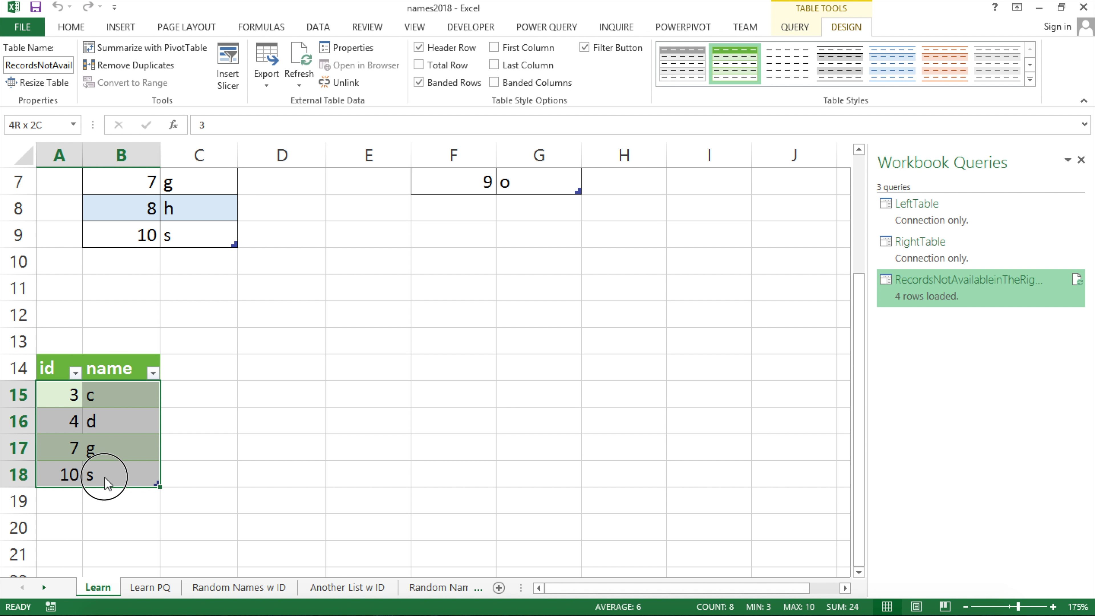
scroll(68, 475, up, 2)
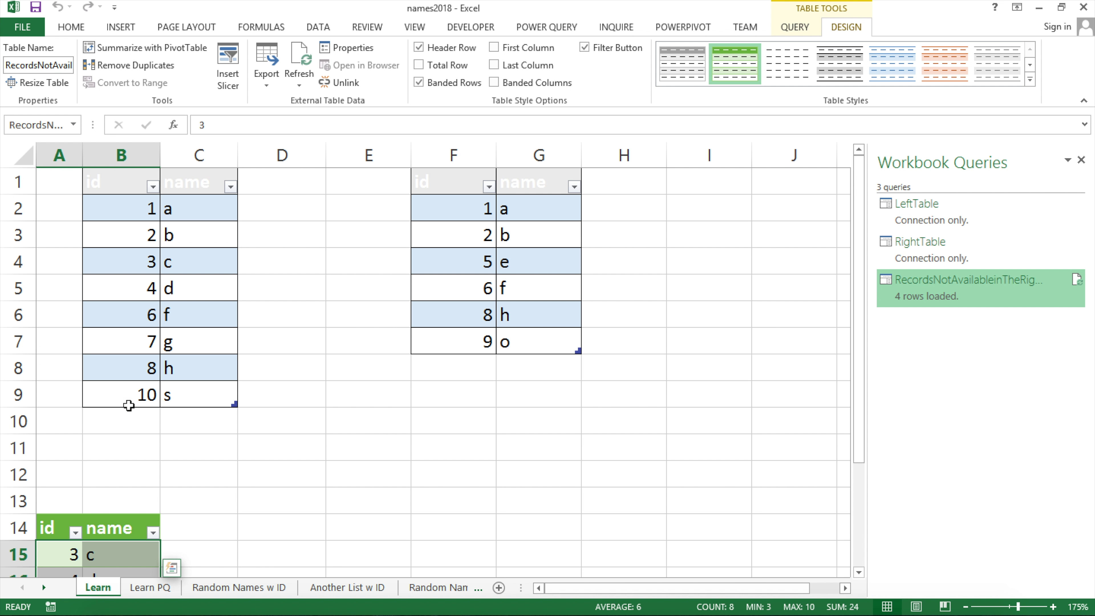
drag(149, 265, 150, 288)
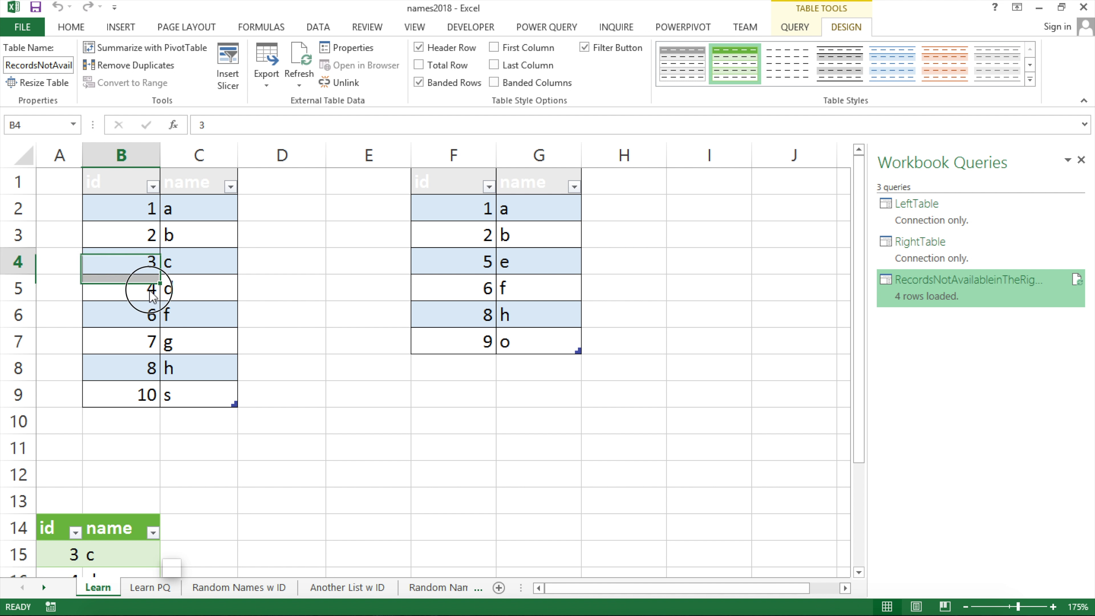
click(149, 345)
click(147, 395)
click(492, 213)
drag(530, 237, 537, 340)
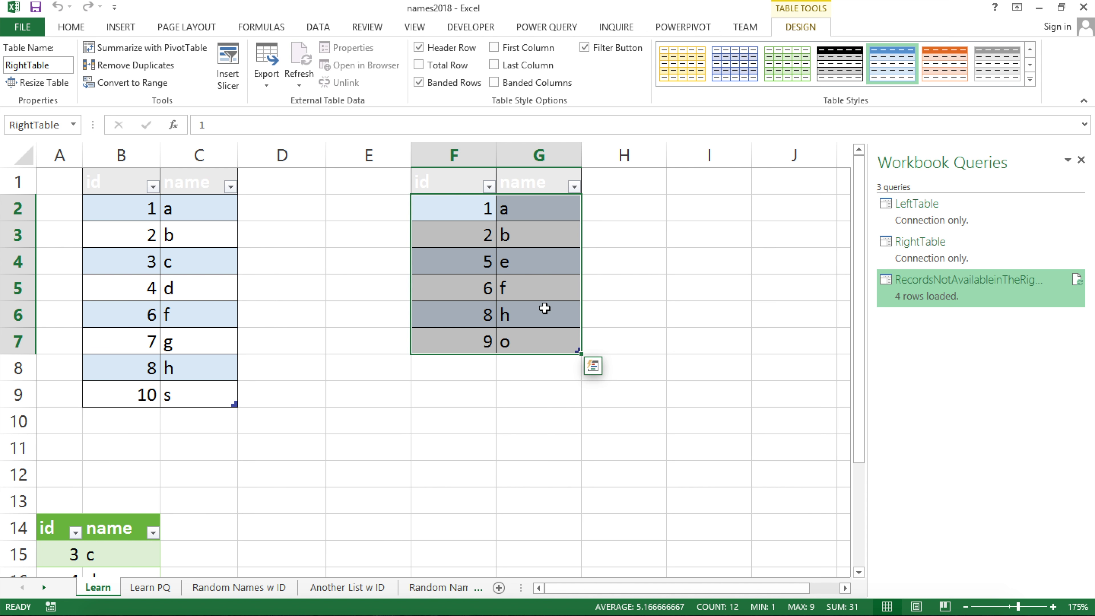
drag(125, 210, 198, 394)
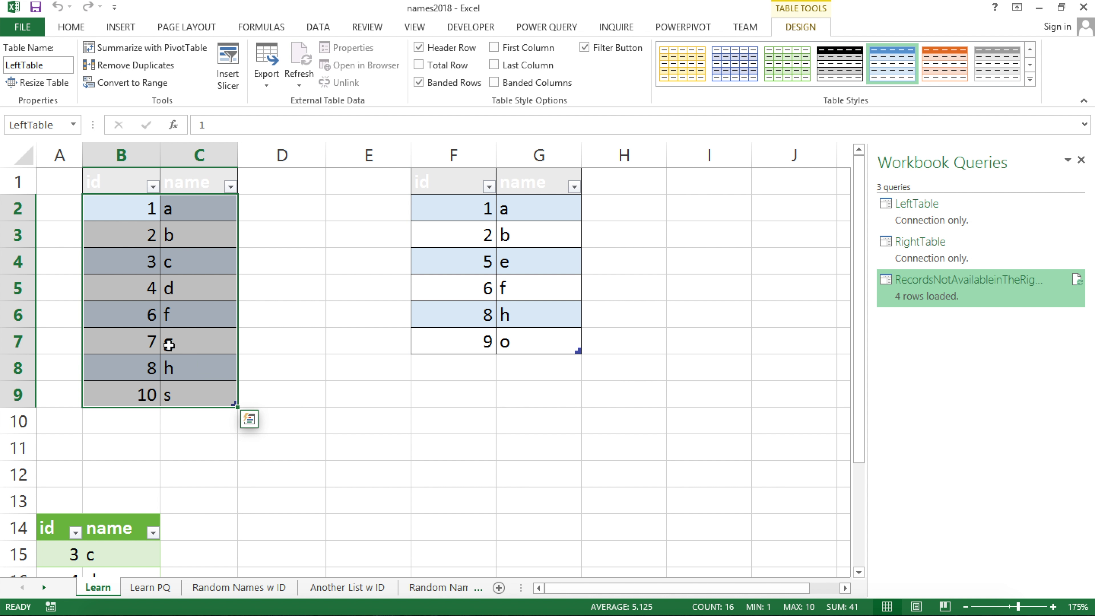
drag(464, 207, 520, 342)
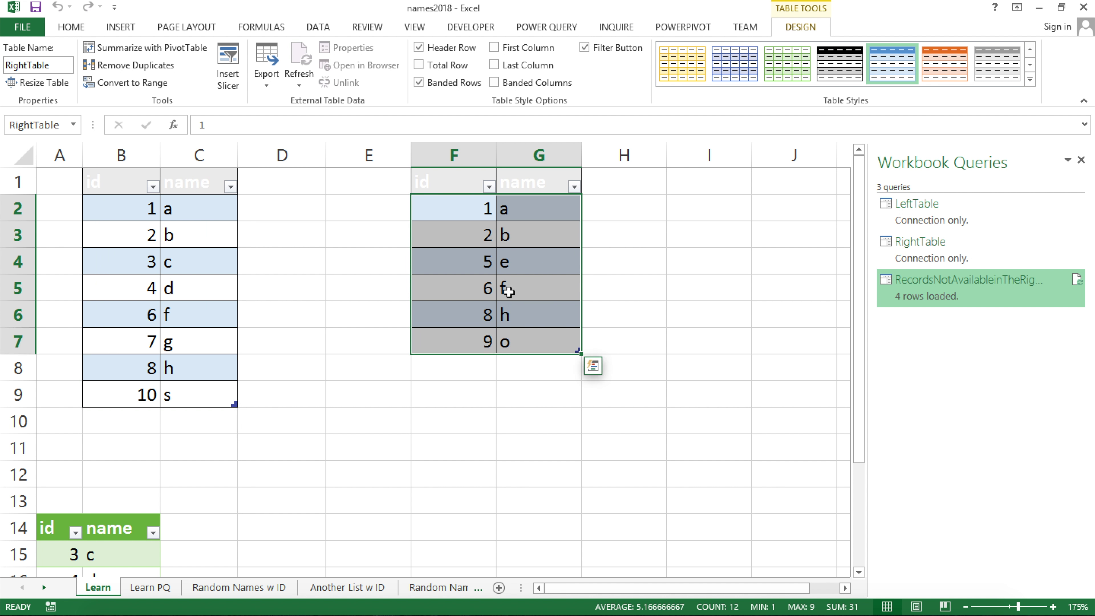
Step: Merge the LeftTable query with RightTable on their id columns, including only matching rows
click(129, 207)
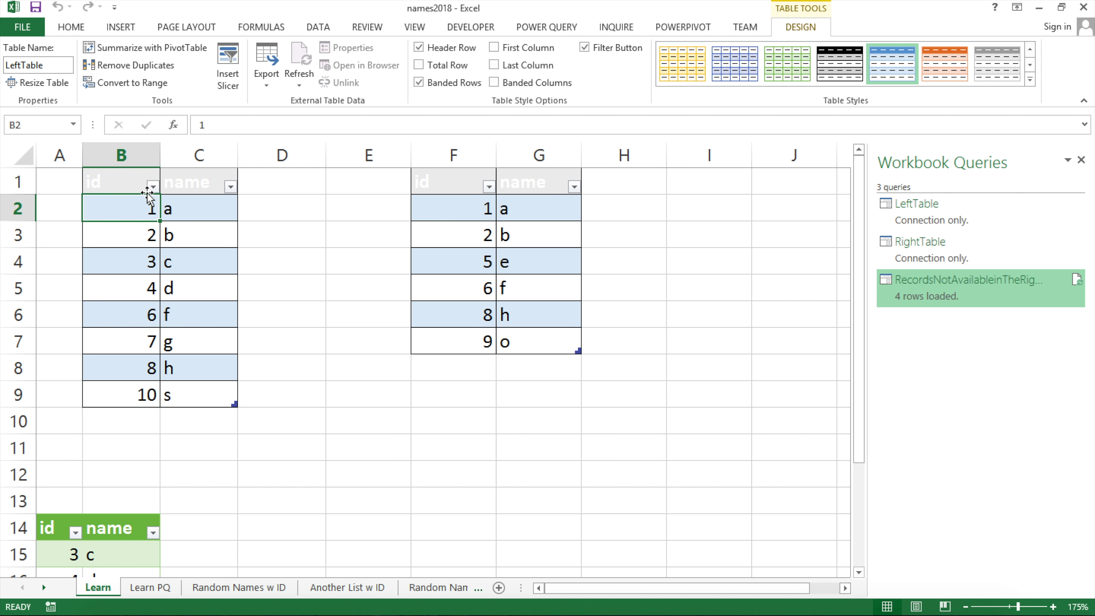
click(924, 211)
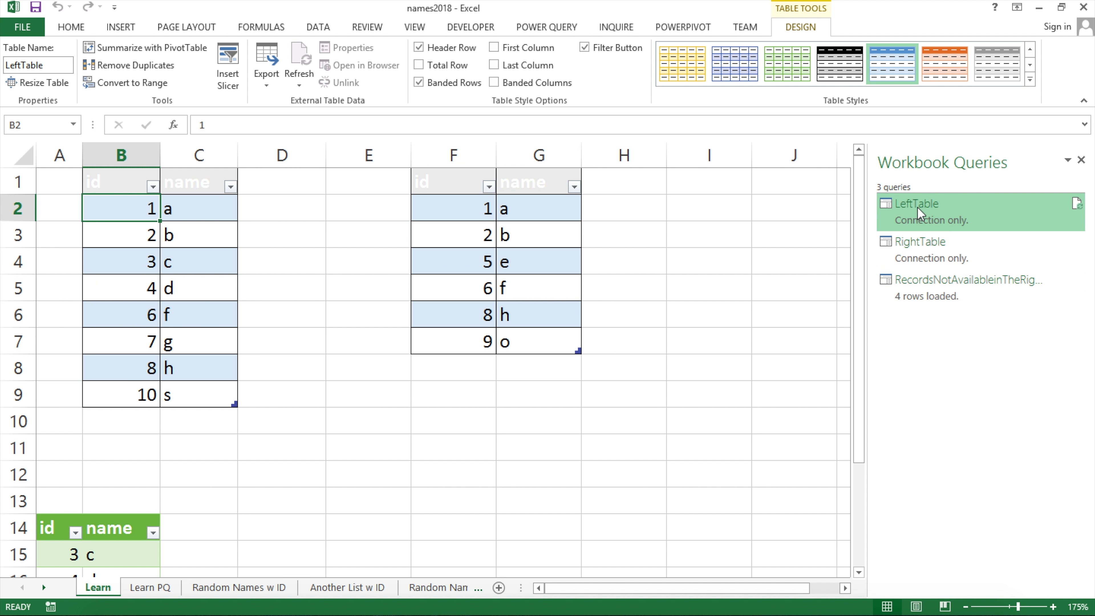
click(555, 29)
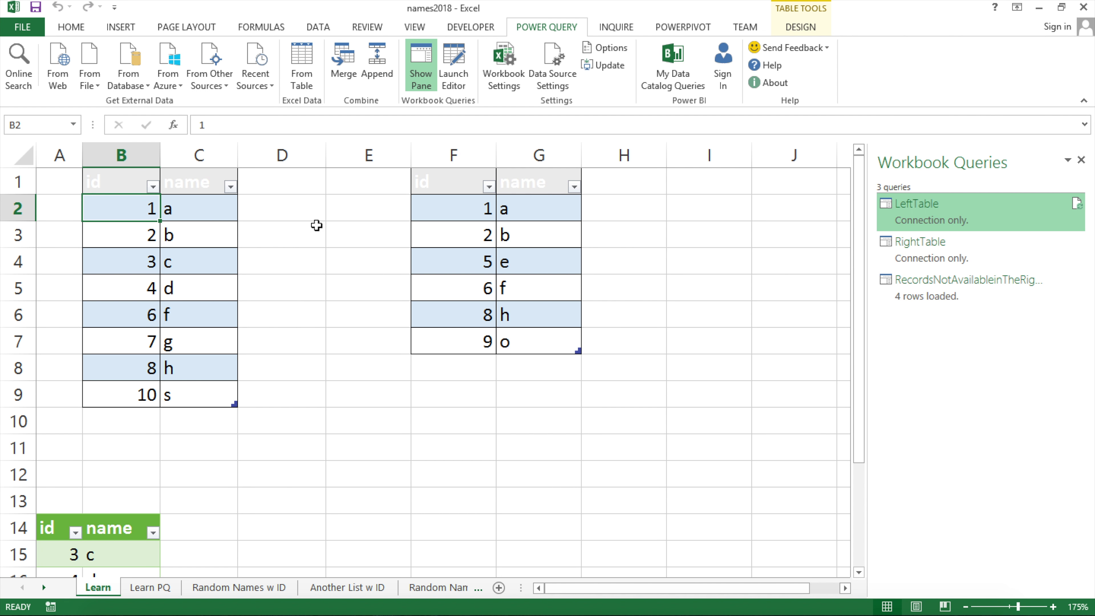
right_click(933, 218)
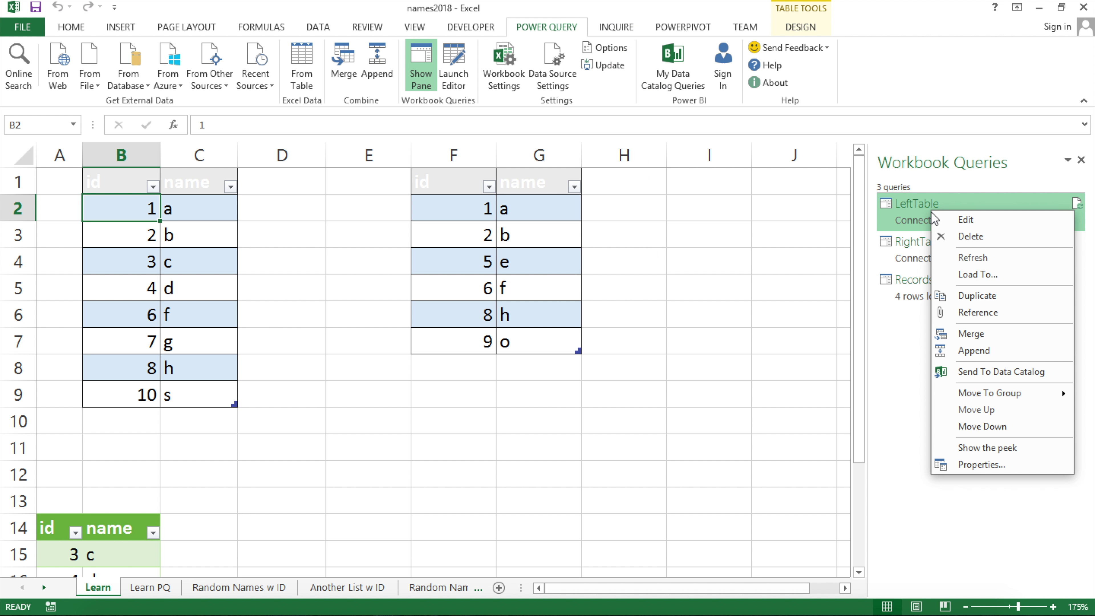
click(977, 341)
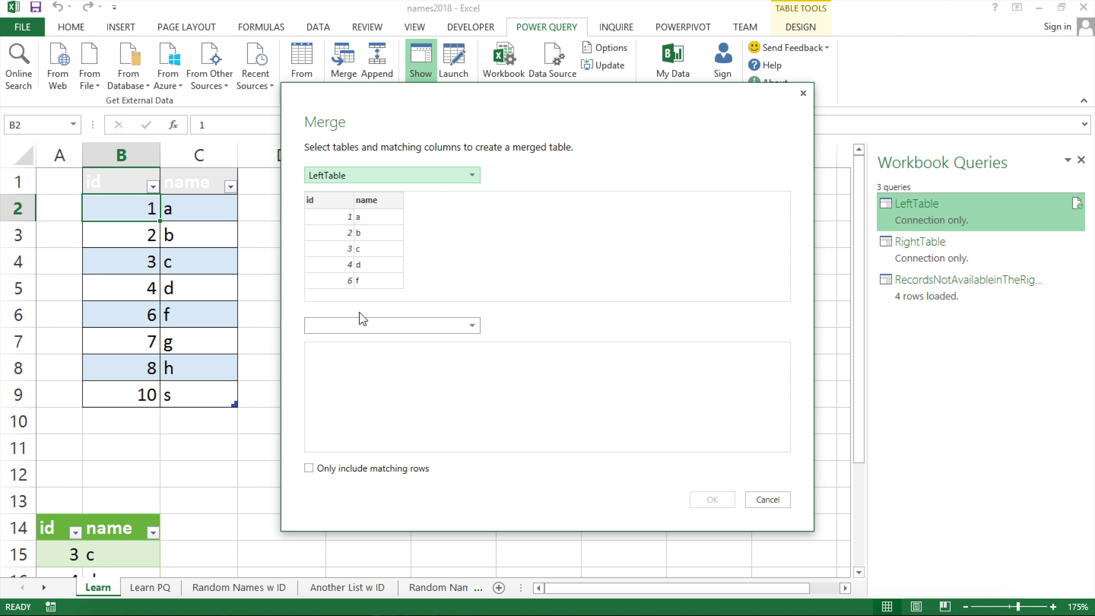
click(359, 325)
click(364, 356)
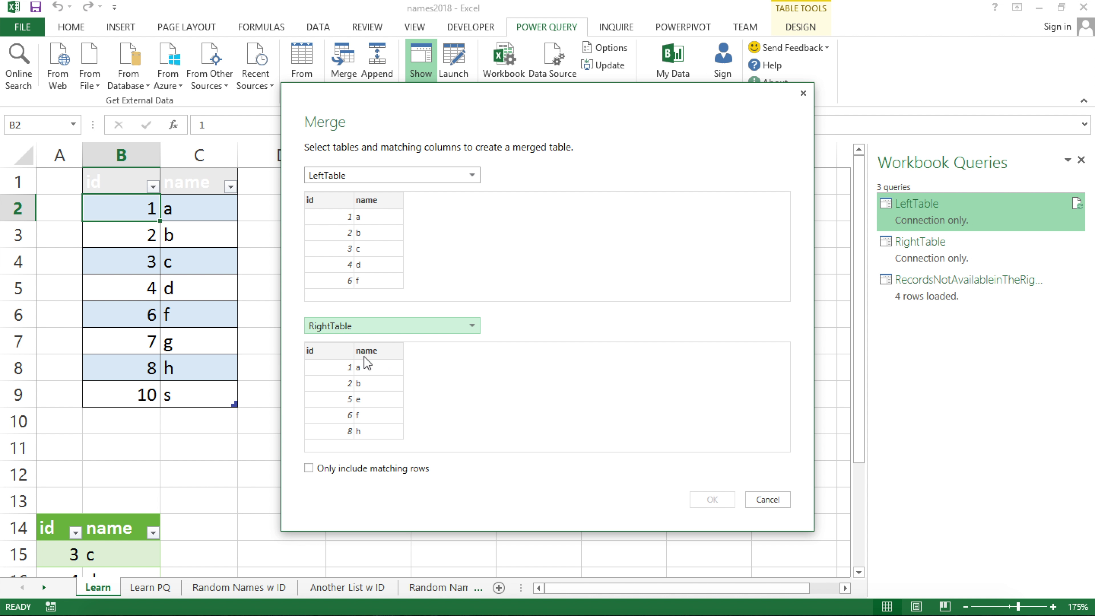
click(324, 201)
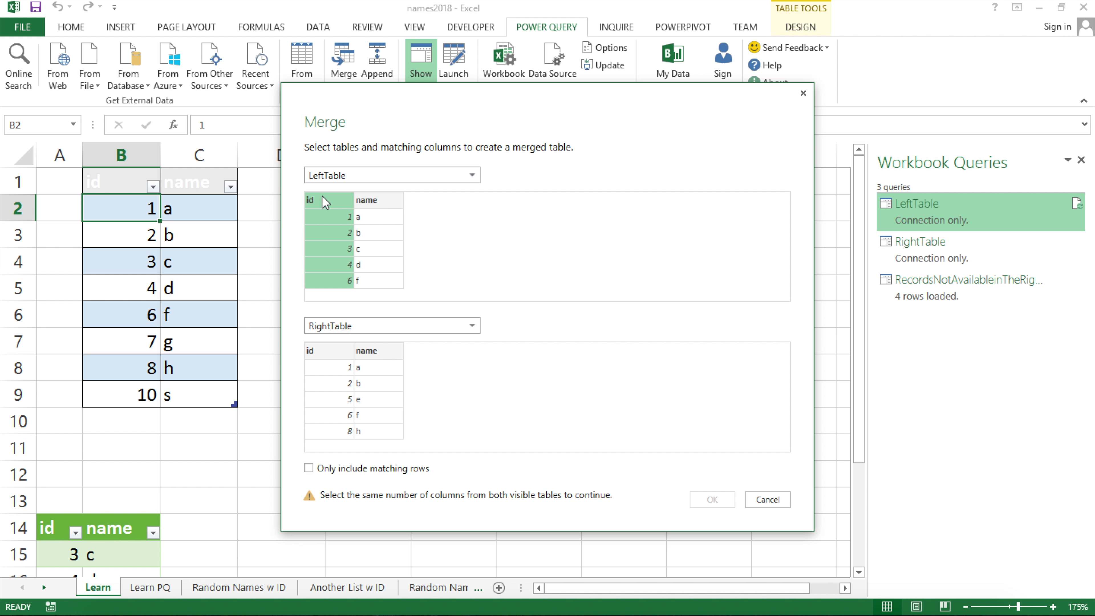
click(329, 350)
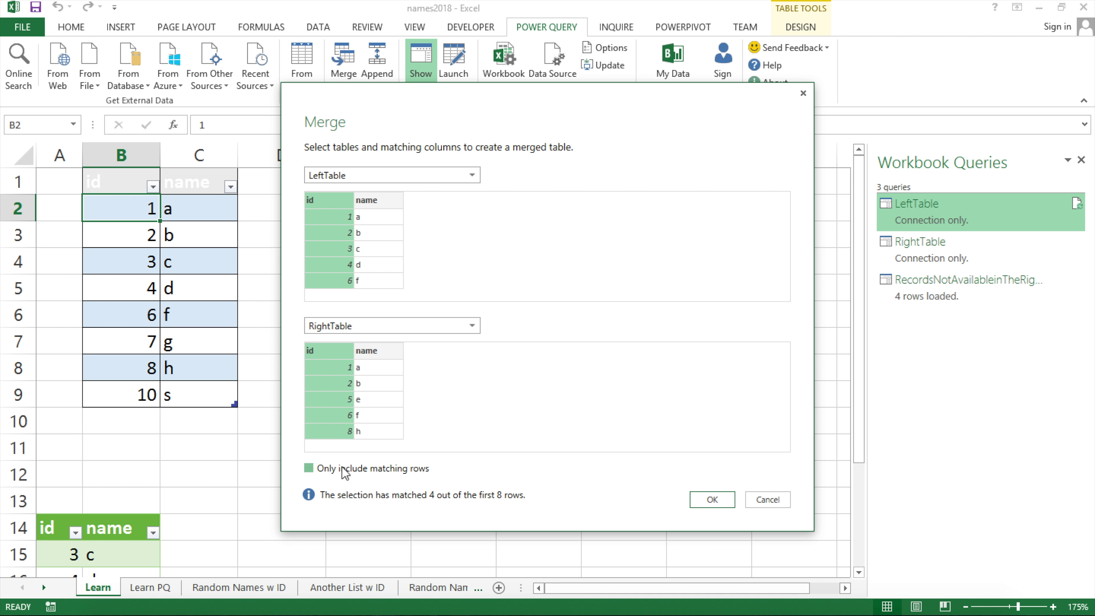
click(728, 501)
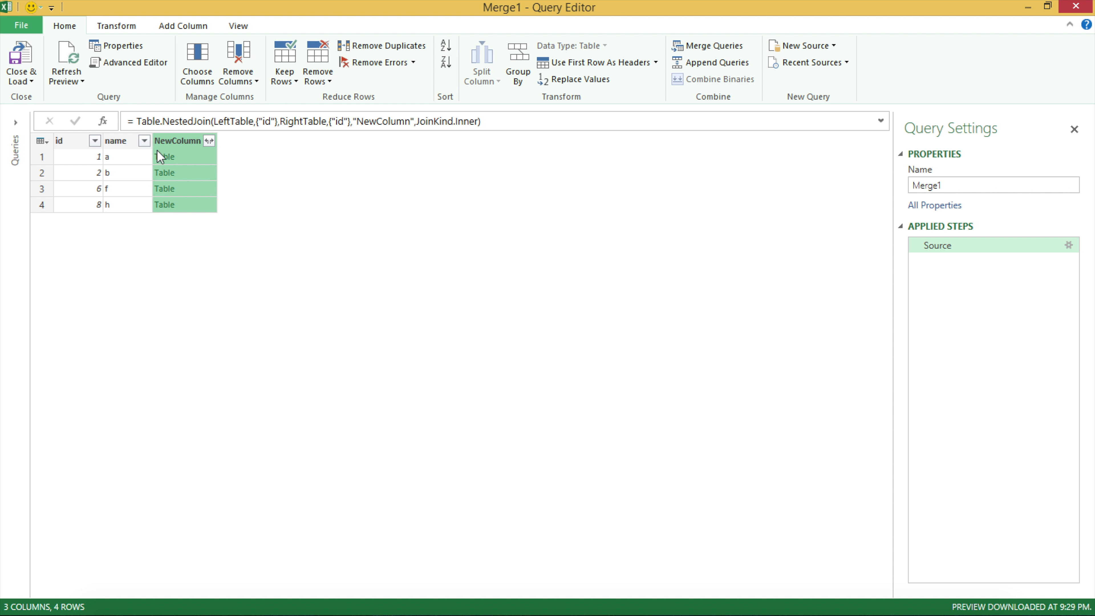
Step: Remove NewColumn from the merged query and rename the query RecordsAvailableinTheRightTable
right_click(180, 142)
click(217, 151)
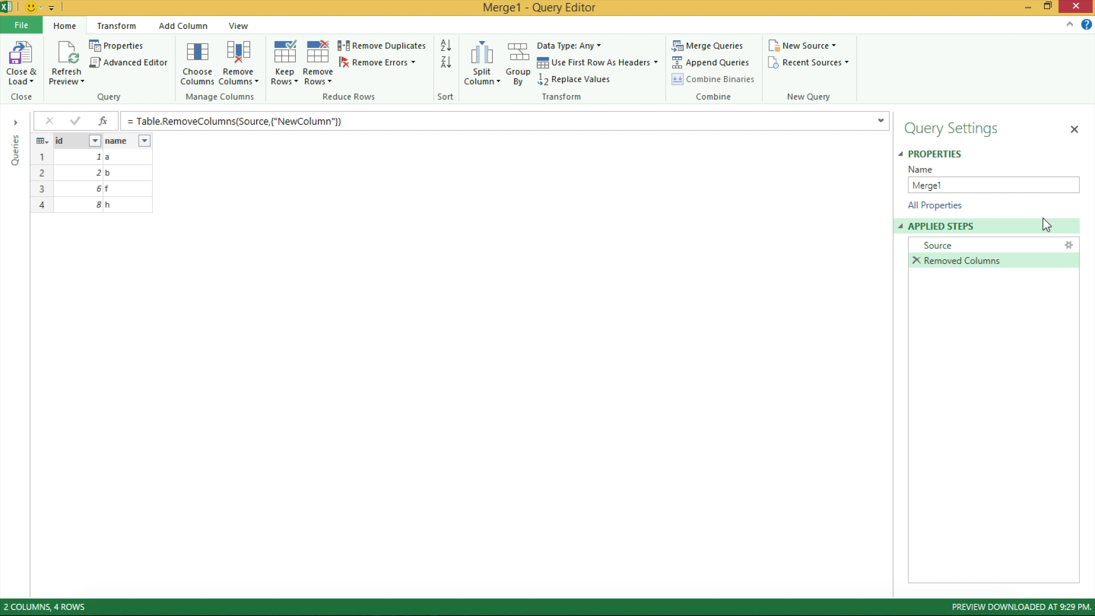
drag(948, 185, 893, 187)
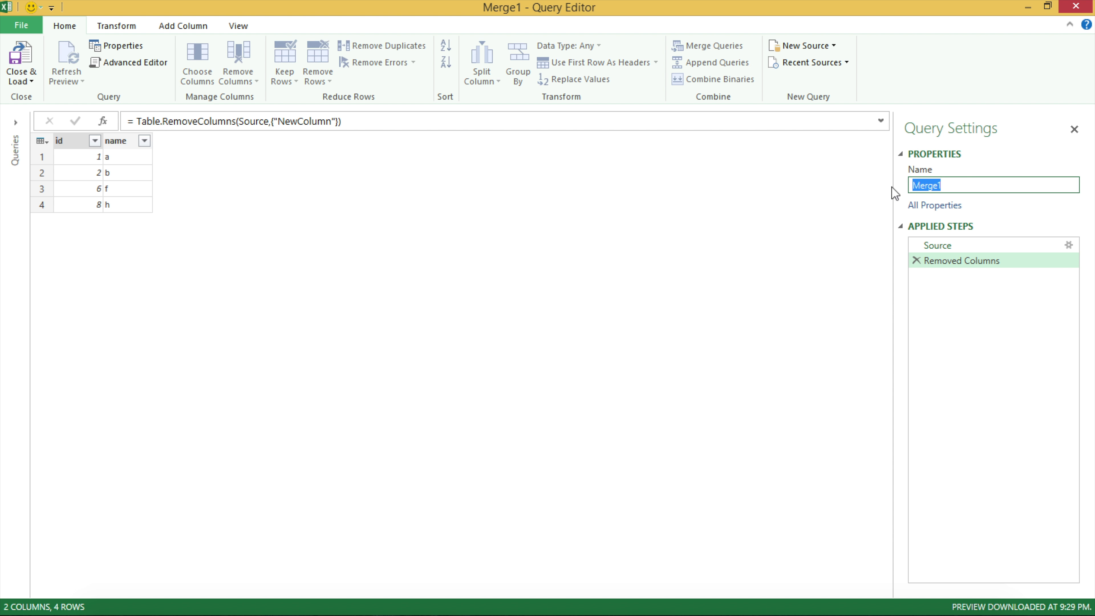
text(RecordsAvailablein)
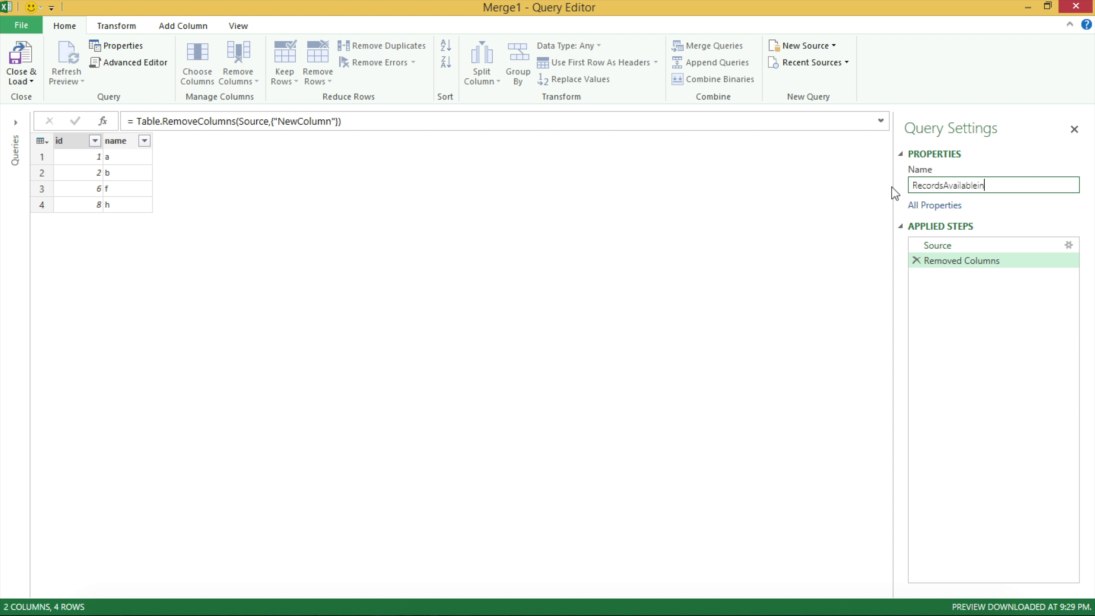
text(TheRightTable)
Step: Load the merged query as a table into the existing worksheet at cell D14
click(20, 78)
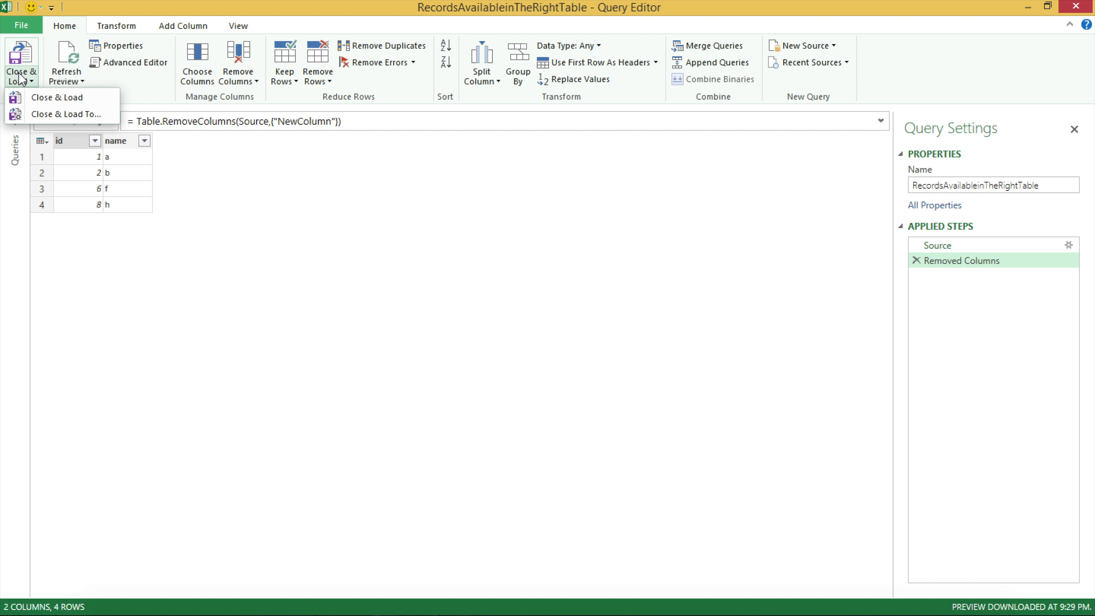
click(66, 115)
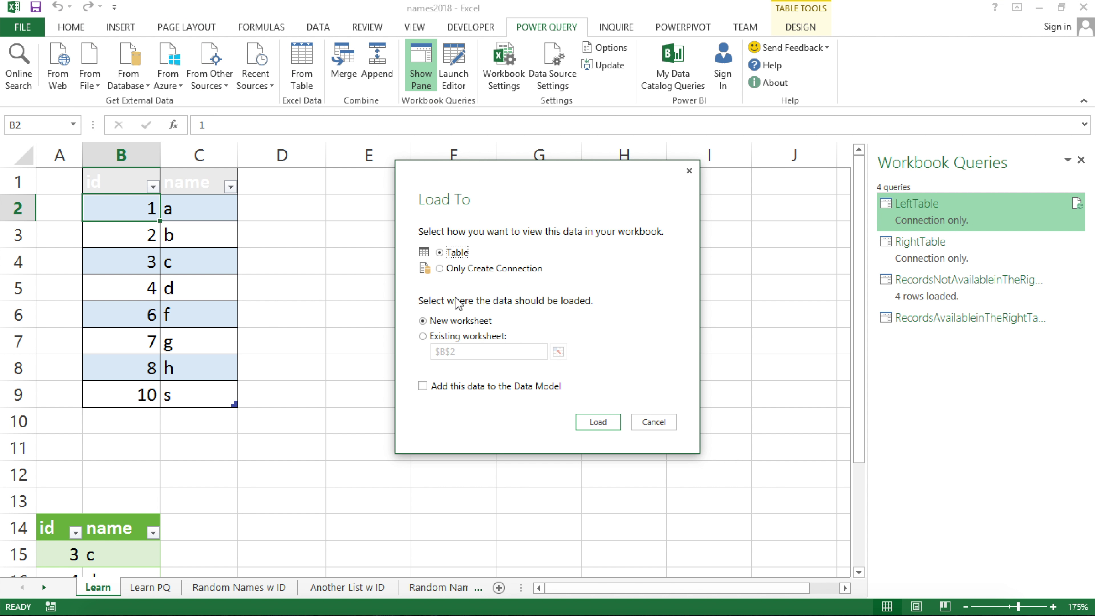
click(448, 335)
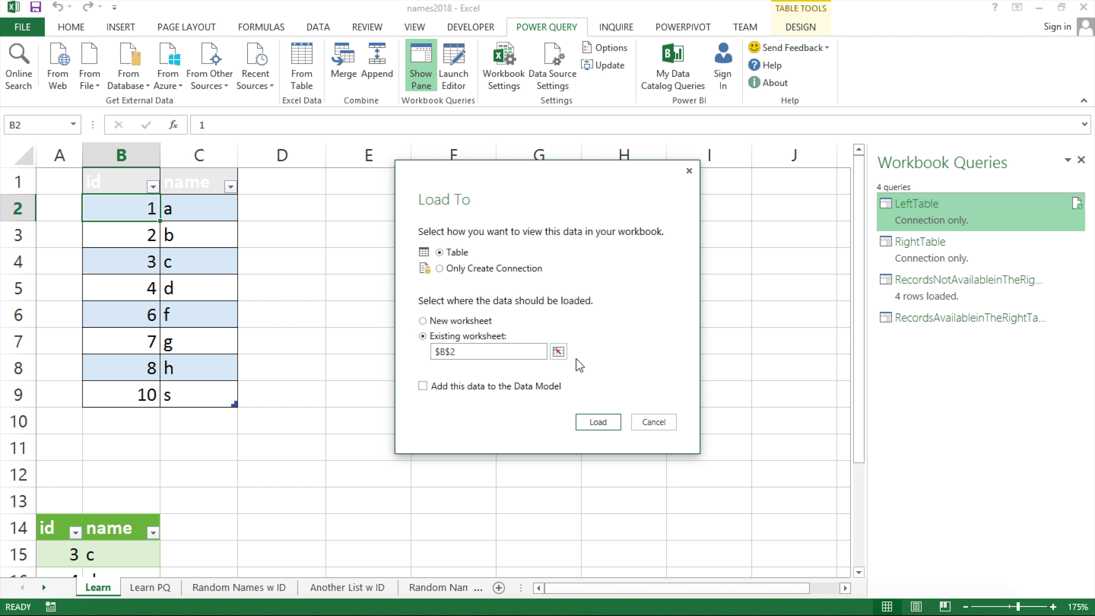
click(559, 352)
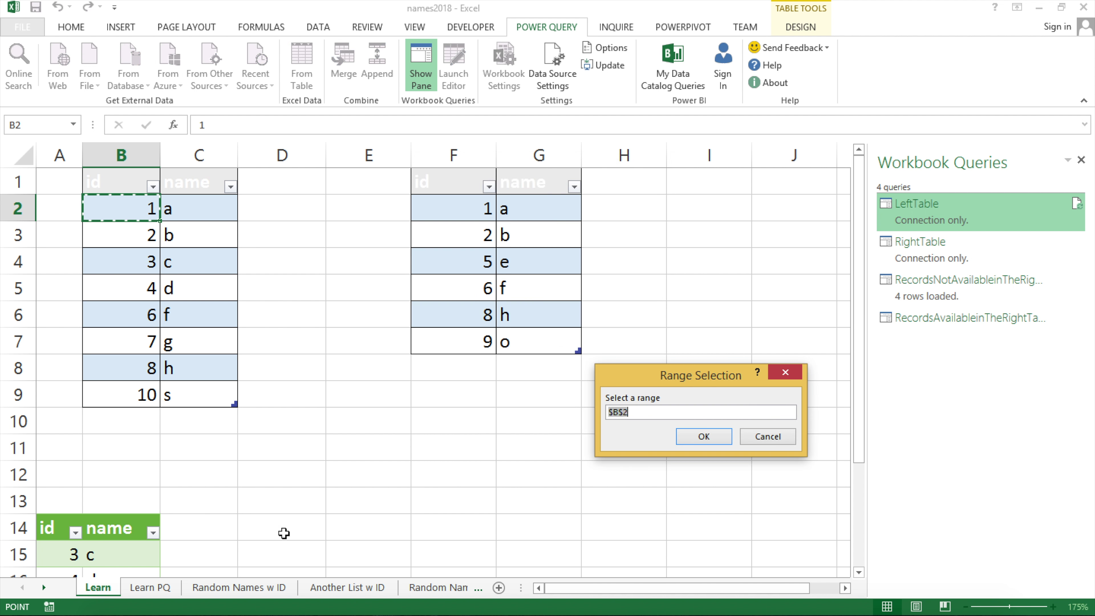
click(301, 533)
click(701, 436)
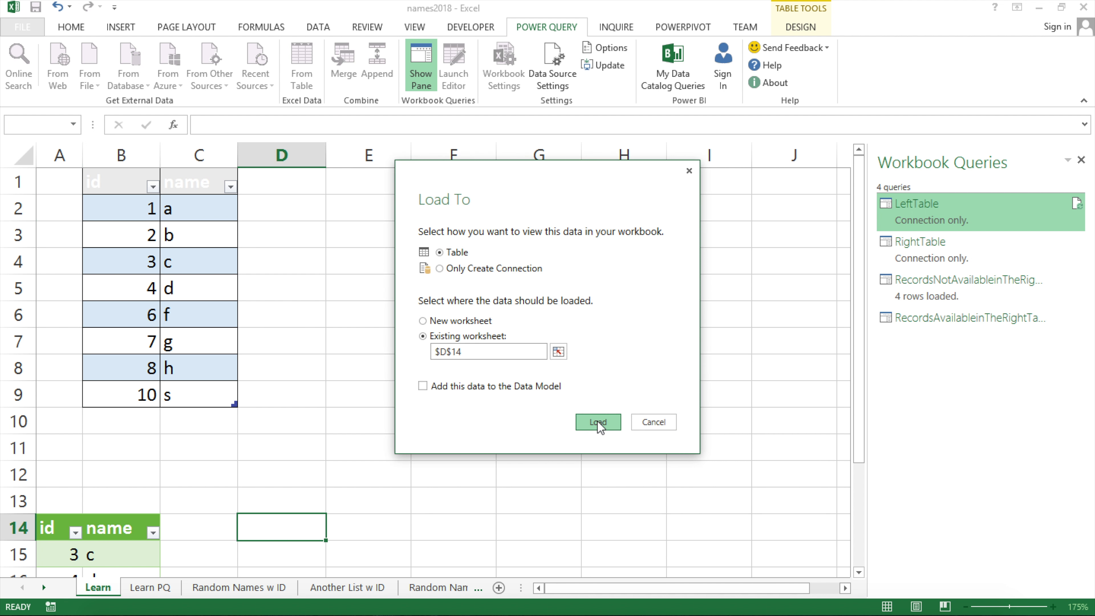
click(598, 422)
Step: Compare the matching records in D14:E18 and the unmatched records in A14:B18 with the rows of LeftTable and RightTable
scroll(296, 446, down, 2)
scroll(250, 405, up, 2)
scroll(249, 406, down, 1)
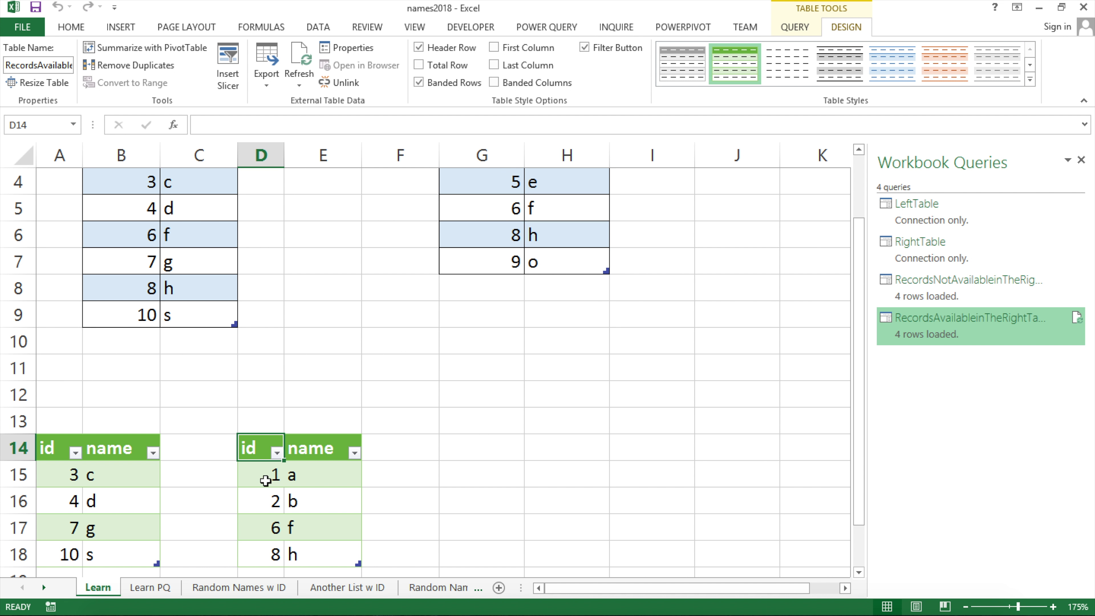
scroll(265, 481, down, 1)
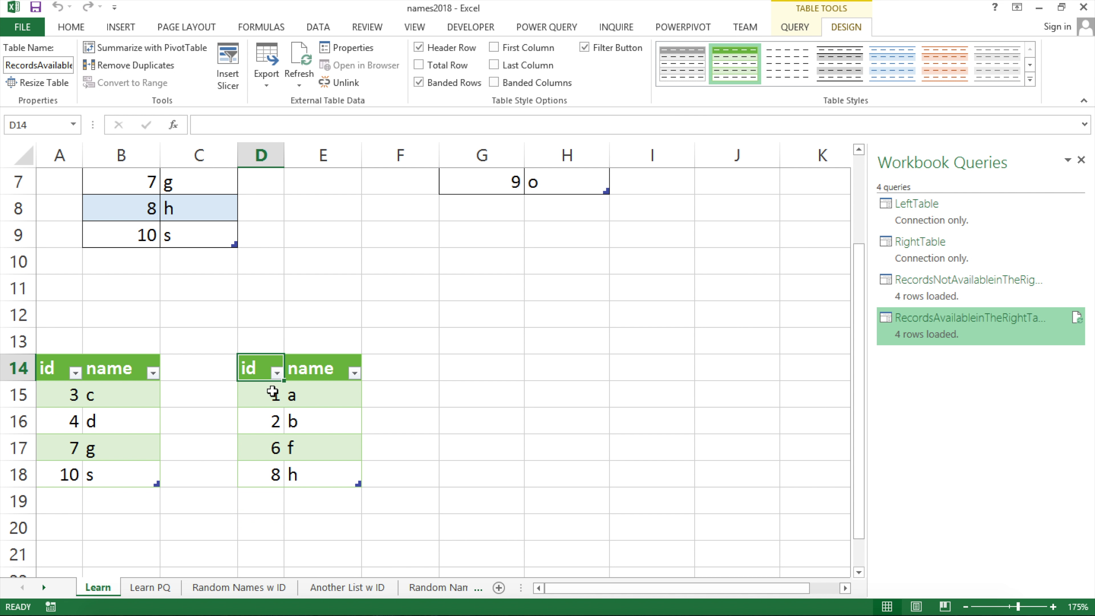
drag(269, 420, 275, 475)
scroll(191, 305, up, 2)
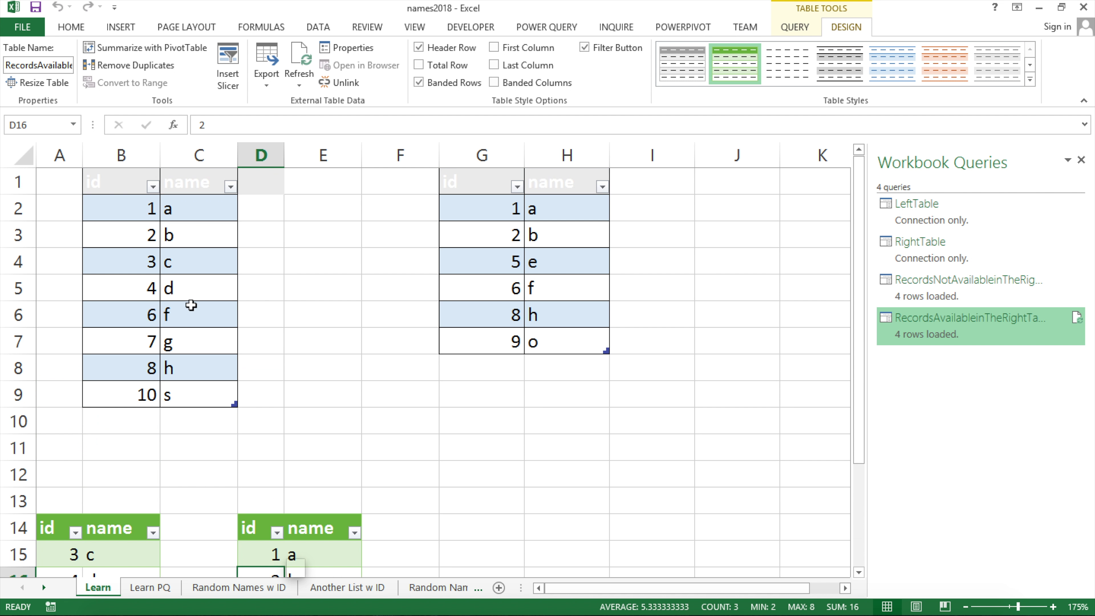
drag(139, 210, 140, 235)
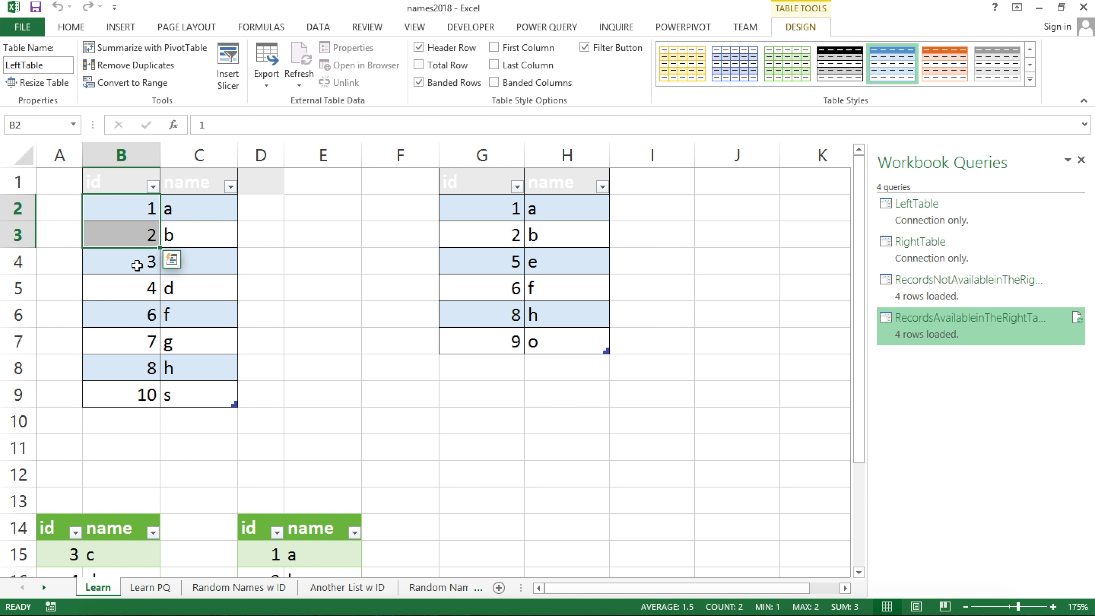
click(137, 265)
click(140, 289)
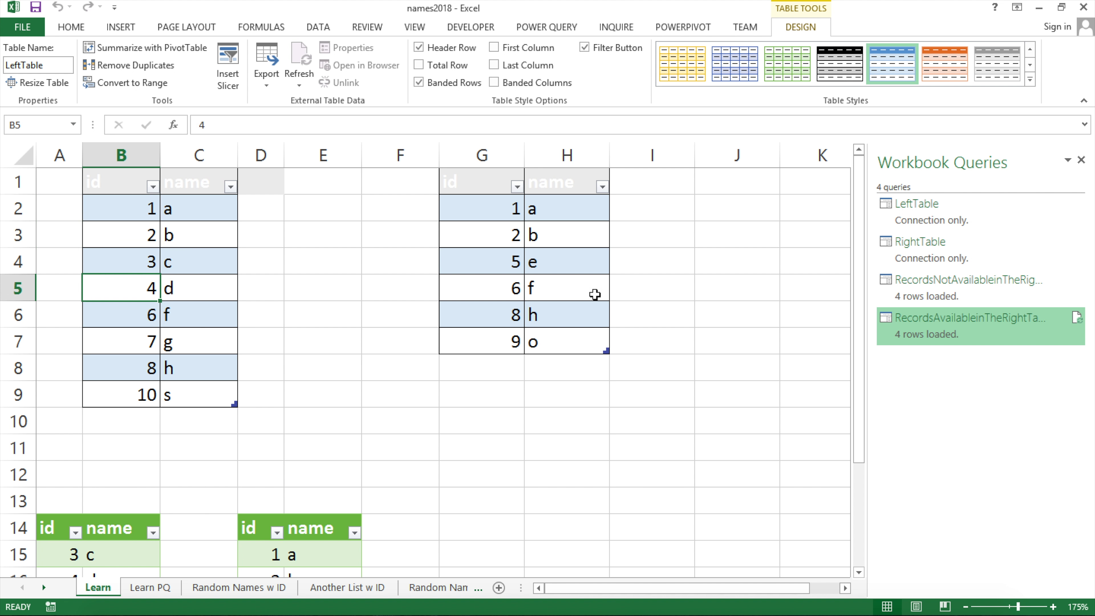
click(147, 313)
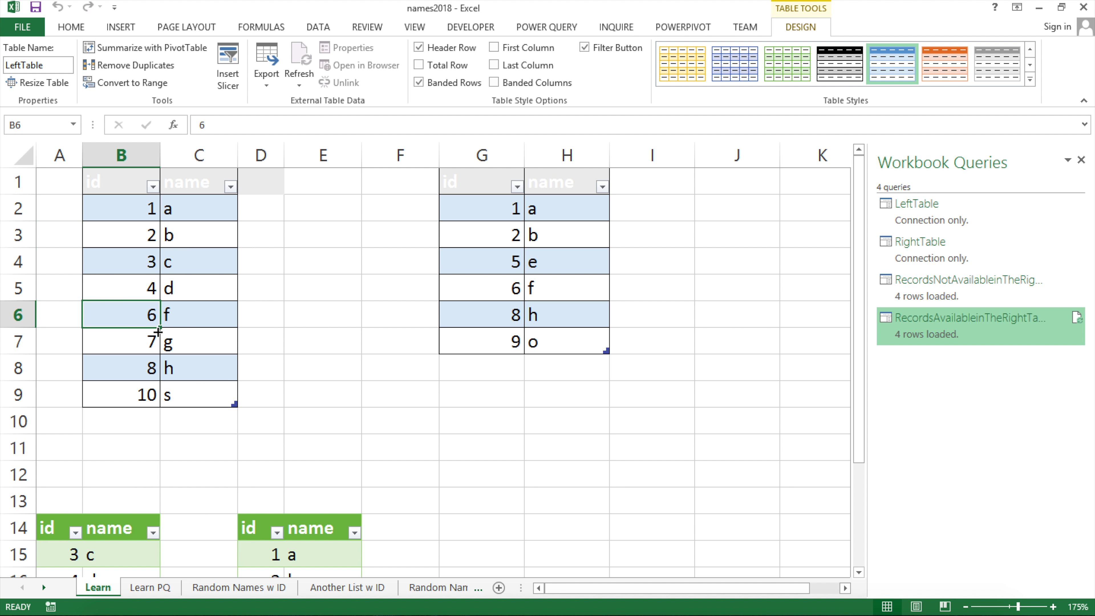
click(152, 342)
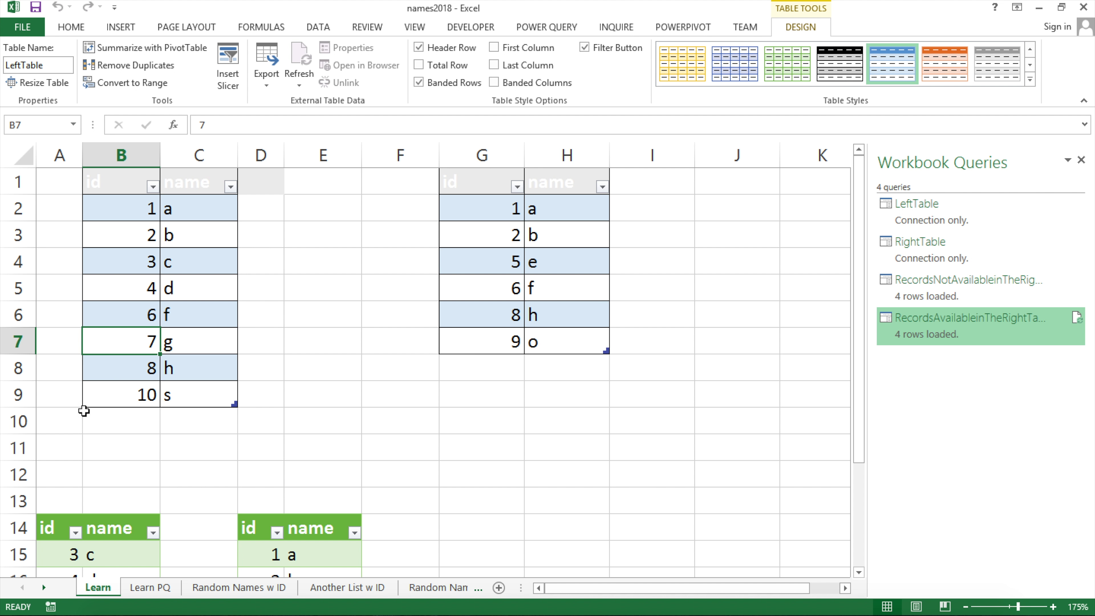
scroll(391, 413, down, 3)
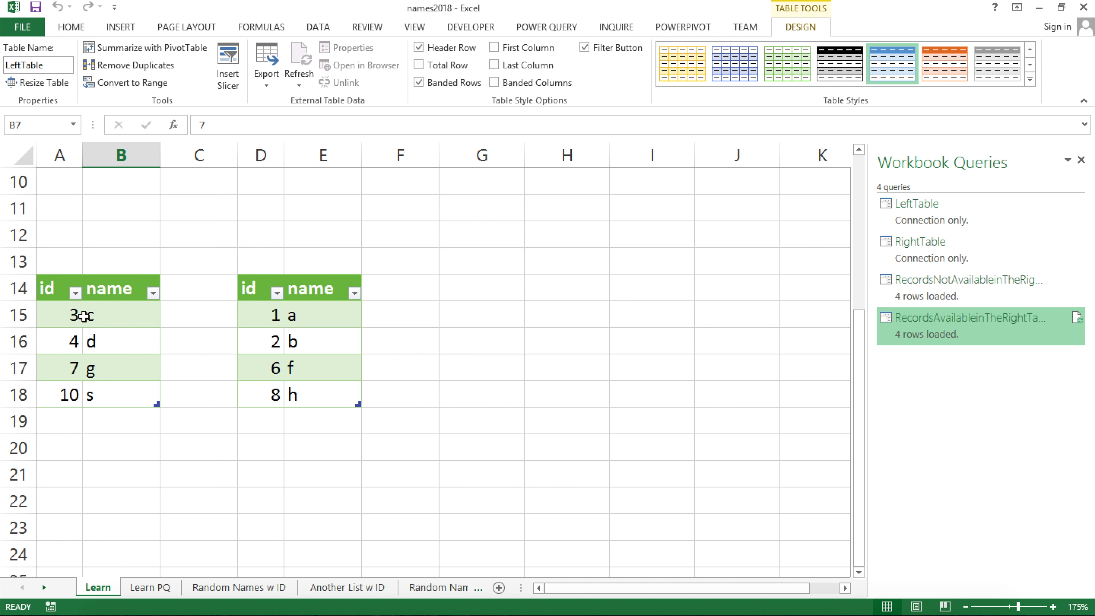
scroll(84, 315, up, 1)
drag(56, 363, 137, 382)
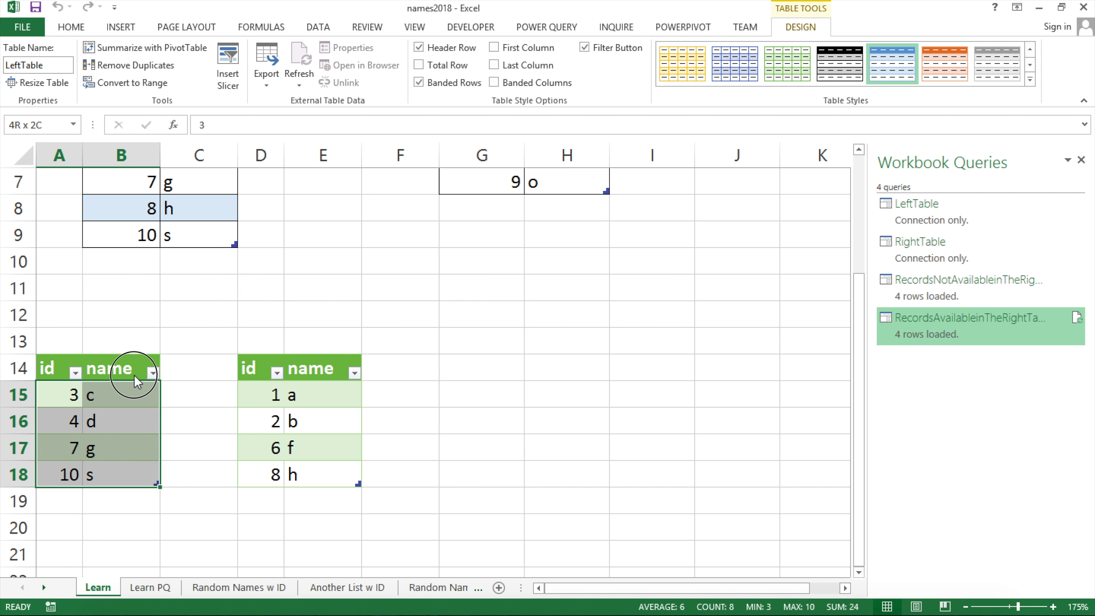
drag(258, 368, 343, 474)
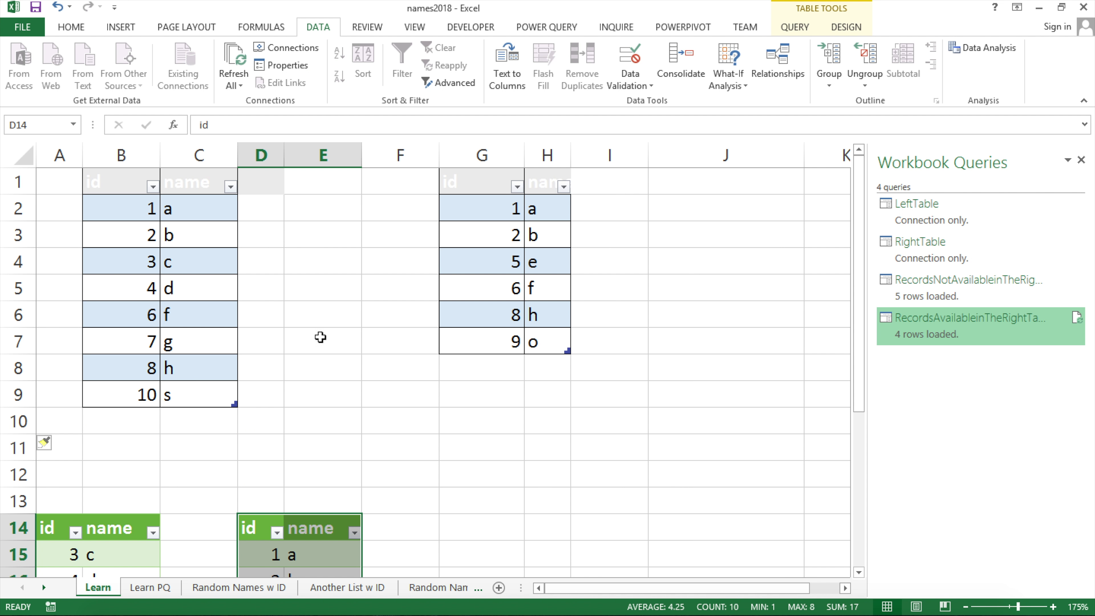
Step: Add a new record to LeftTable in row 10 with id 11 and name w
click(422, 386)
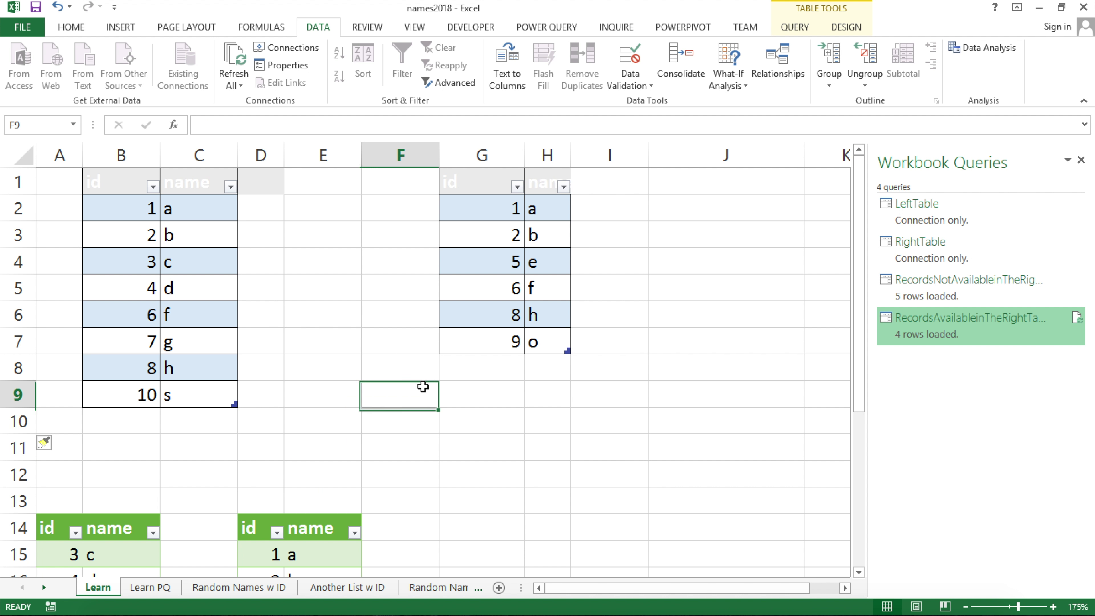
click(122, 422)
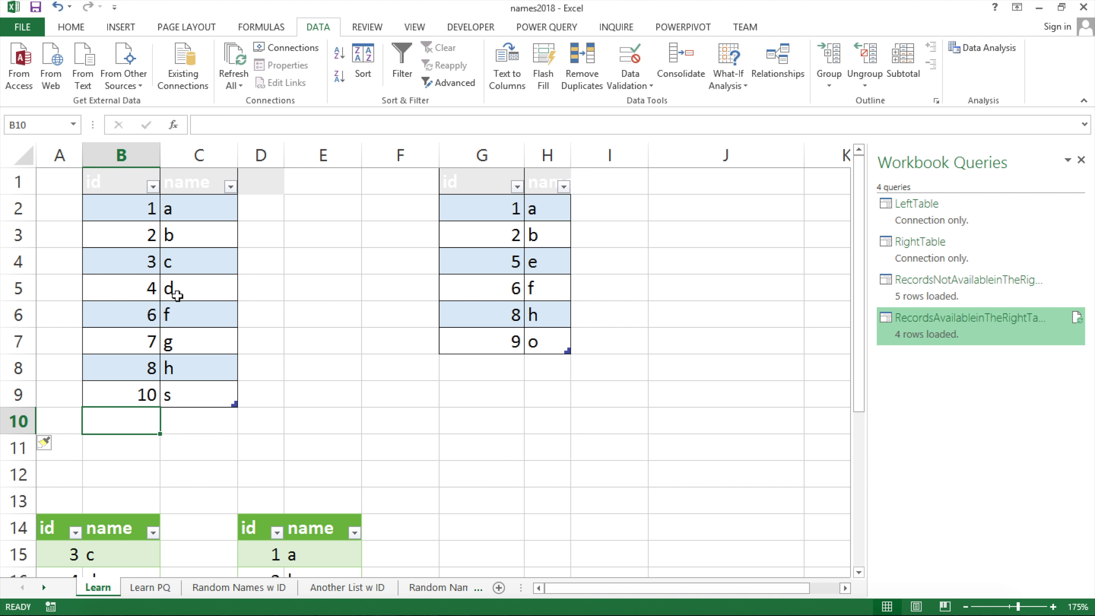
text(11)
key(Tab)
text(w)
key(Tab)
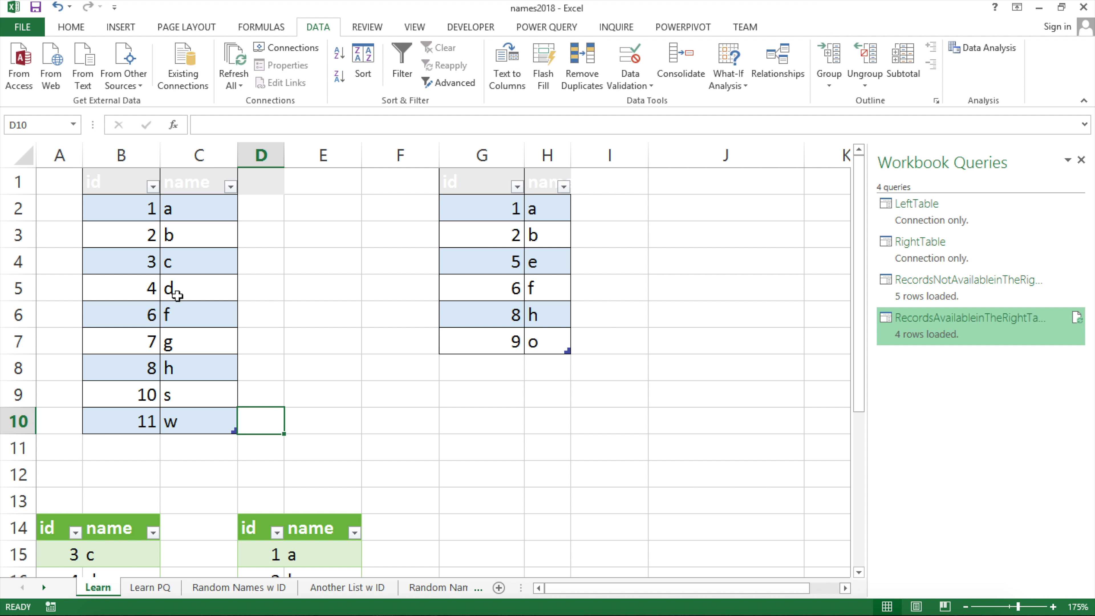
Step: Refresh both merged queries and all workbook connections, and review the refreshed unmatched records in A14:B19
scroll(433, 321, down, 1)
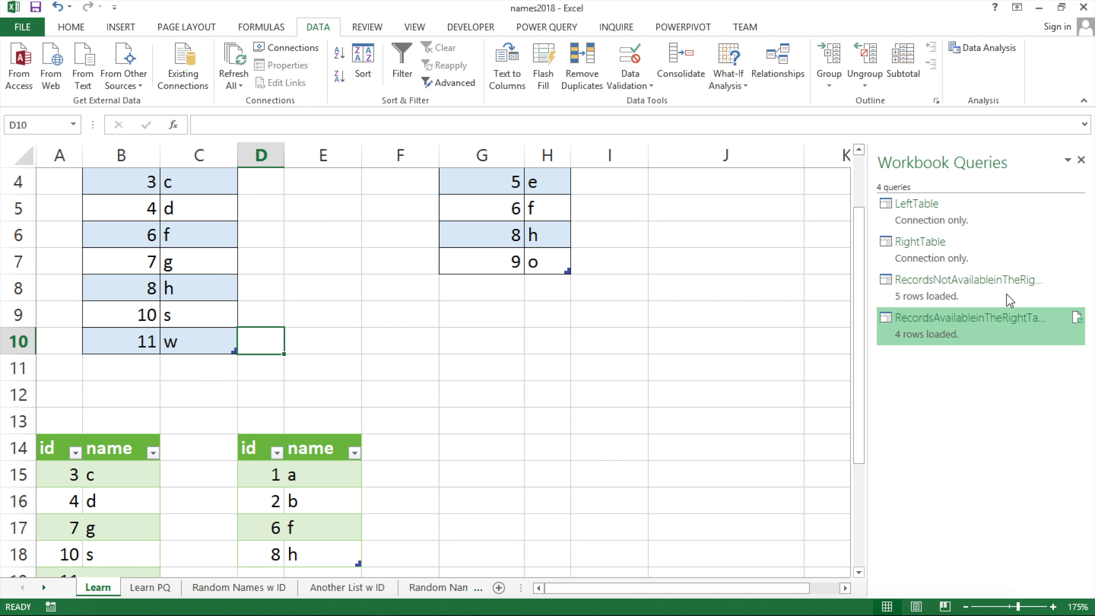
click(1075, 280)
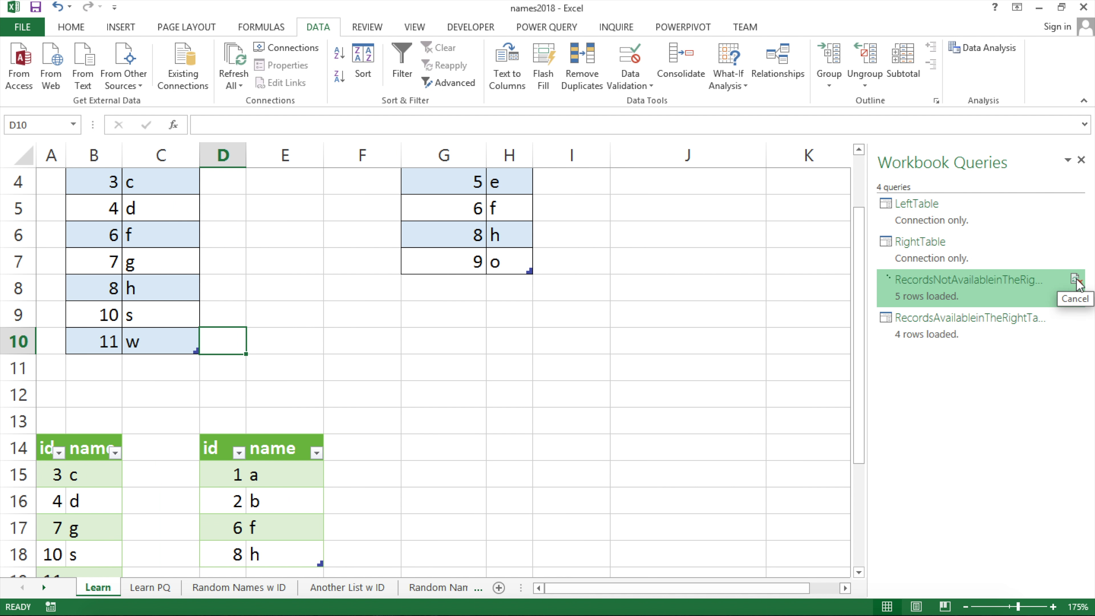
click(1078, 320)
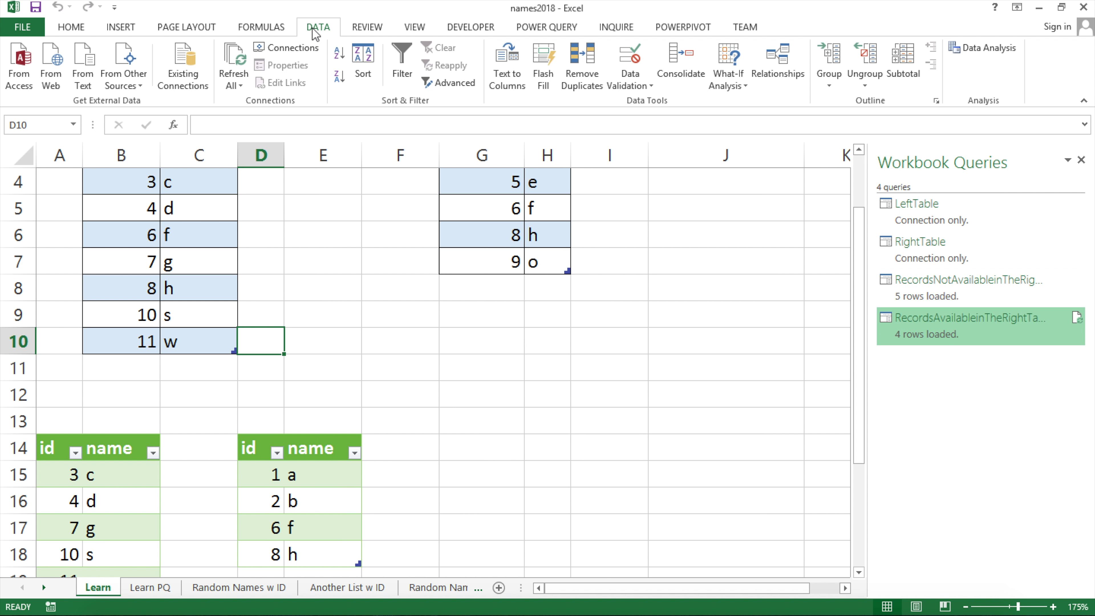
click(244, 63)
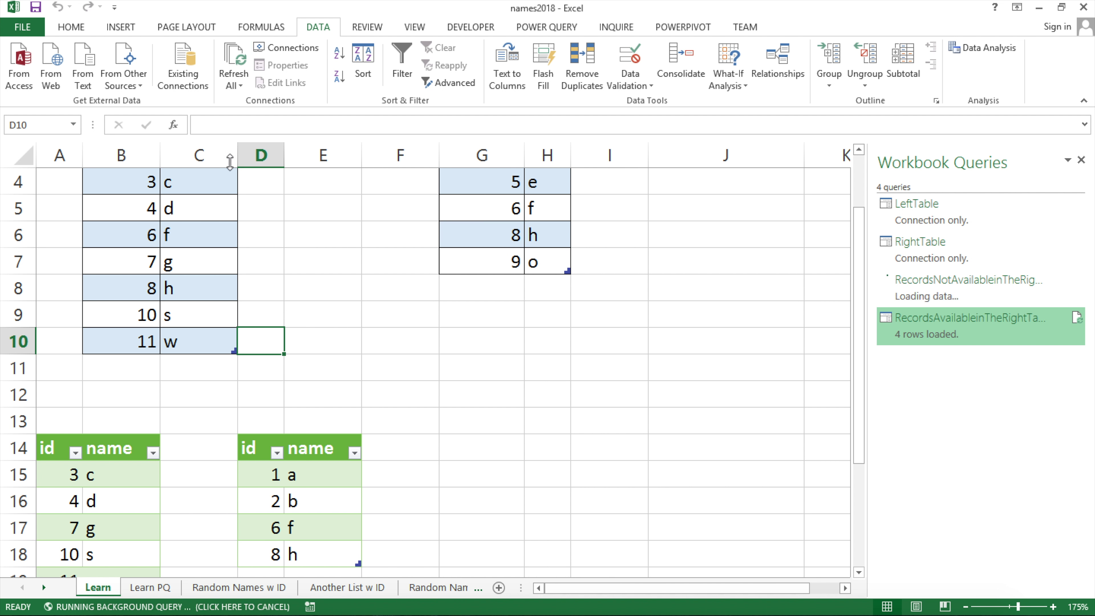
scroll(250, 345, down, 3)
scroll(194, 448, up, 2)
drag(65, 501, 125, 374)
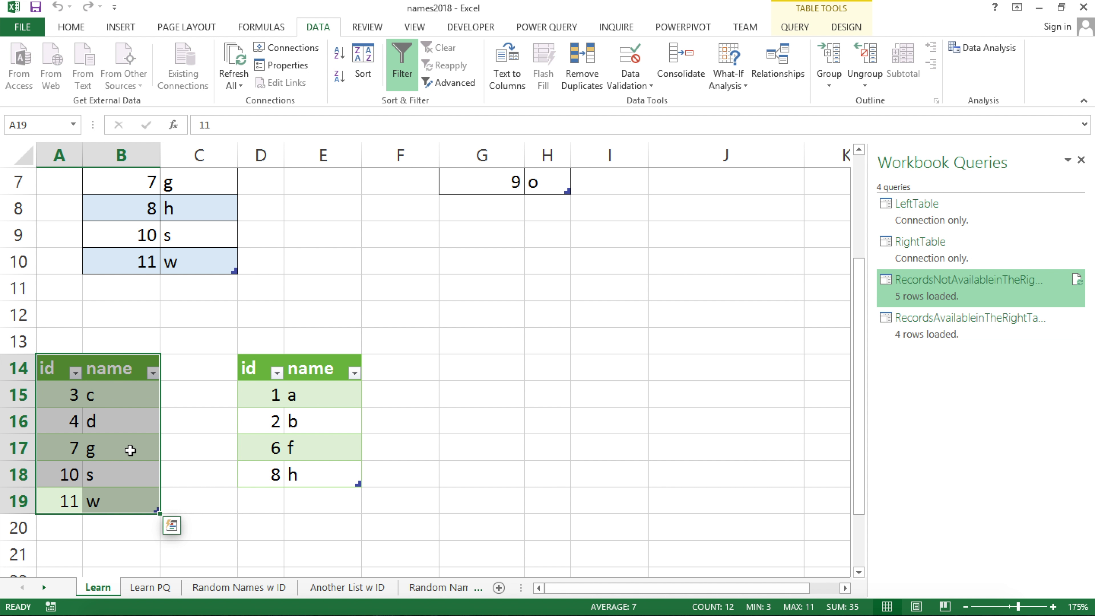
Step: Try clearing the LeftTable records in B3:C10 and undo the deletion
scroll(367, 272, up, 2)
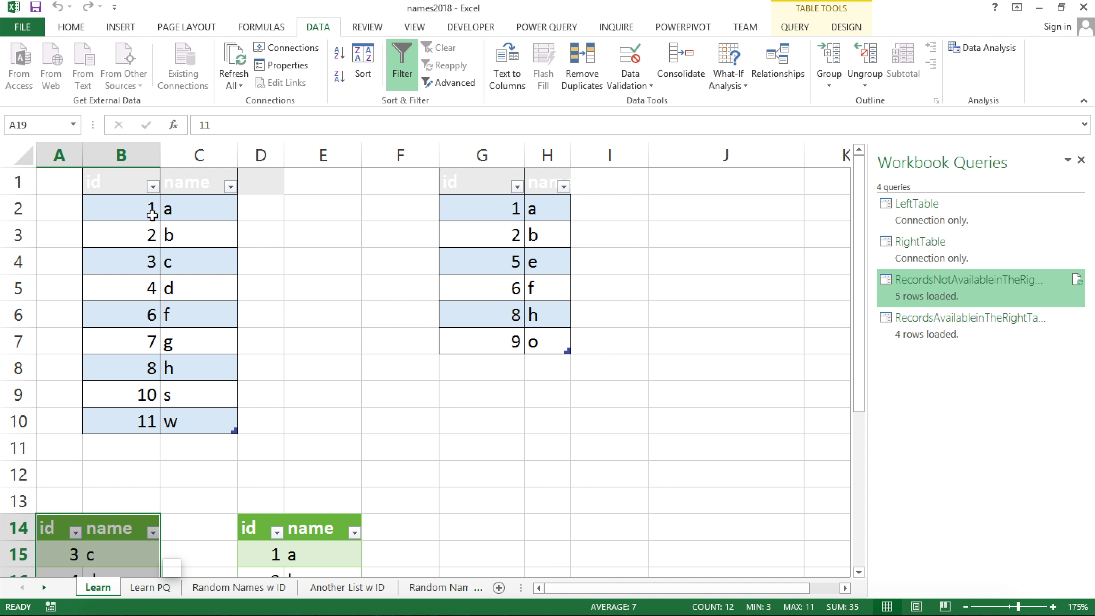
drag(141, 241, 178, 427)
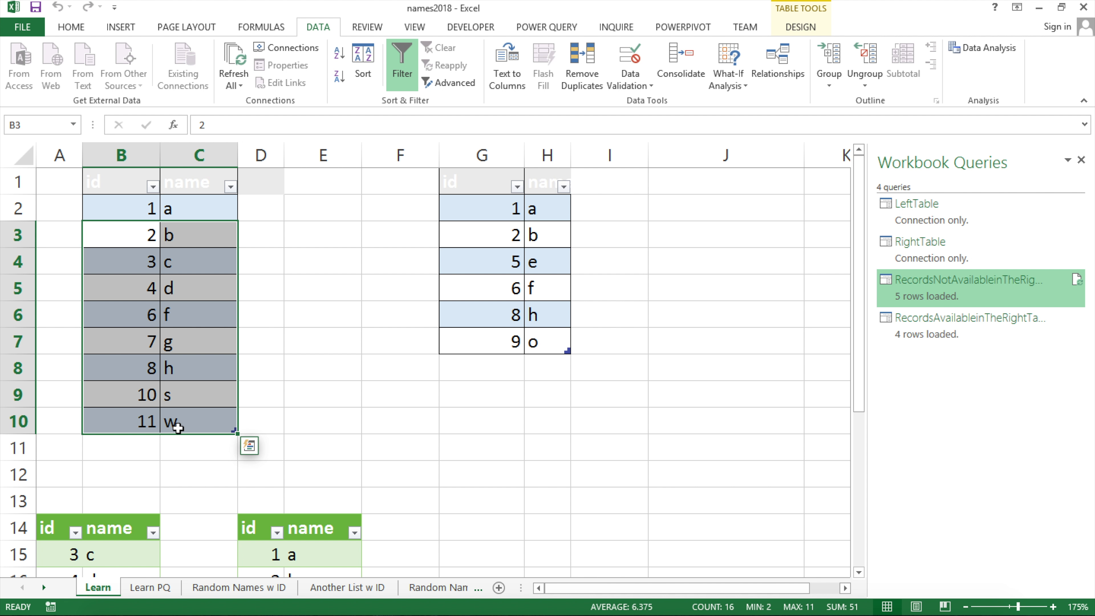
key(Delete)
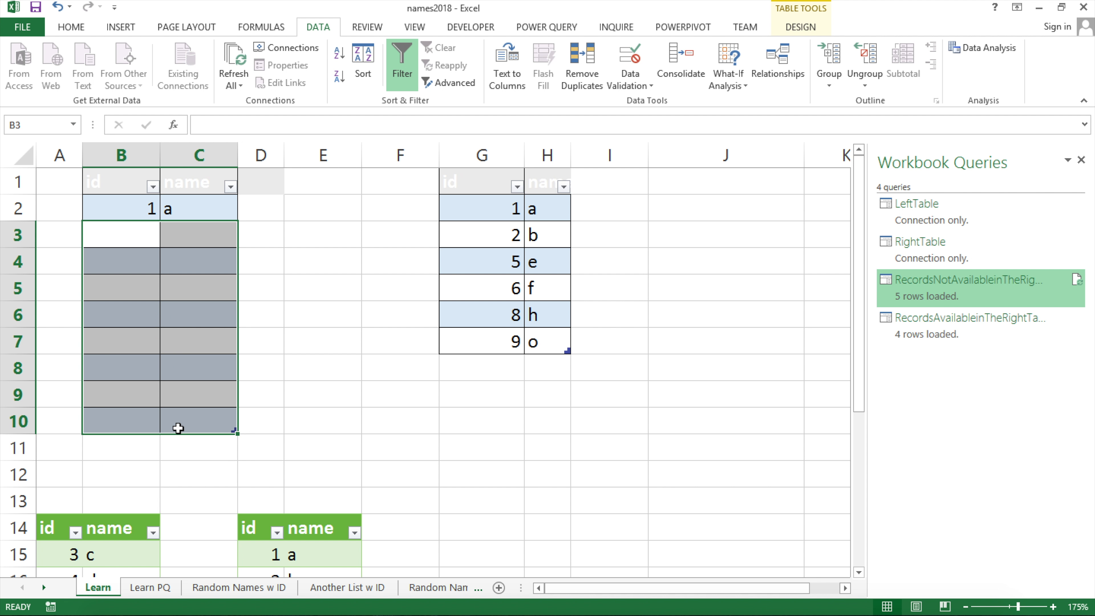
click(135, 240)
drag(135, 240, 196, 421)
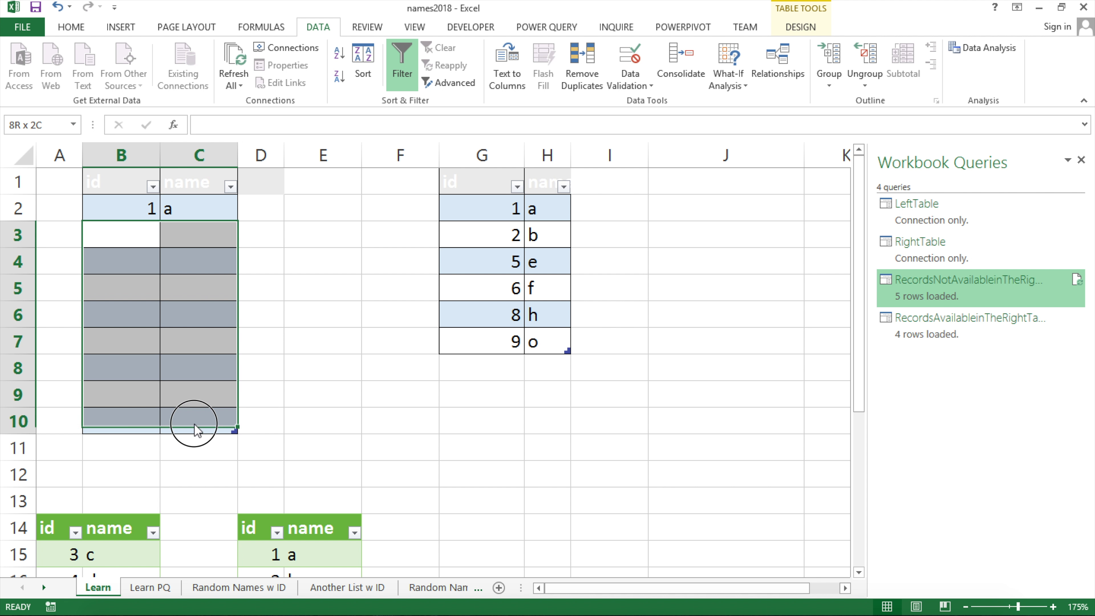
drag(506, 233, 535, 333)
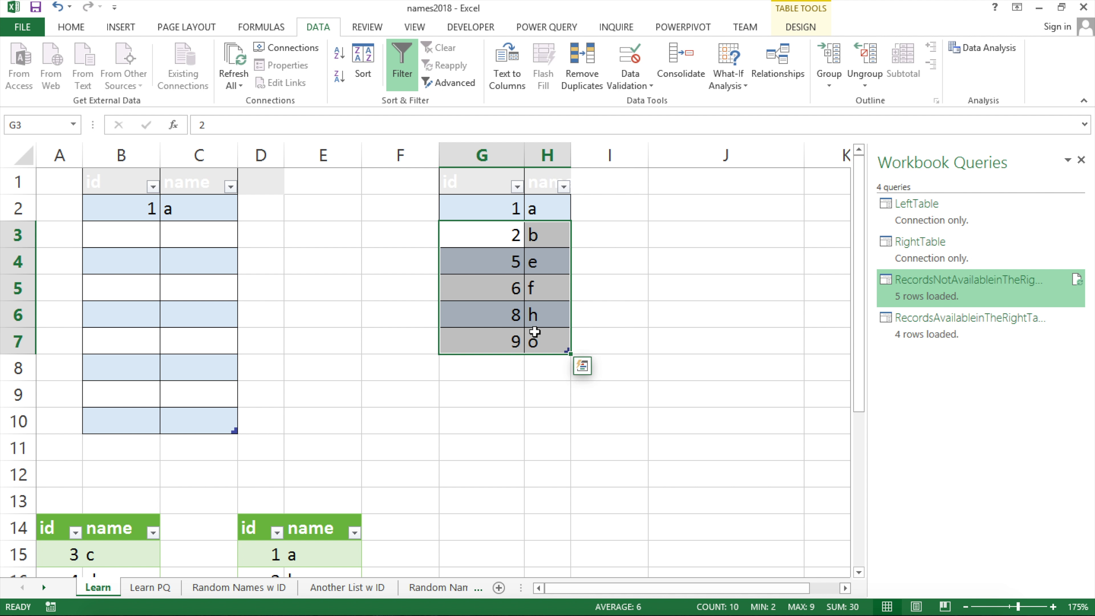
key(ctrl+z)
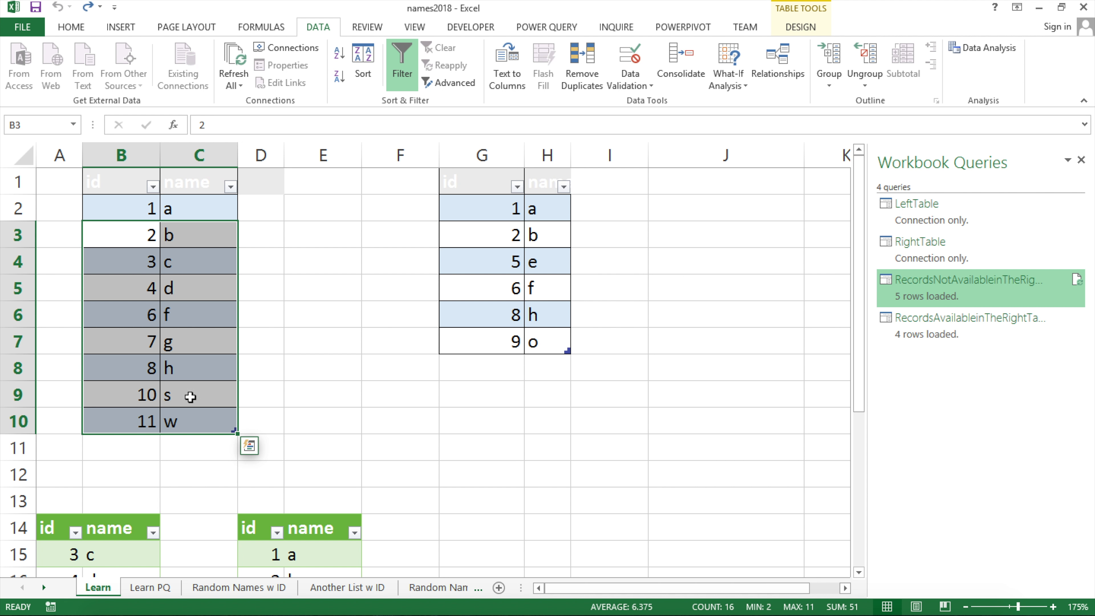
Step: Review the result tables starting at A14 and D14, and compare the source records of RightTable and LeftTable
click(348, 450)
scroll(350, 445, down, 2)
drag(40, 365, 104, 502)
drag(255, 368, 337, 482)
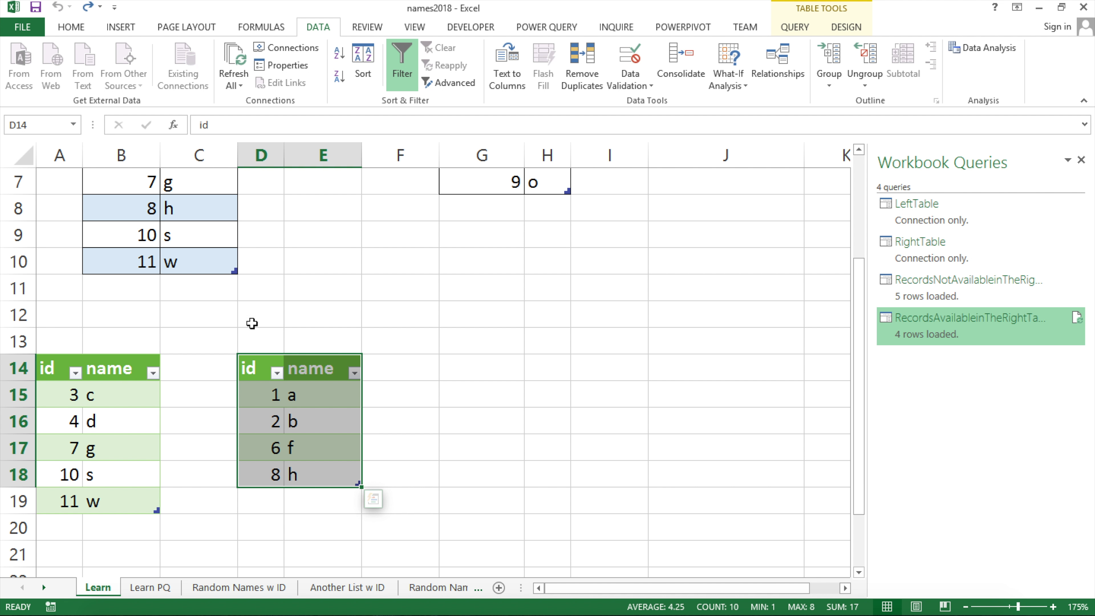
click(257, 368)
scroll(259, 362, up, 2)
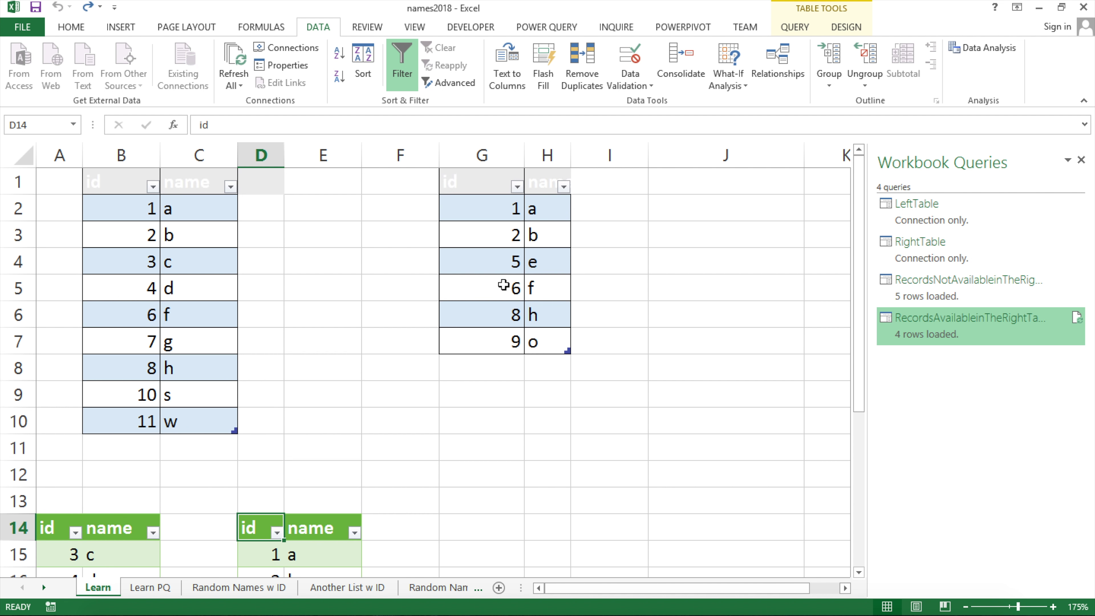
drag(479, 209, 544, 341)
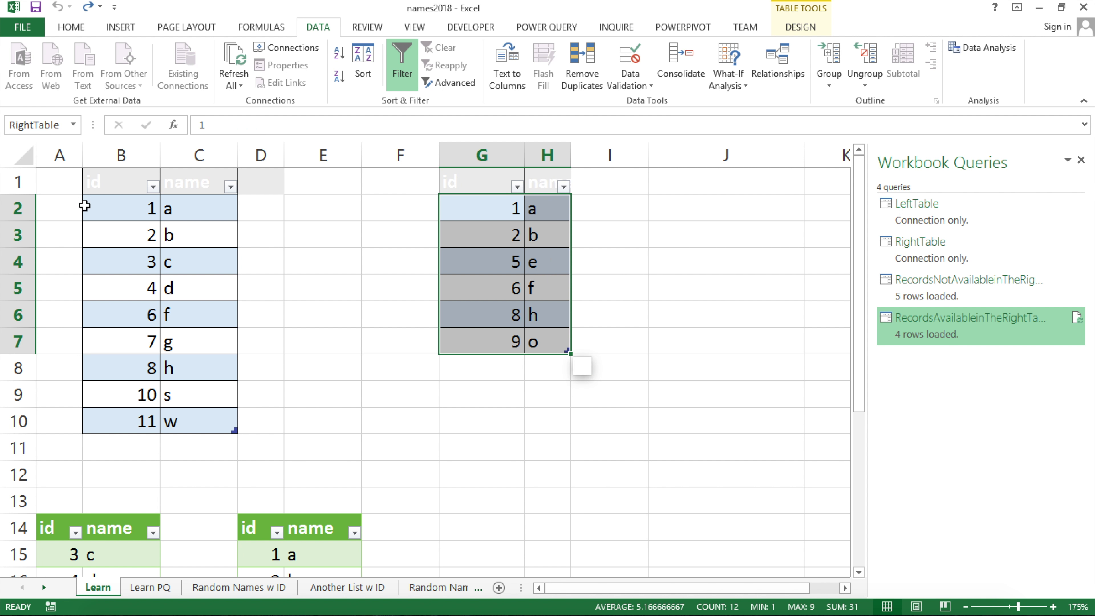
click(159, 207)
drag(162, 210, 212, 420)
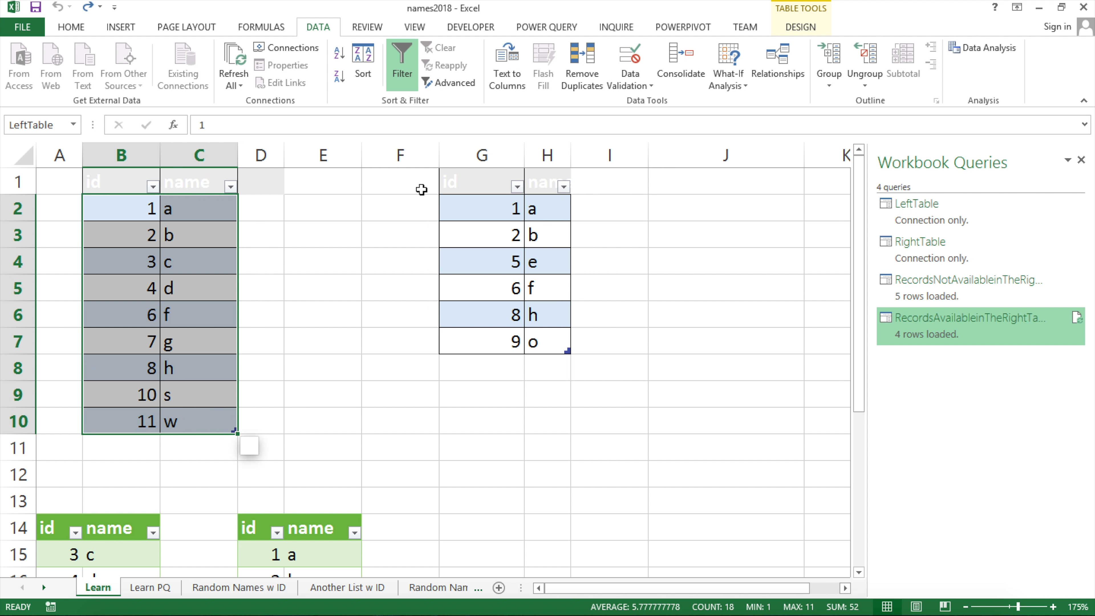
click(482, 211)
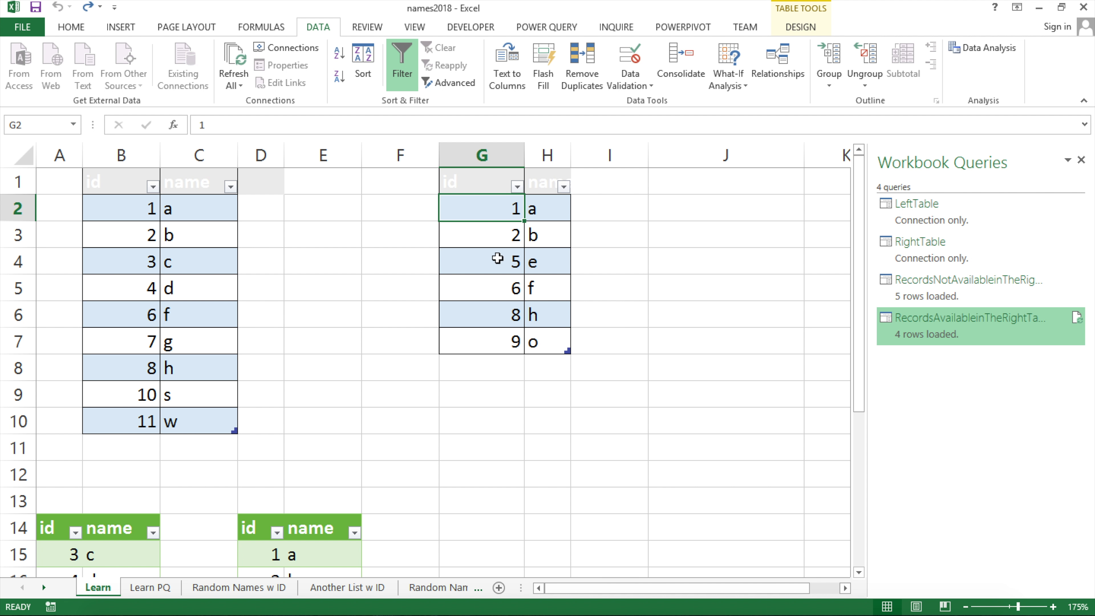
Step: Merge RightTable with LeftTable on their id columns, keeping all rows rather than only the matching ones
right_click(923, 254)
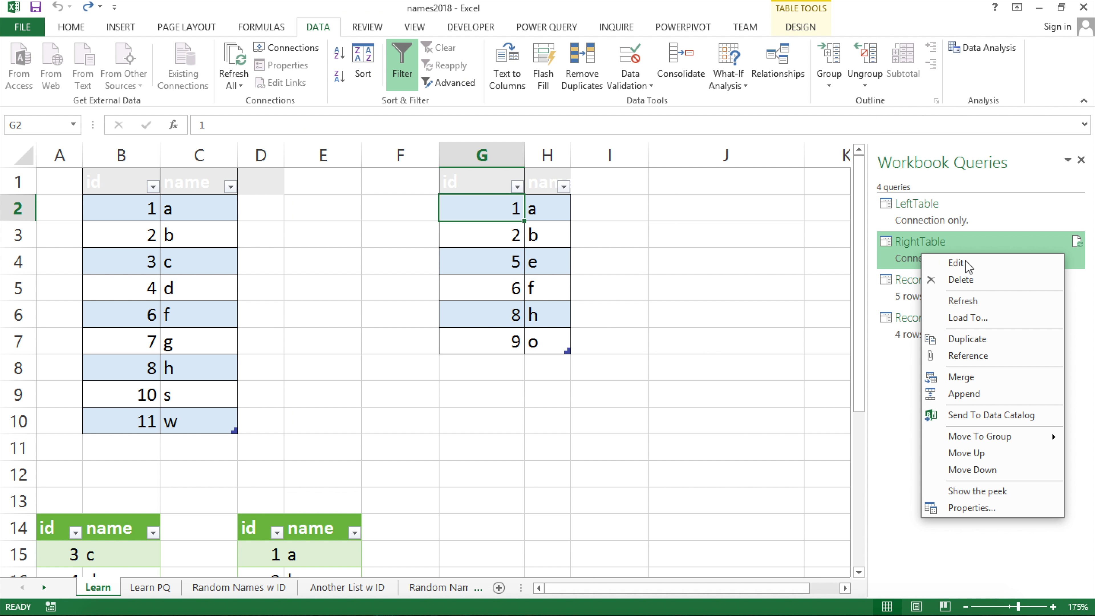
click(974, 377)
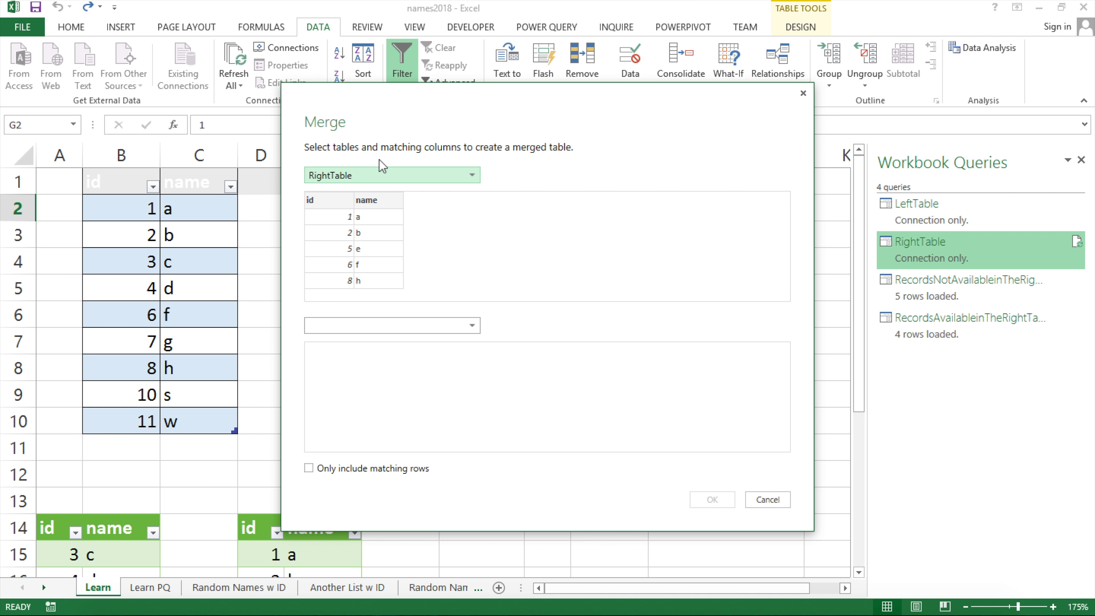
click(341, 325)
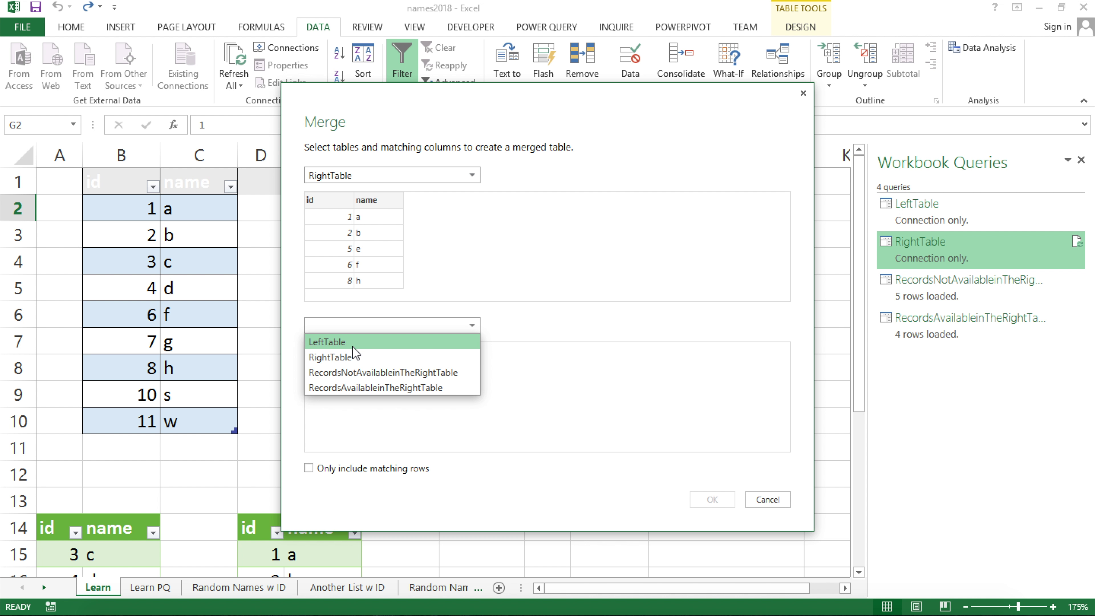
click(354, 343)
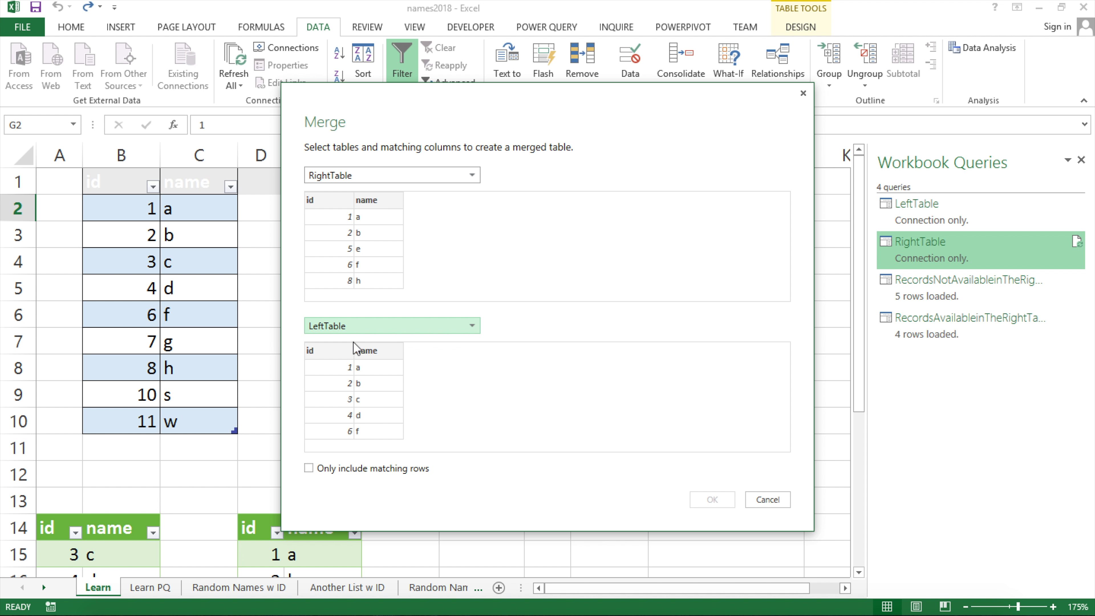
click(330, 201)
click(331, 350)
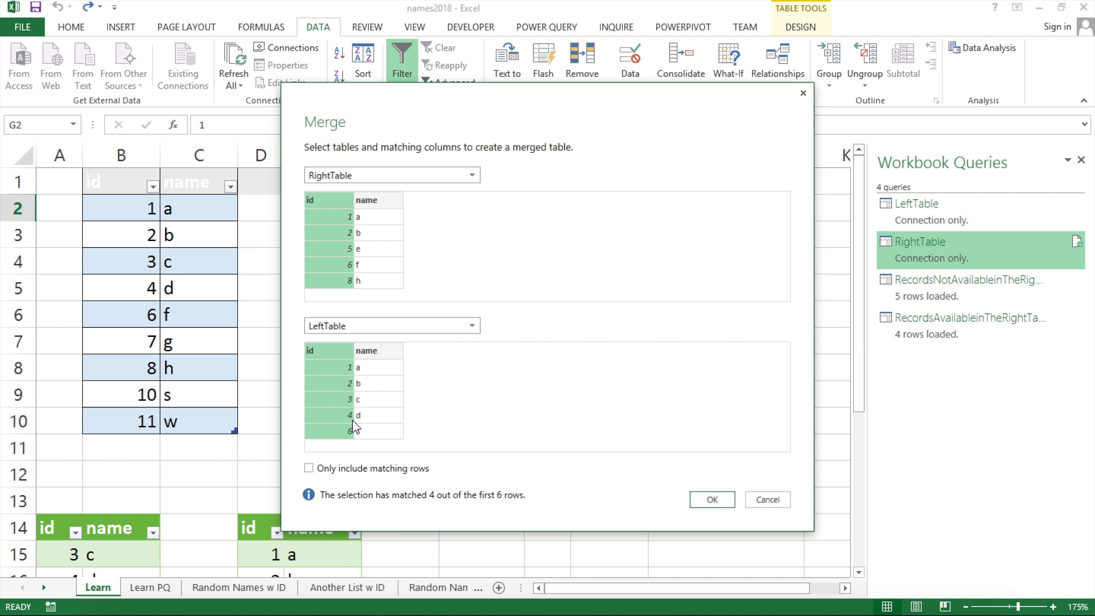
click(335, 473)
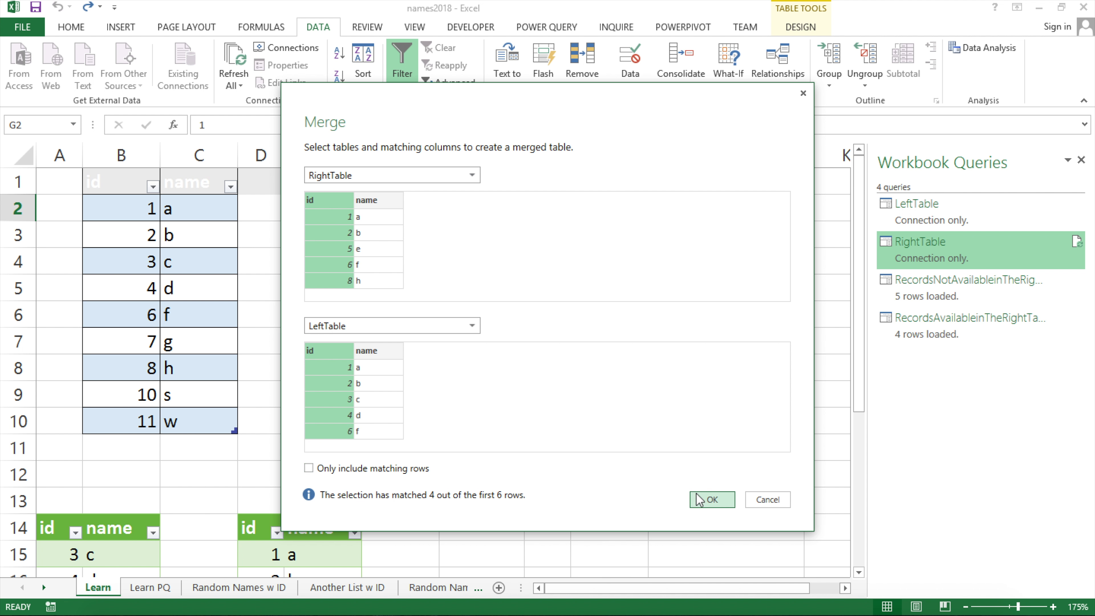
click(712, 500)
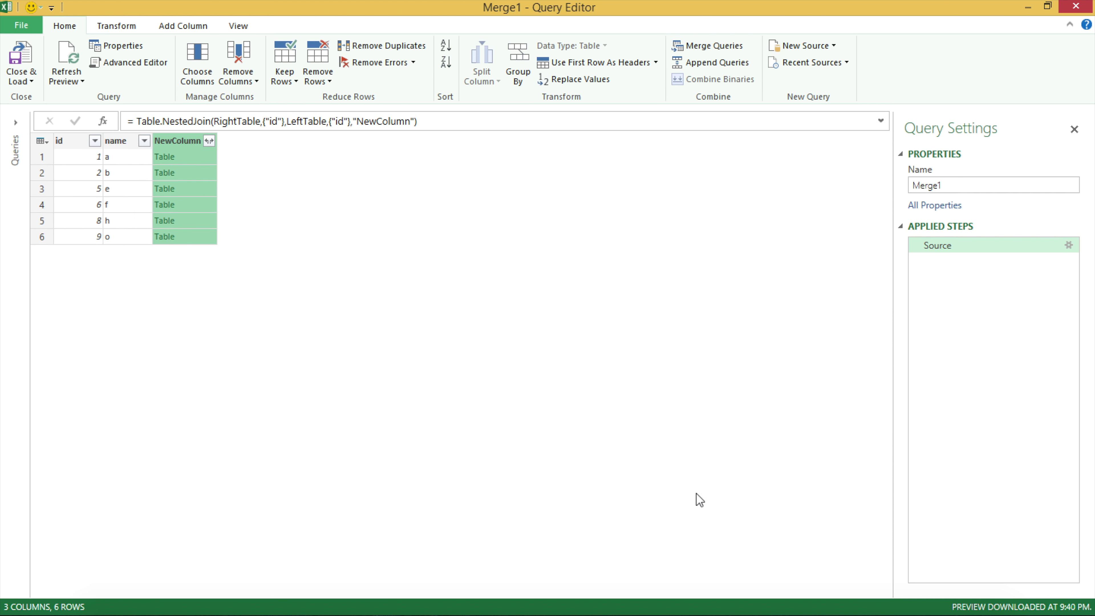
Step: Expand NewColumn to include only the id column, with the original column name as prefix
click(209, 142)
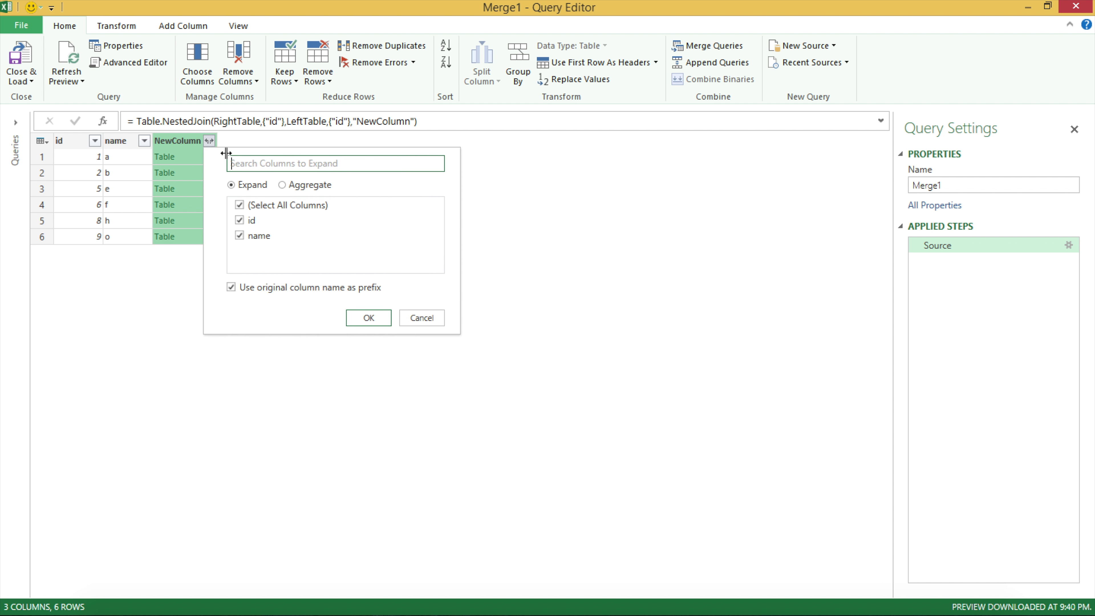
click(240, 235)
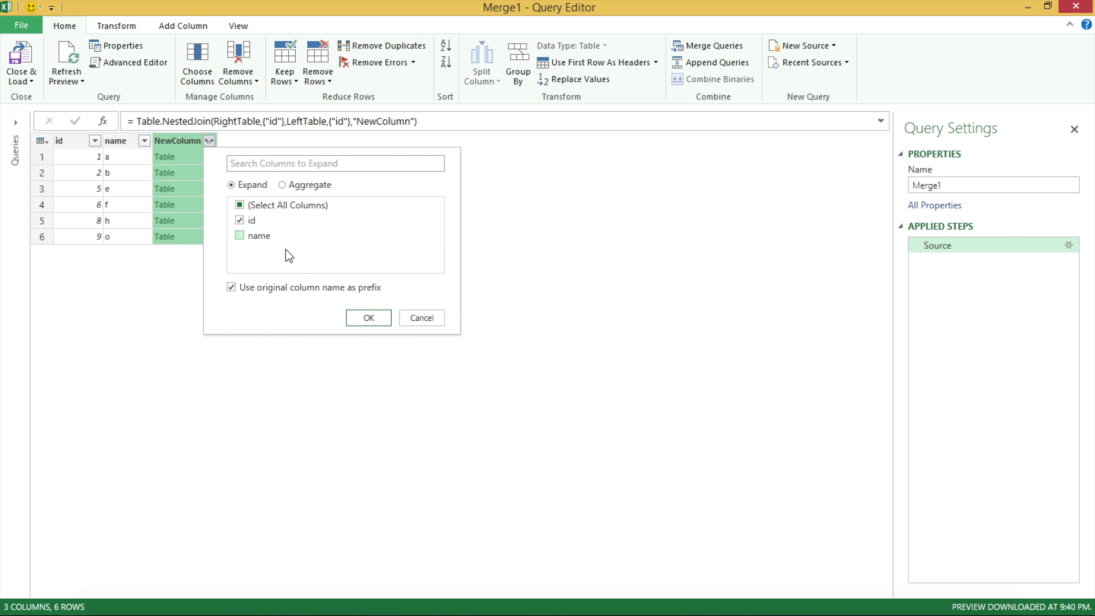
click(362, 319)
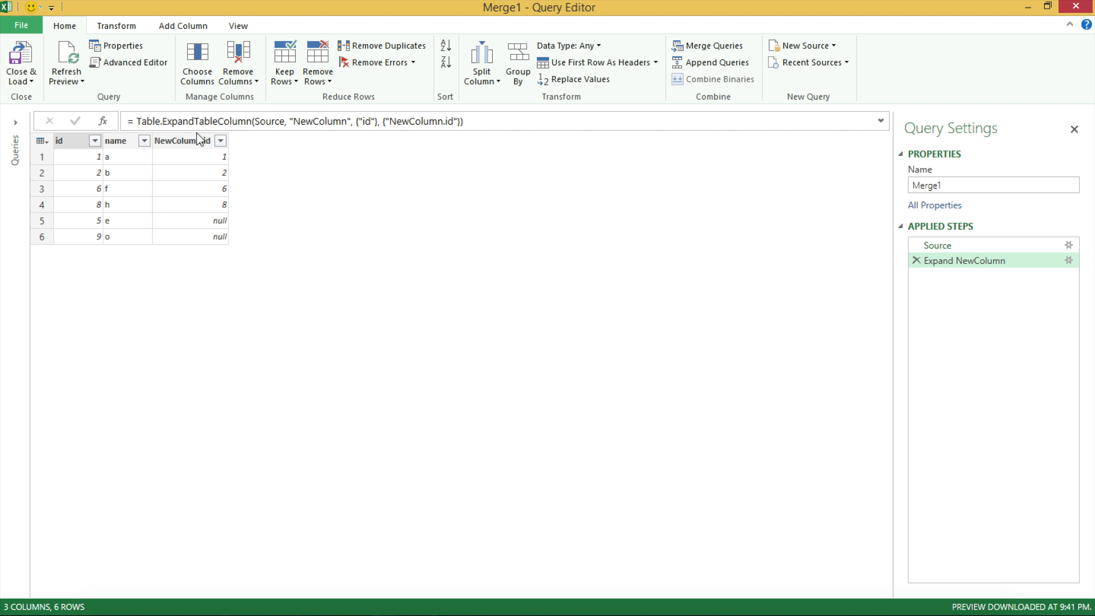
Step: Filter NewColumn.id to keep only null values and remove that column from the query
click(220, 141)
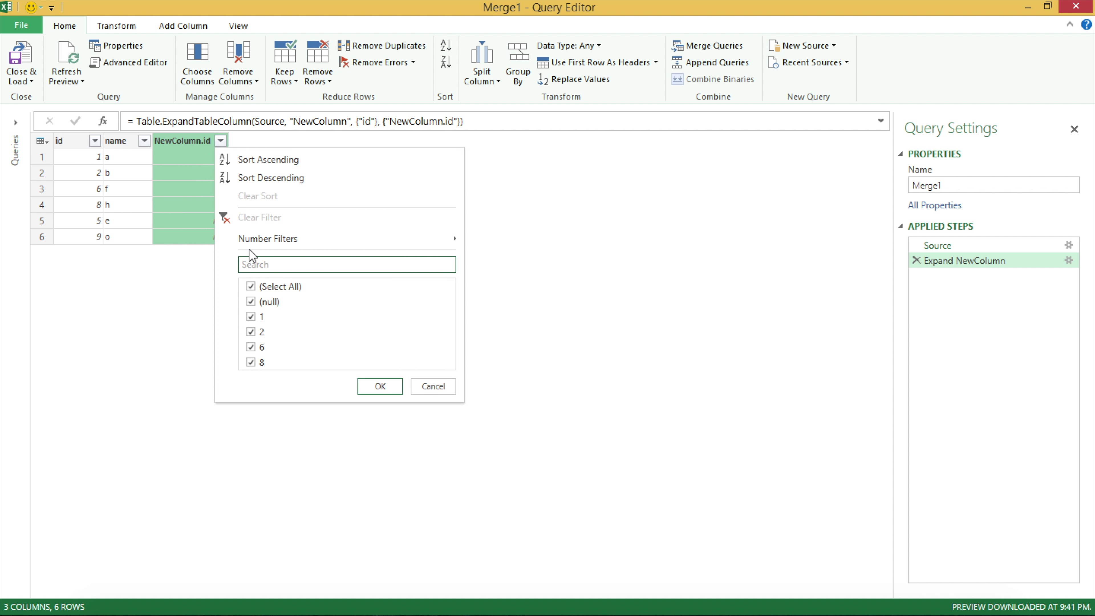
click(252, 287)
click(251, 302)
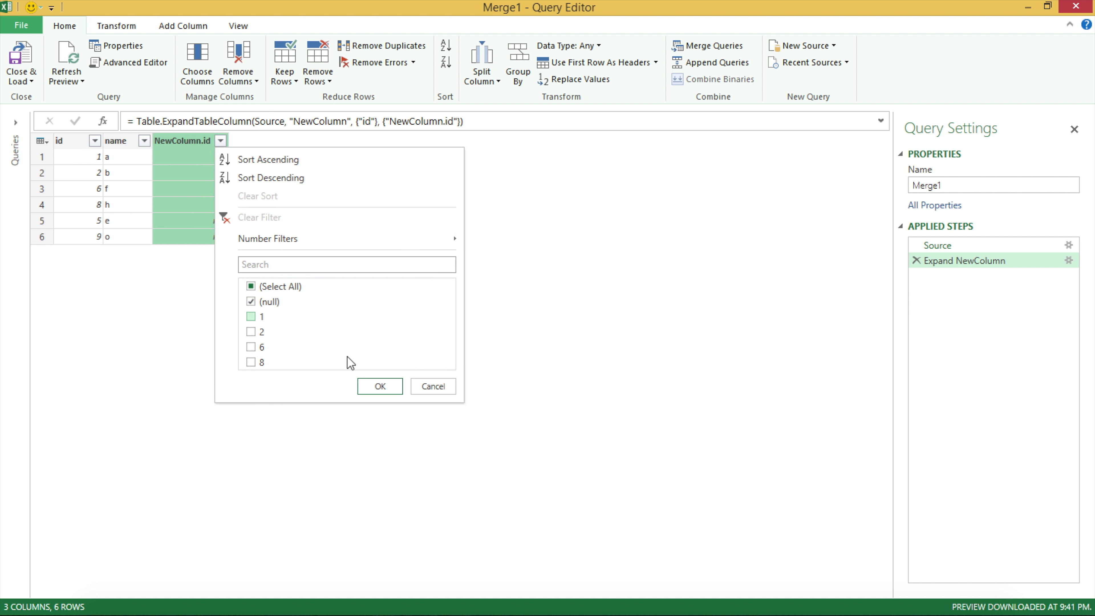
click(382, 386)
right_click(191, 141)
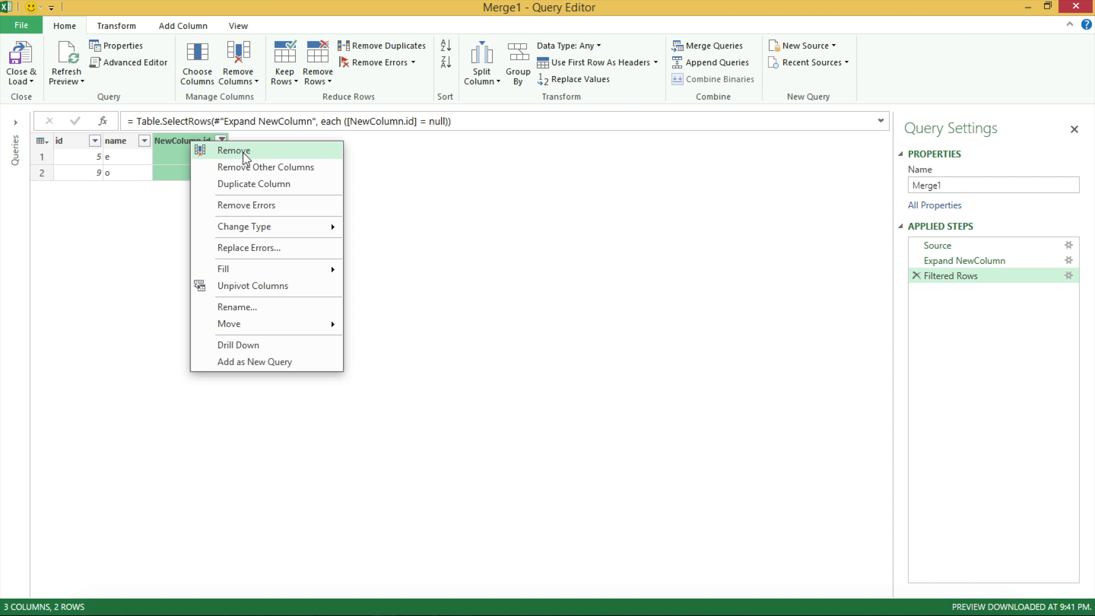
click(244, 153)
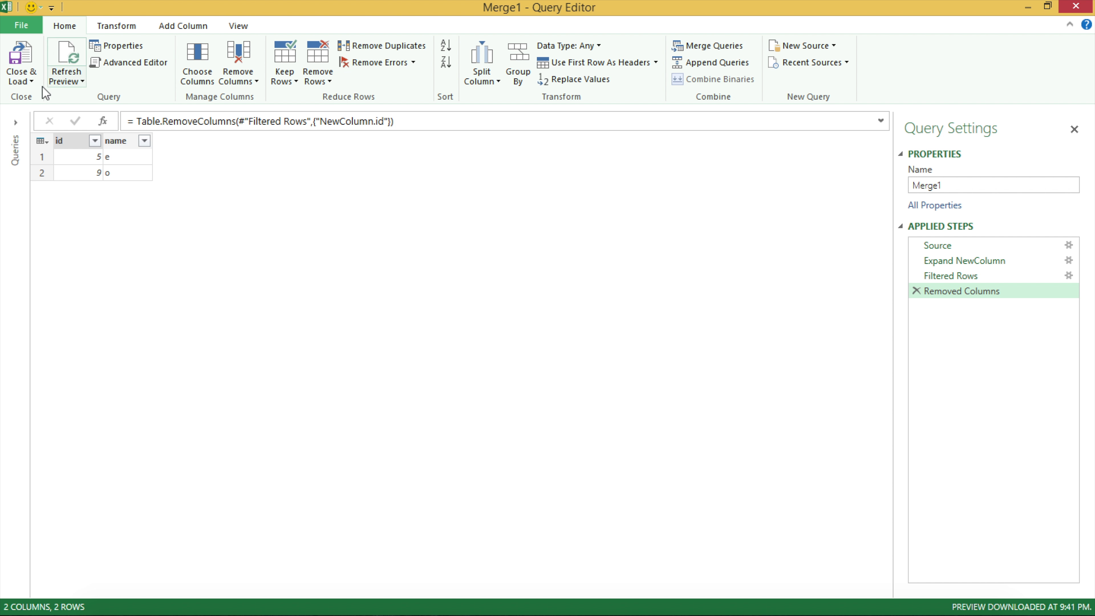
Step: Rename the merged query as RecordsNotAvailableInTheLeftTable
double_click(980, 188)
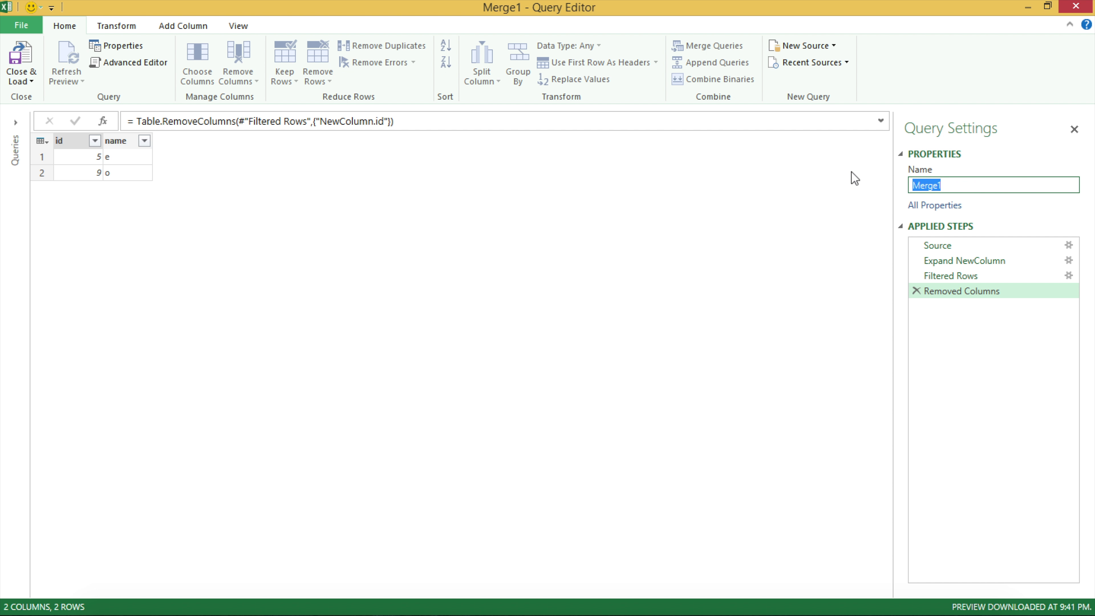
text(RecordsNotAvailab)
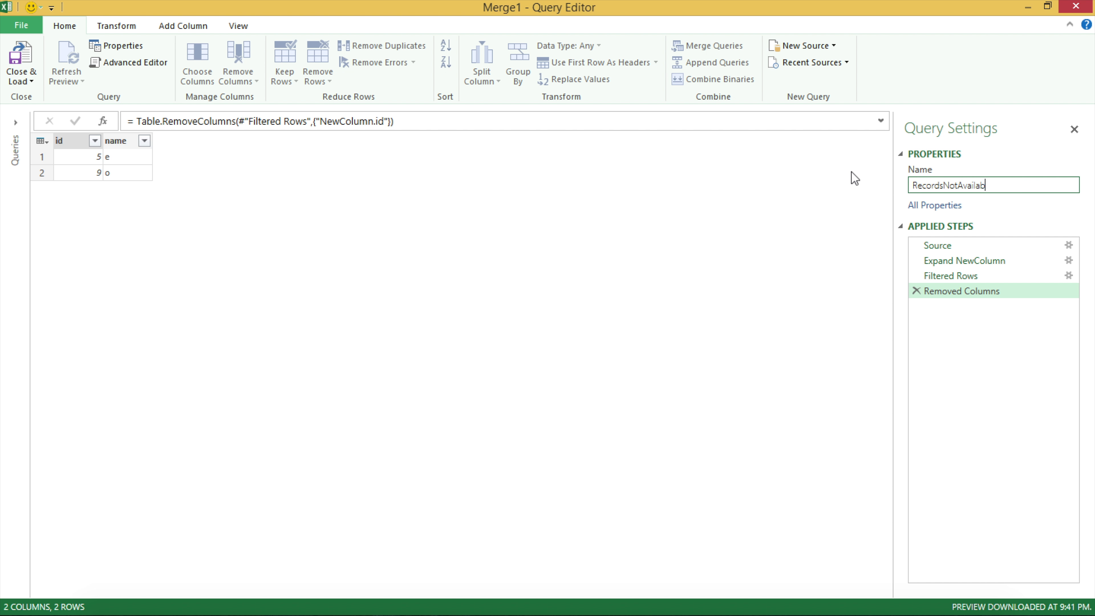
text(leInTheLeftTable)
Step: Close the query editor and load the query as a table into the existing worksheet at cell G14
click(32, 81)
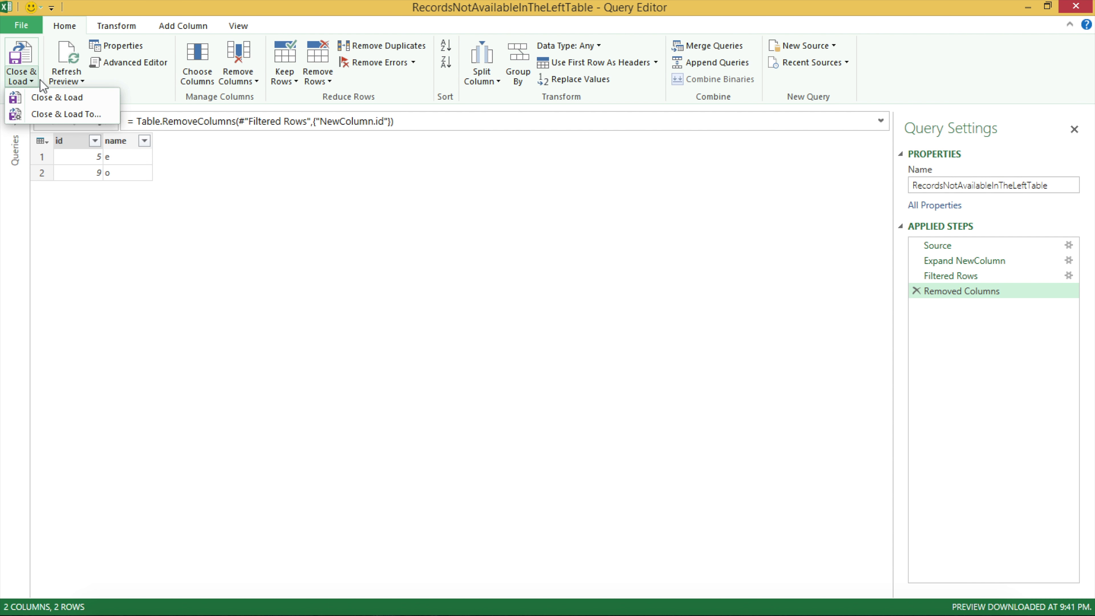
click(74, 114)
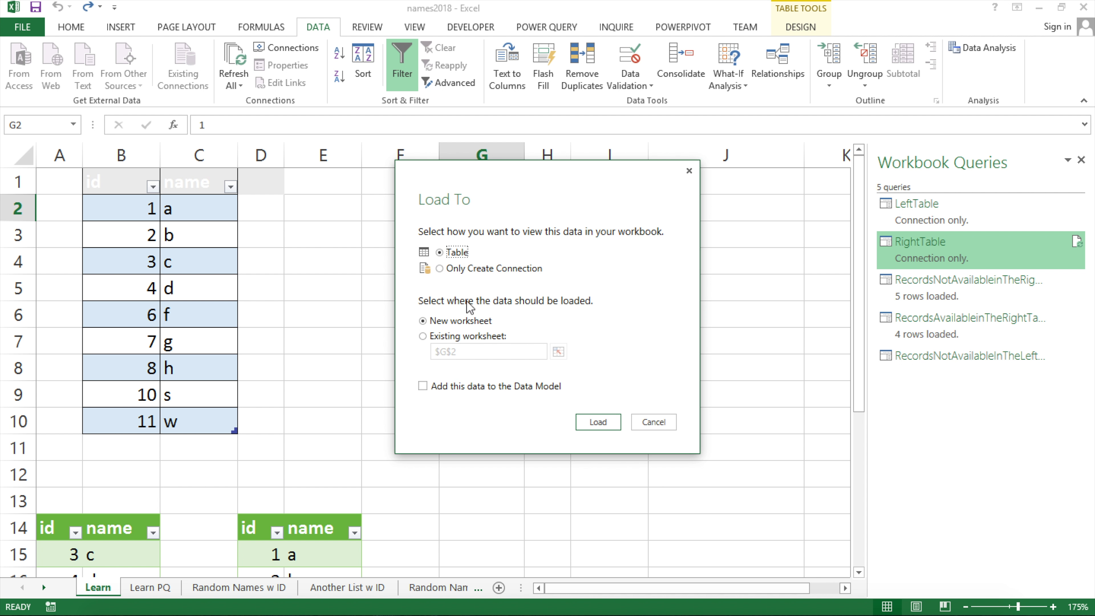
click(456, 340)
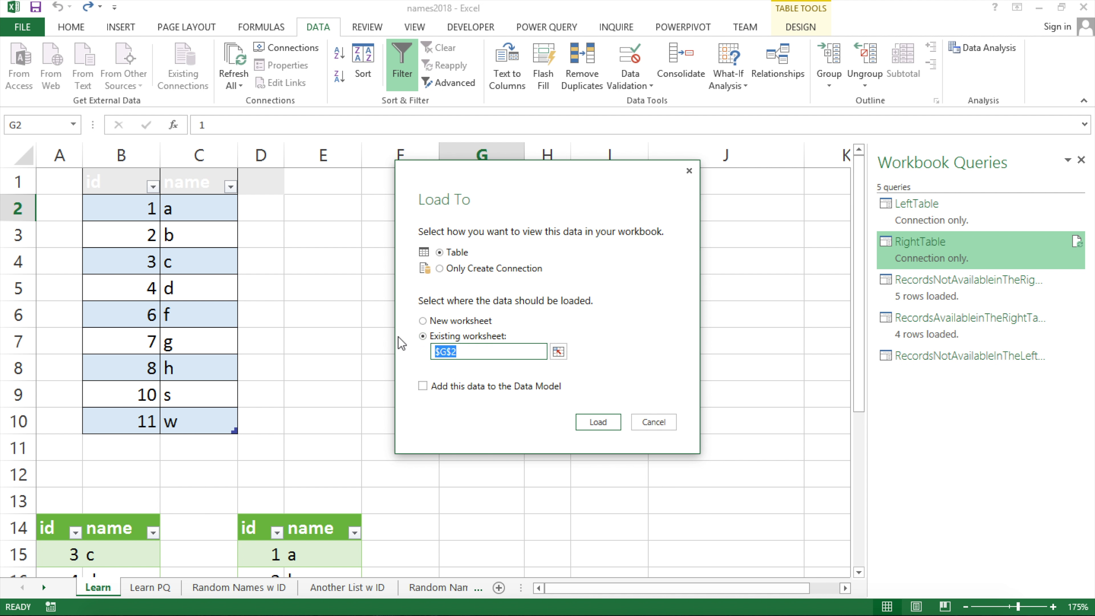
key(Delete)
click(559, 351)
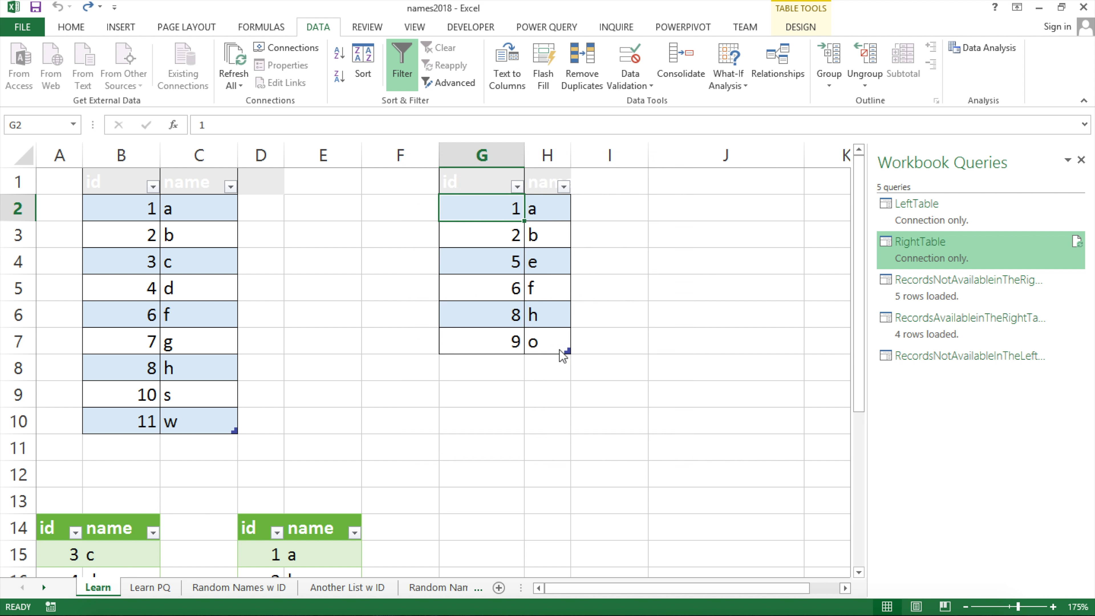
scroll(584, 485, down, 2)
scroll(535, 421, down, 1)
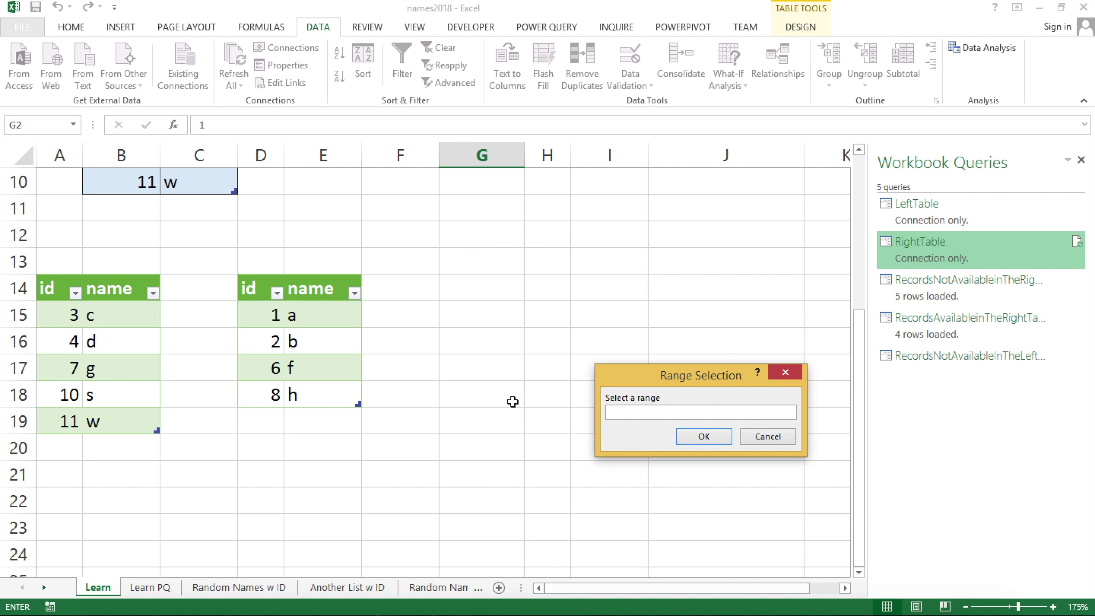
click(492, 289)
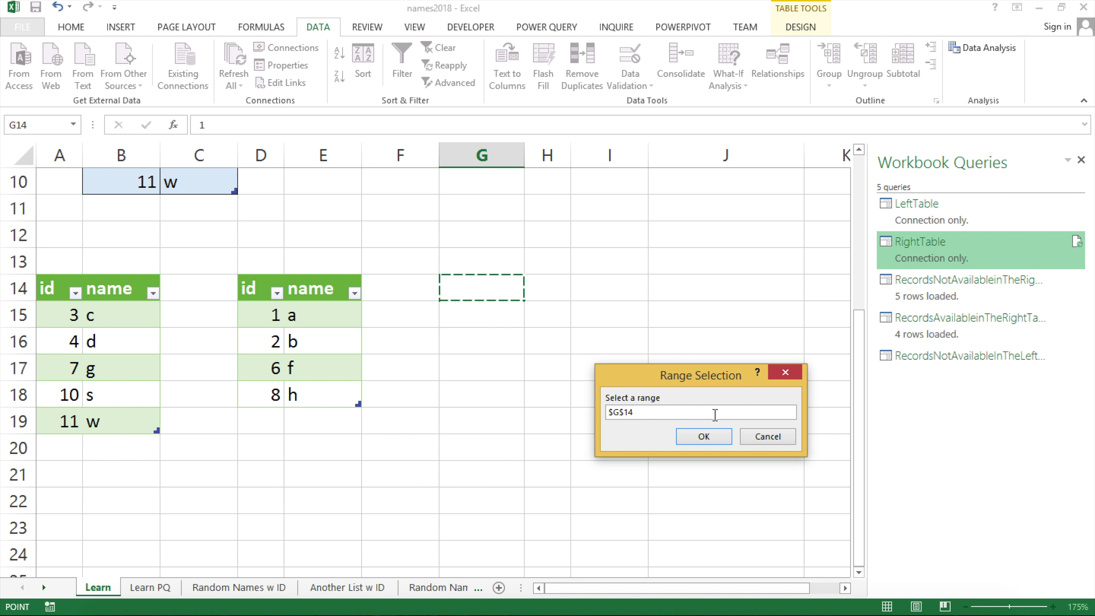
click(702, 435)
click(606, 425)
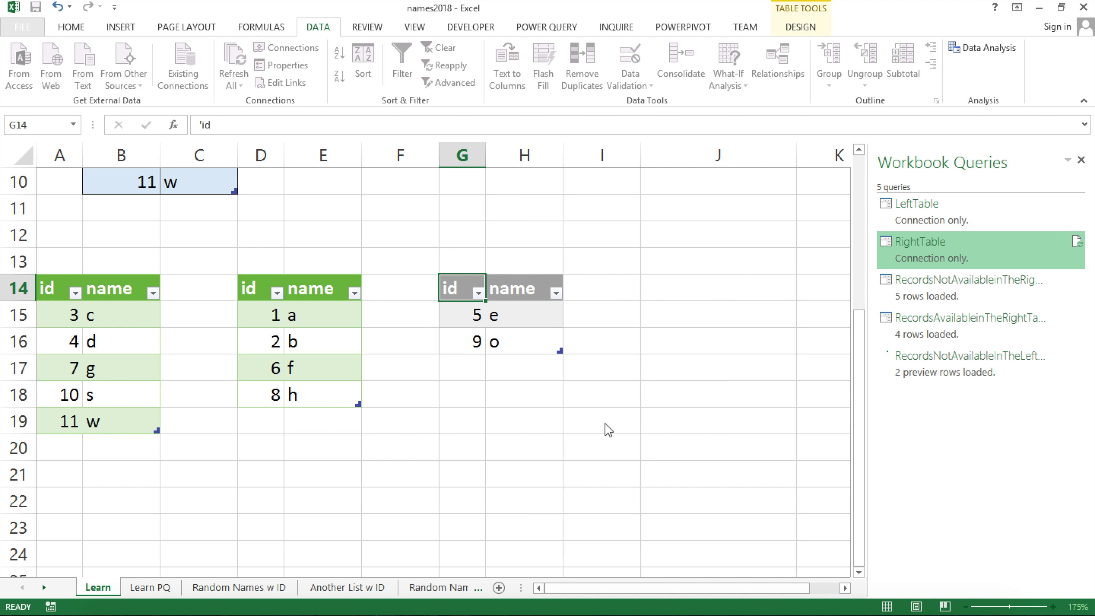
scroll(456, 315, up, 3)
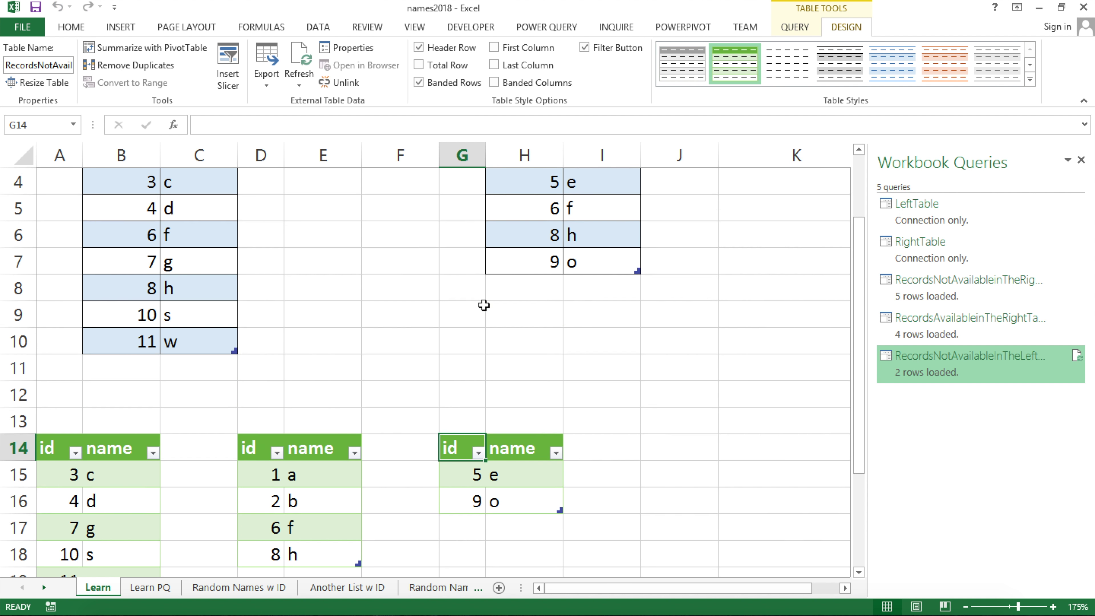
Step: Examine LeftTable and the three loaded result tables starting in row 14 to check how the records were split
scroll(564, 302, down, 1)
scroll(612, 241, up, 1)
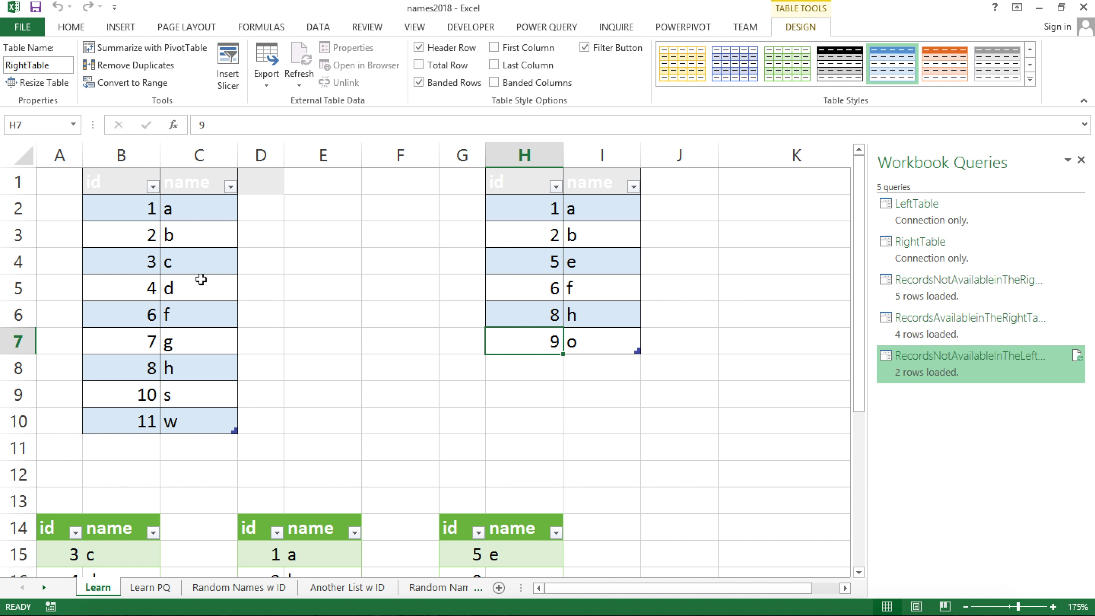
drag(137, 209, 221, 430)
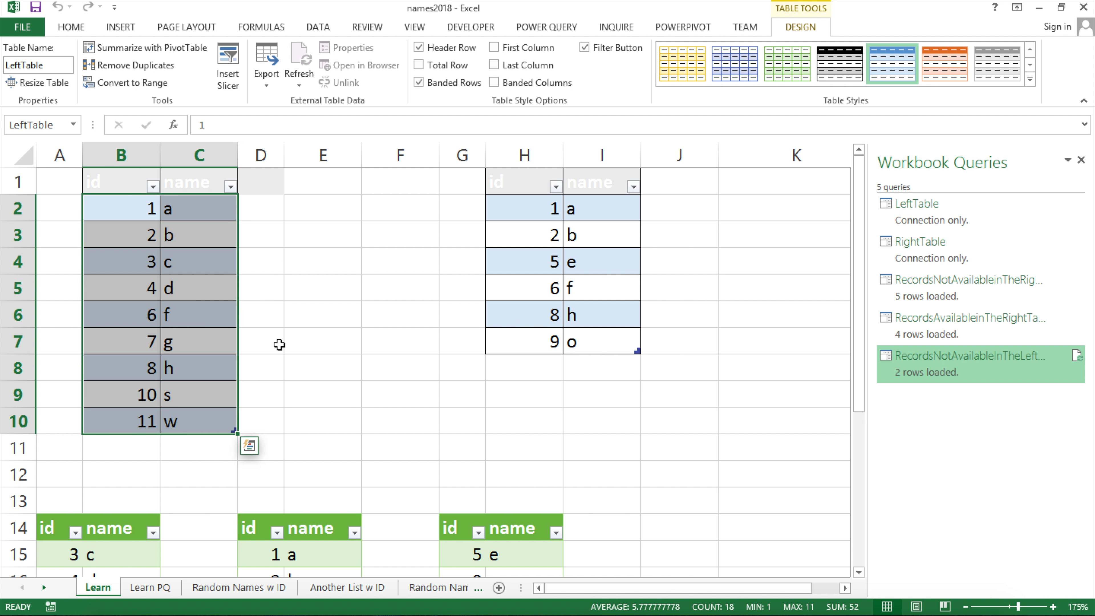
scroll(284, 341, down, 2)
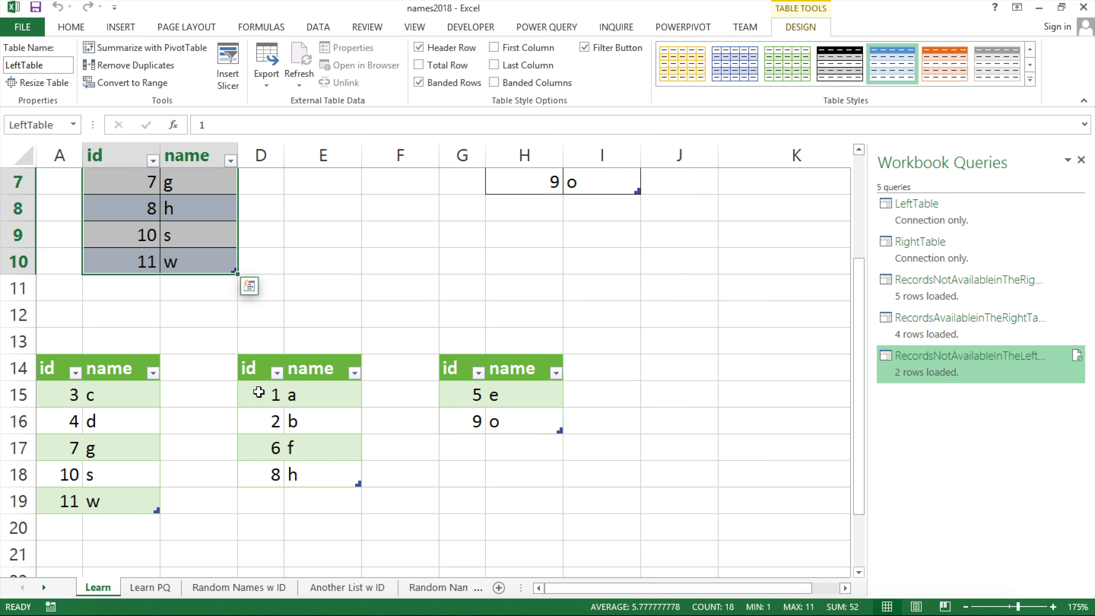
scroll(263, 393, up, 1)
scroll(266, 395, down, 1)
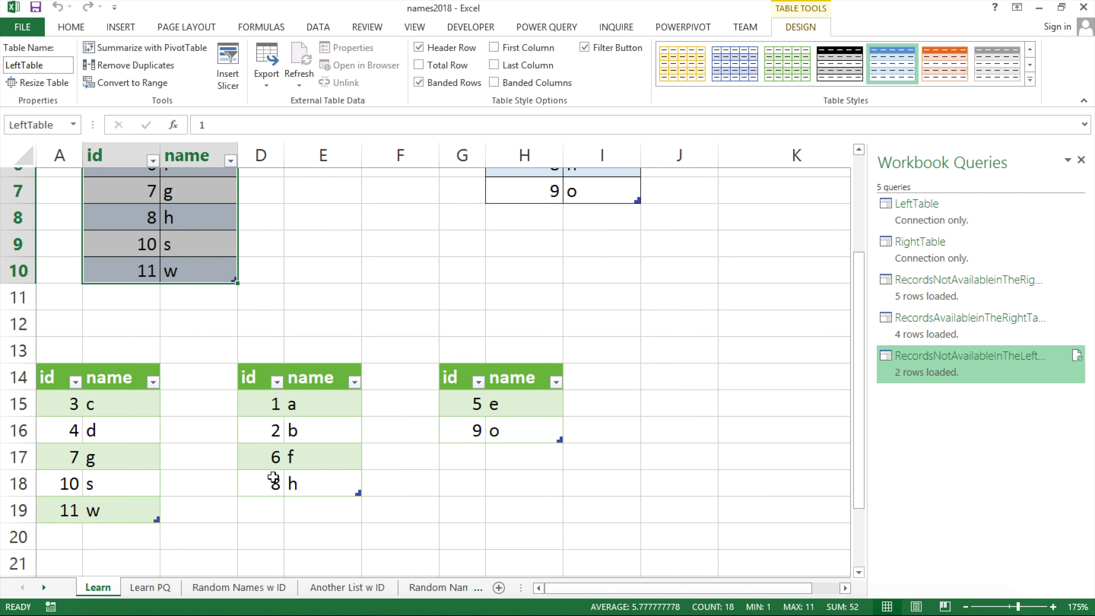
drag(268, 397, 328, 479)
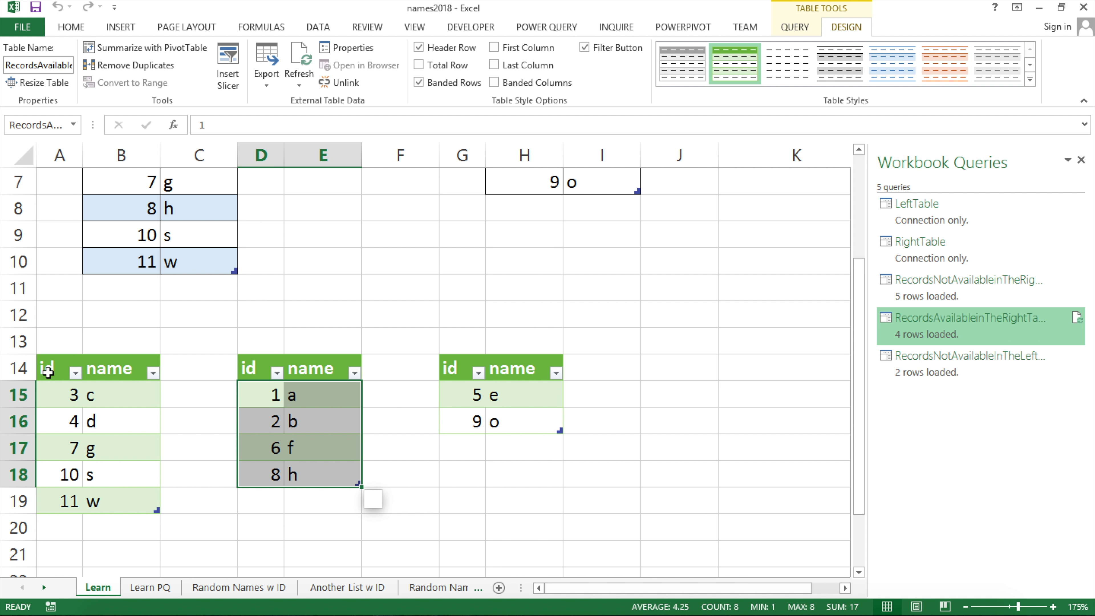
click(73, 379)
drag(72, 379, 111, 500)
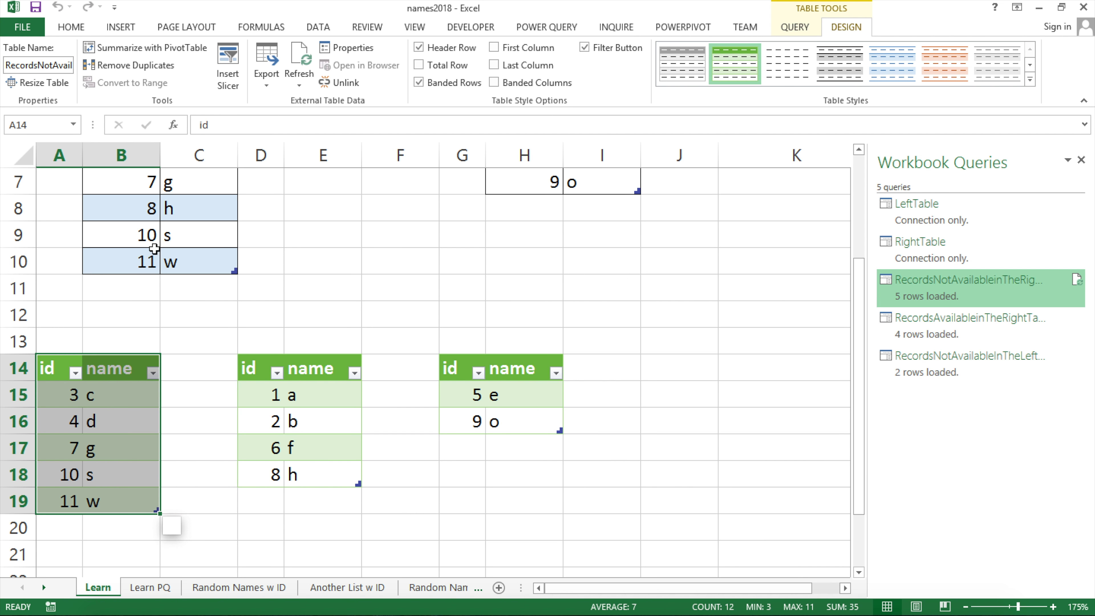
drag(462, 377, 539, 425)
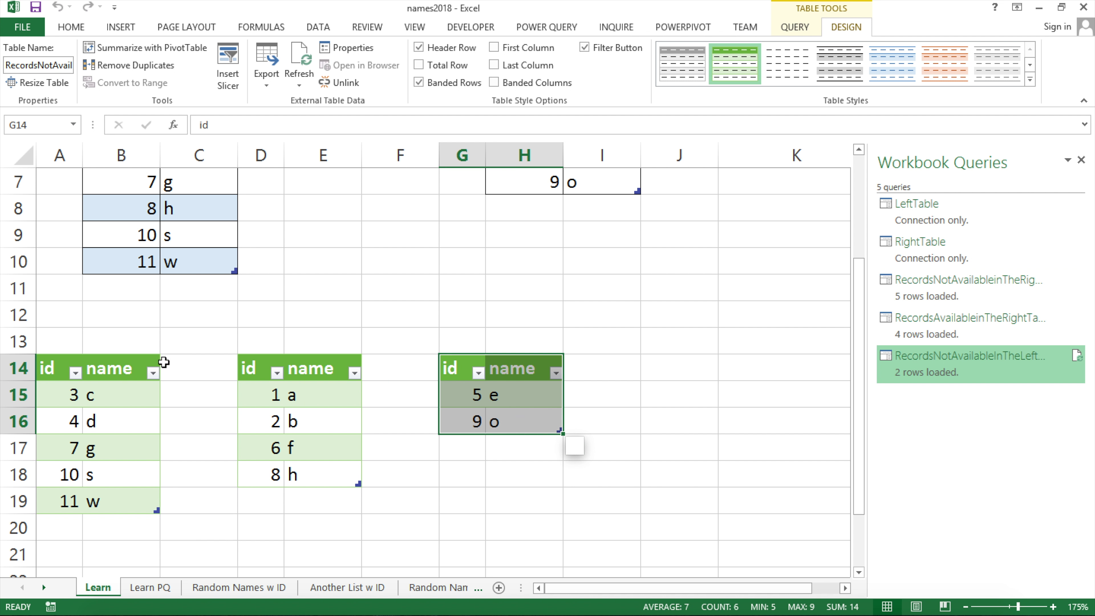
click(413, 374)
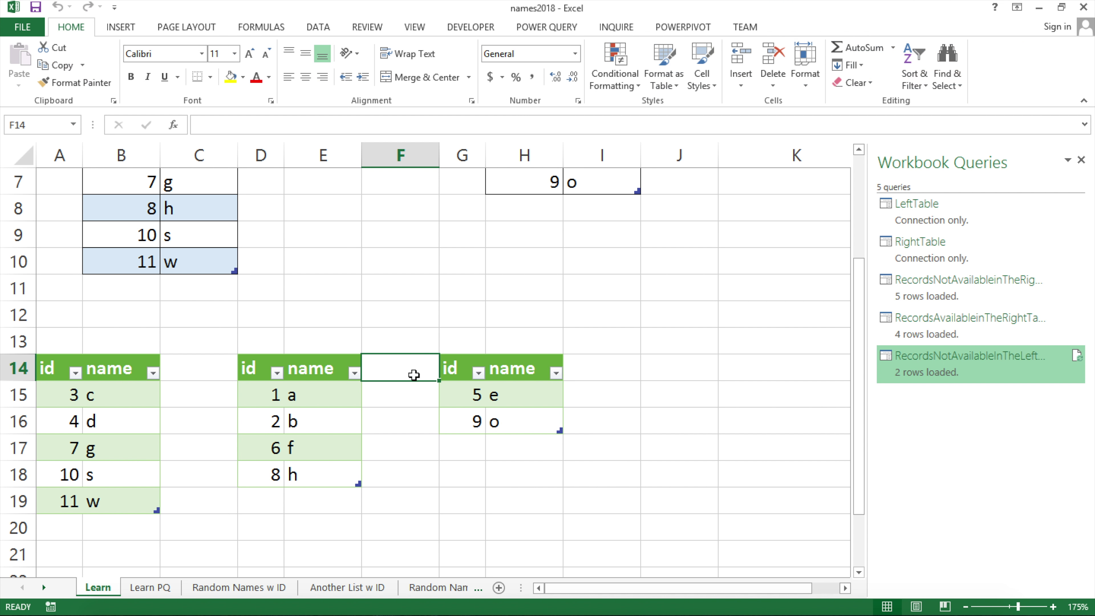
Step: Compare both source lists with the two missing-record tables and preview the RecordsNotAvailableinTheRightTable query
scroll(435, 359, up, 2)
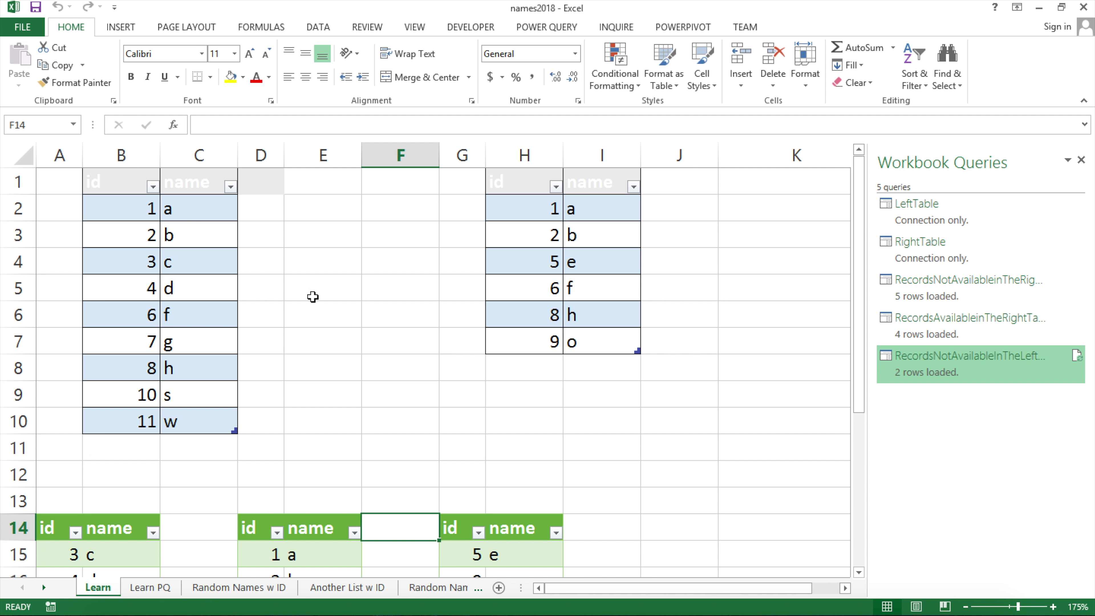
click(142, 201)
drag(175, 239, 208, 403)
drag(541, 206, 616, 340)
scroll(576, 321, down, 2)
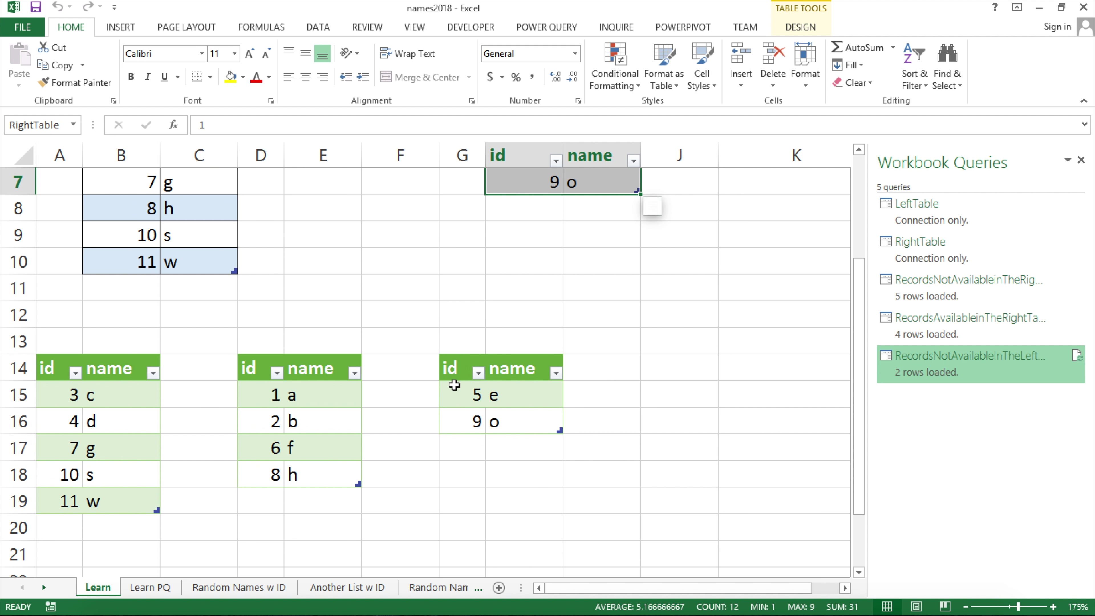
click(458, 394)
drag(457, 393, 517, 421)
drag(80, 394, 135, 506)
click(121, 395)
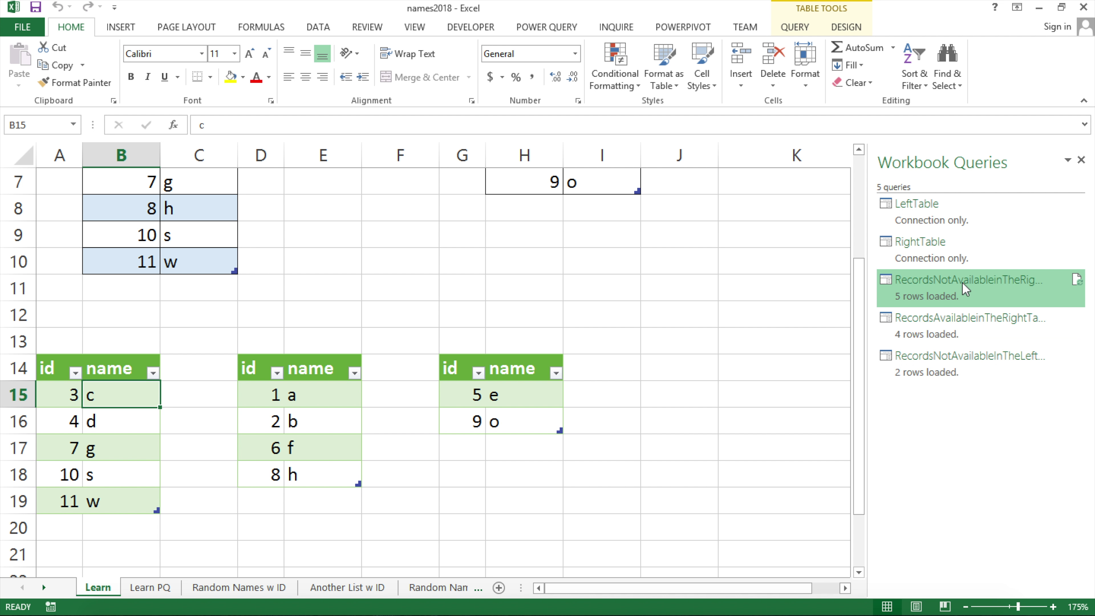
mouse_move(923, 290)
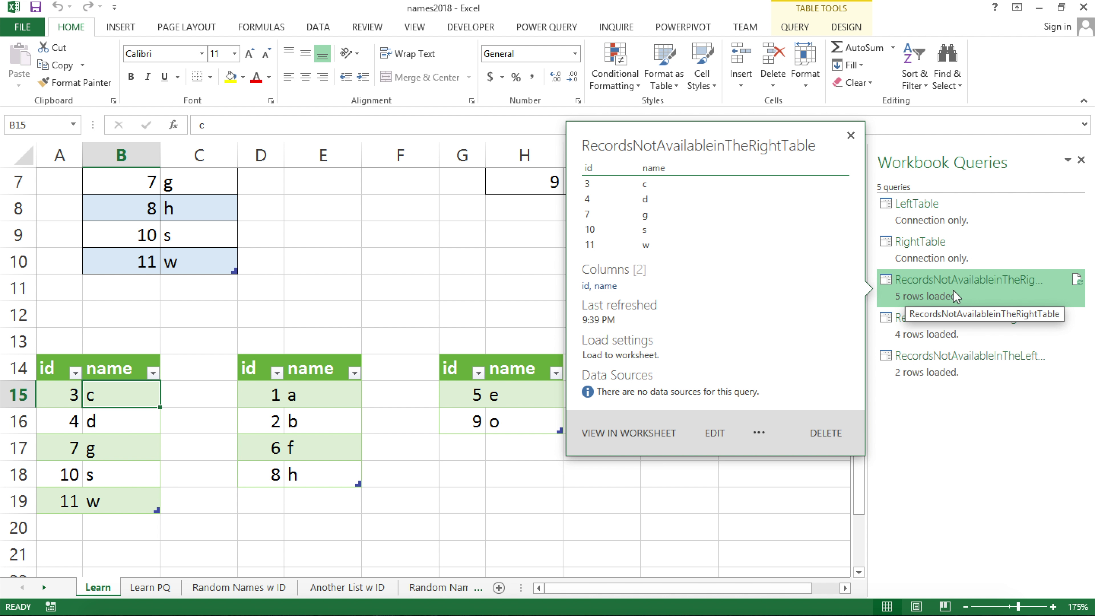
drag(51, 369, 130, 502)
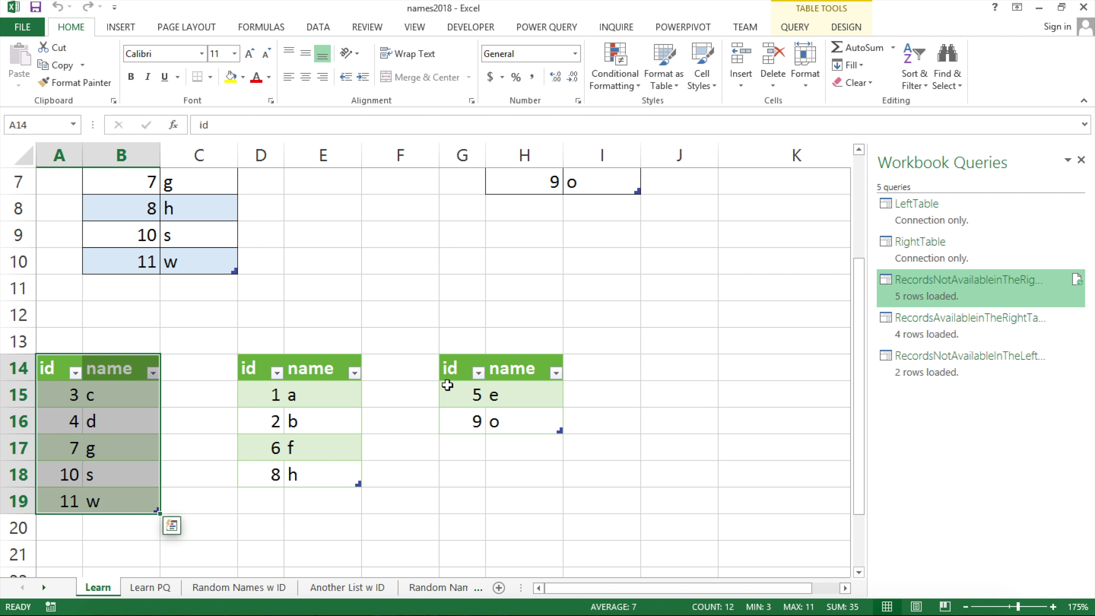
Step: Append RecordsNotAvailableInTheLeftTable to RecordsNotAvailableinTheRightTable as a new query
right_click(936, 286)
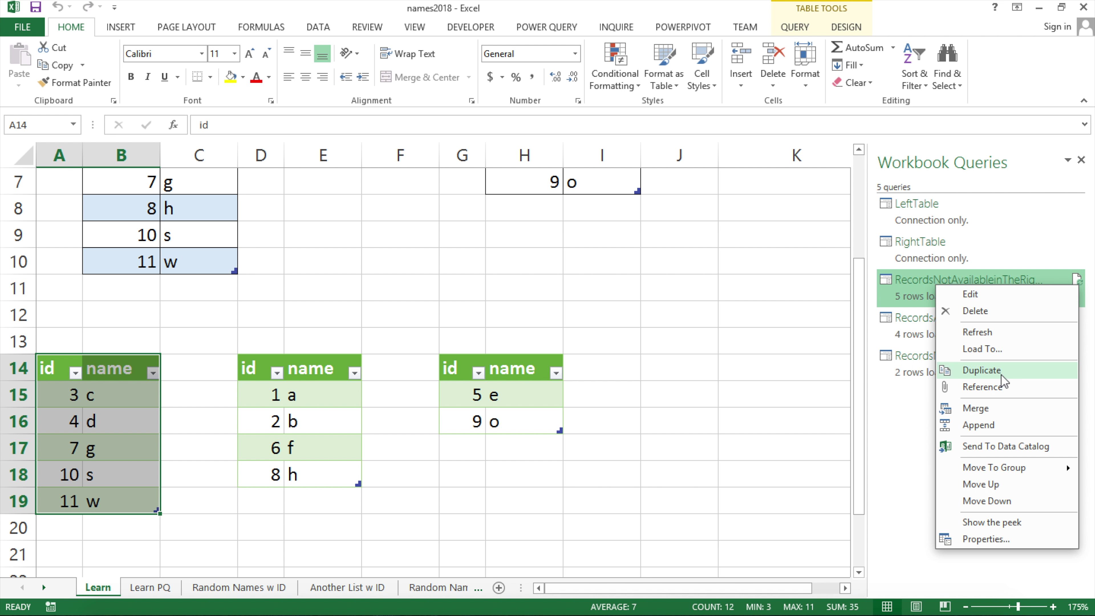
click(986, 427)
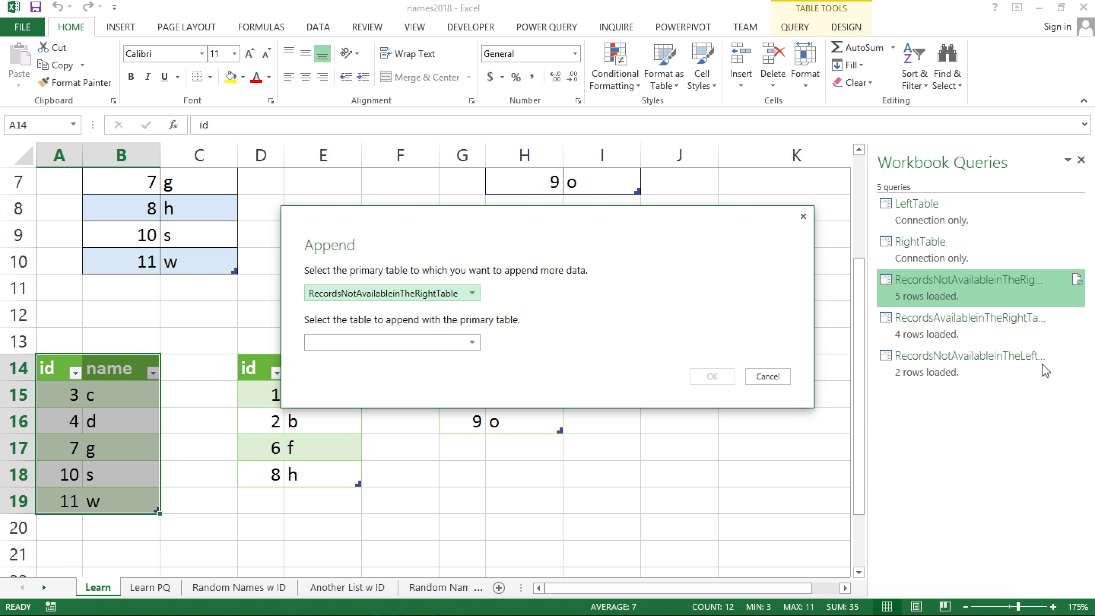
click(361, 343)
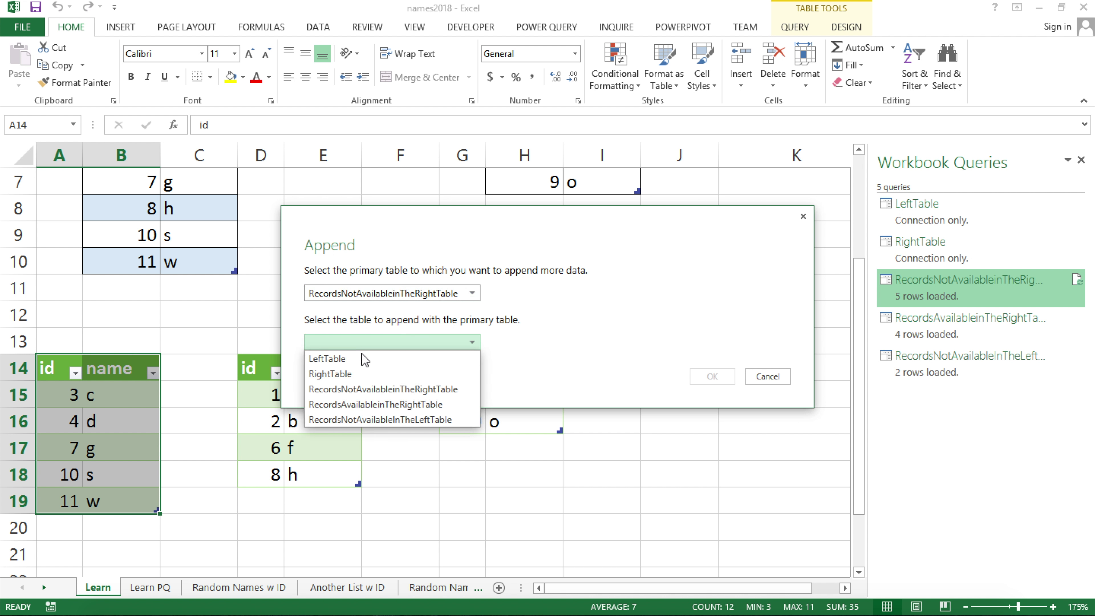
click(371, 417)
click(714, 374)
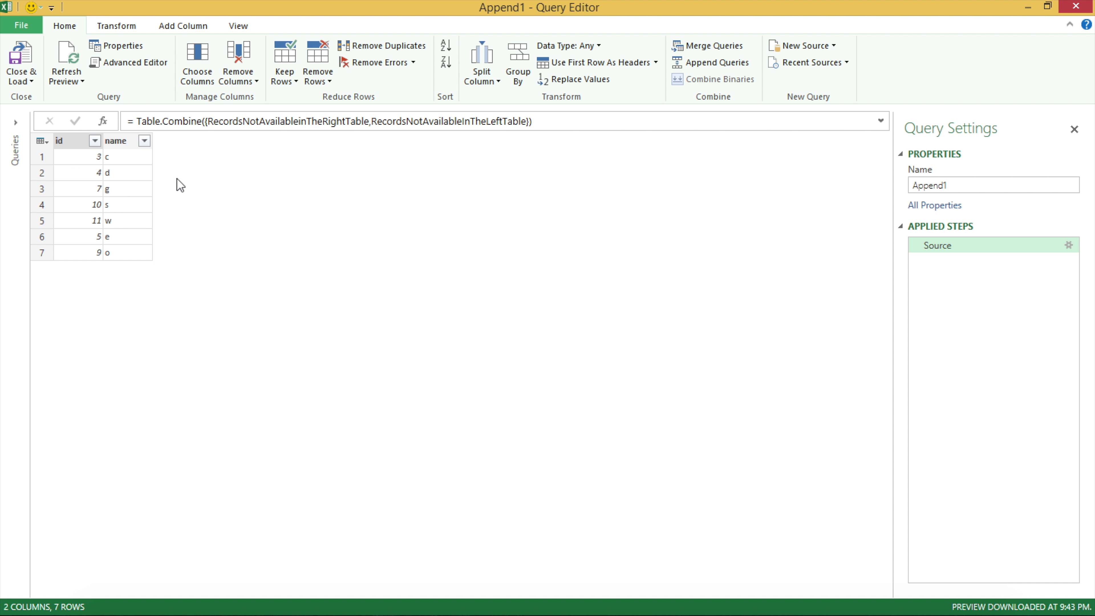
Step: Rename the appended query as RecordsNotAvailableInBothTables
click(31, 80)
click(968, 184)
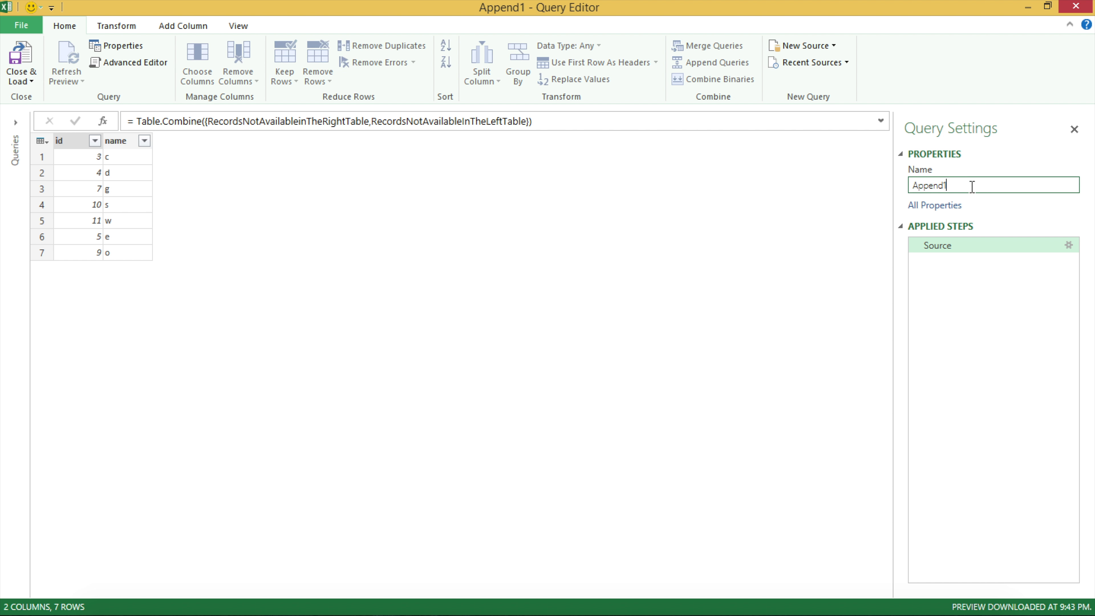
text(RecordsNotAvailableInBothTables)
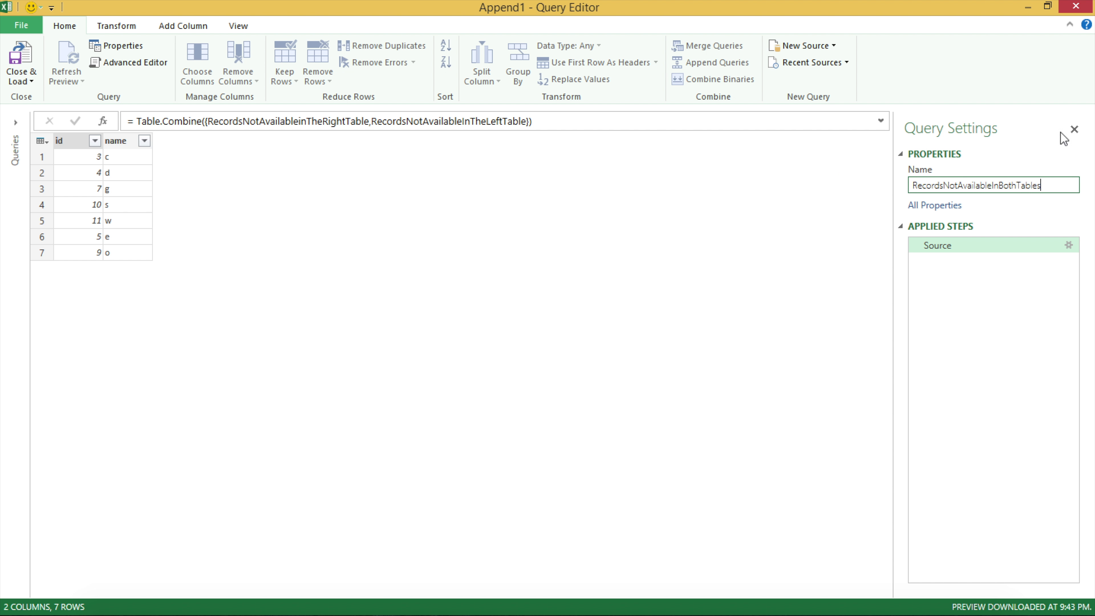
click(29, 81)
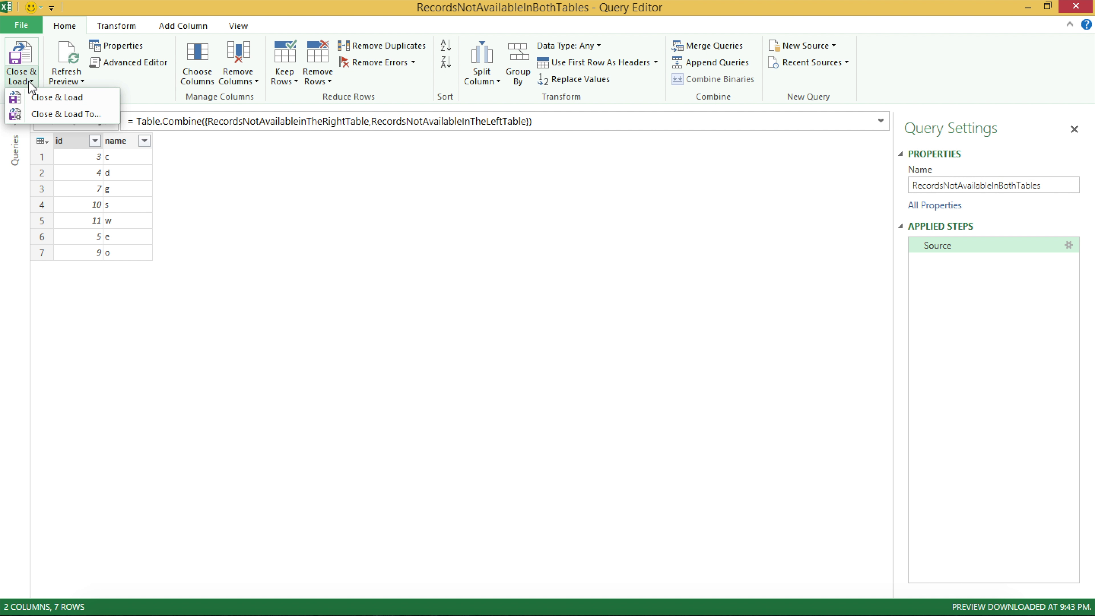
Step: Replace "Available" with "Matching" in the query name so it reads RecordsNotMatchingInBothTables
click(988, 186)
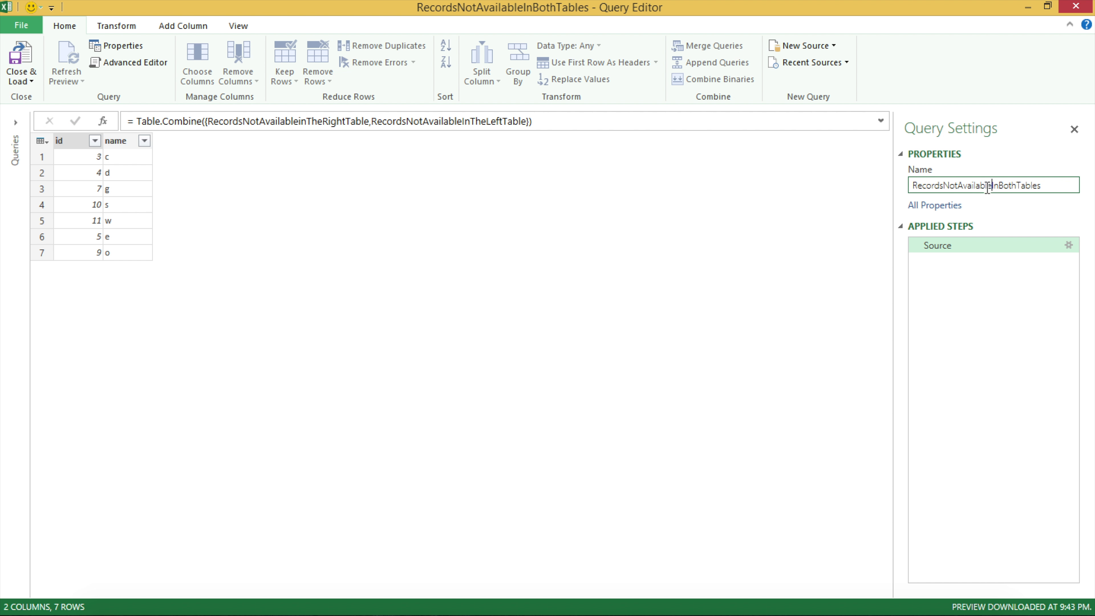
drag(960, 185, 991, 186)
text(Matching)
key(Return)
Step: Close the query editor and load the appended query as a table into the existing worksheet at cell J14
click(37, 85)
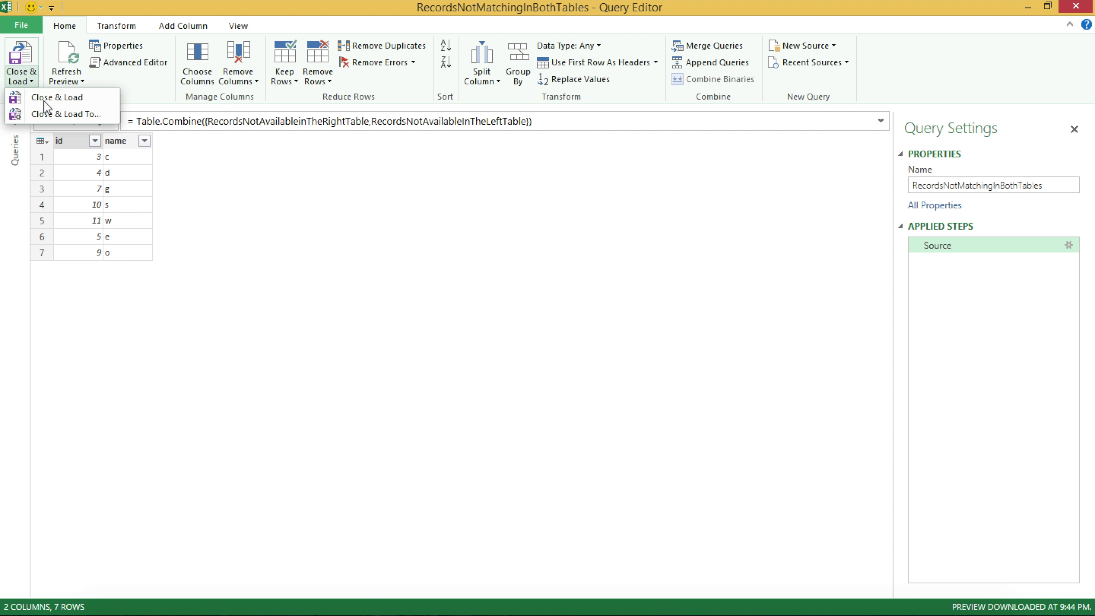
click(58, 112)
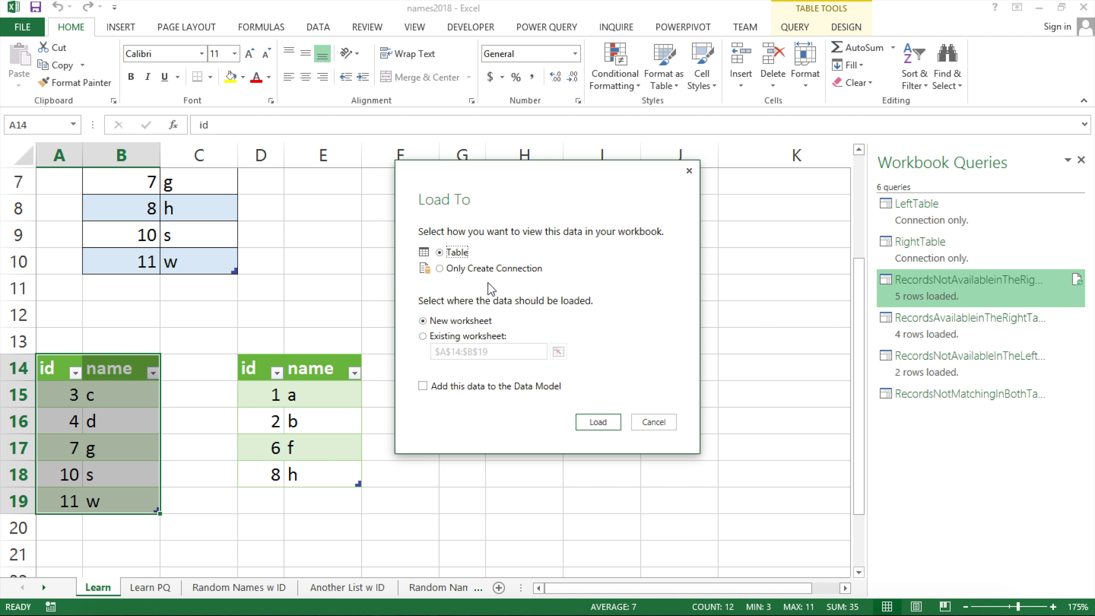
click(463, 336)
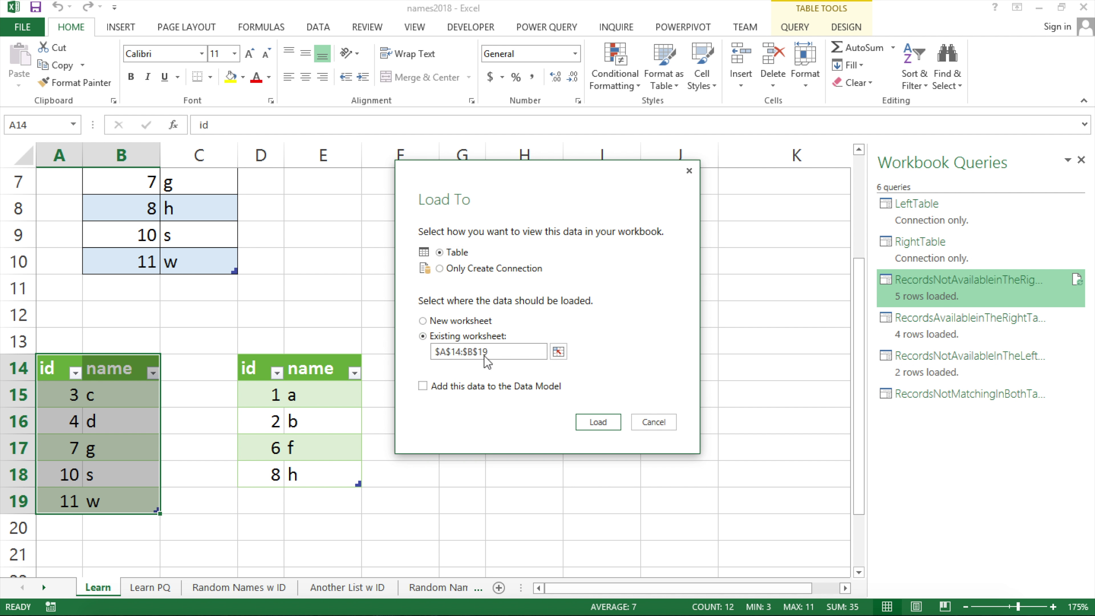
key(BackSpace)
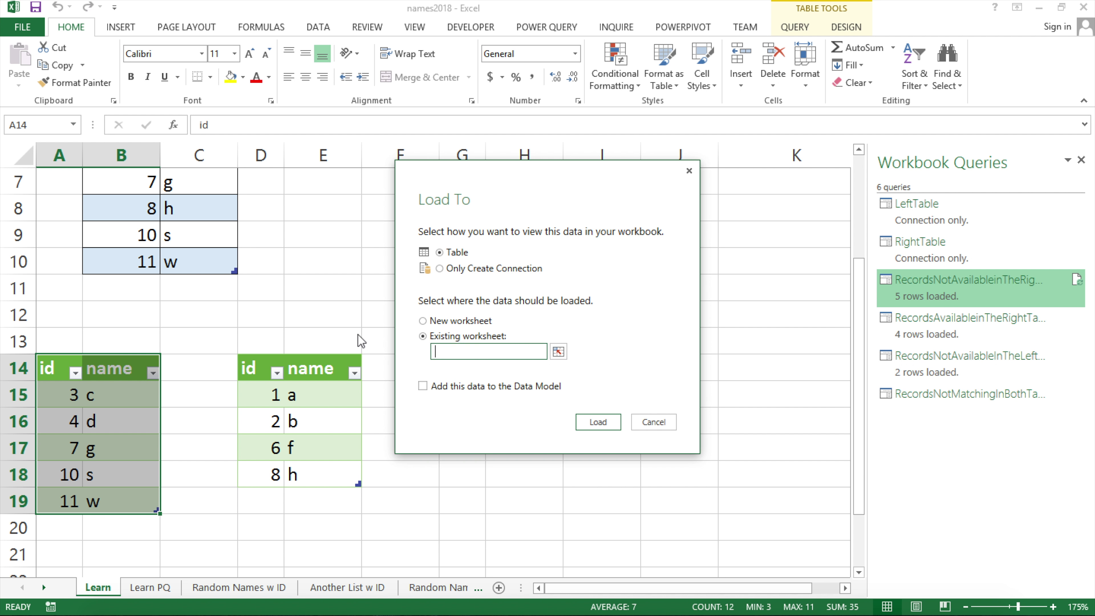
drag(568, 183, 381, 183)
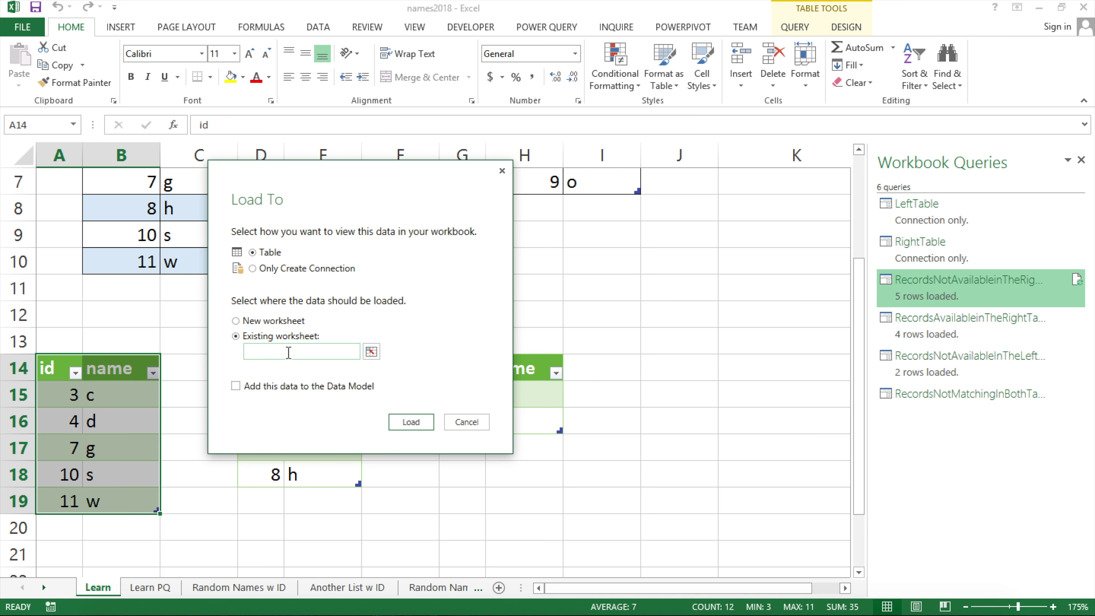
click(373, 352)
drag(693, 369, 516, 441)
click(672, 373)
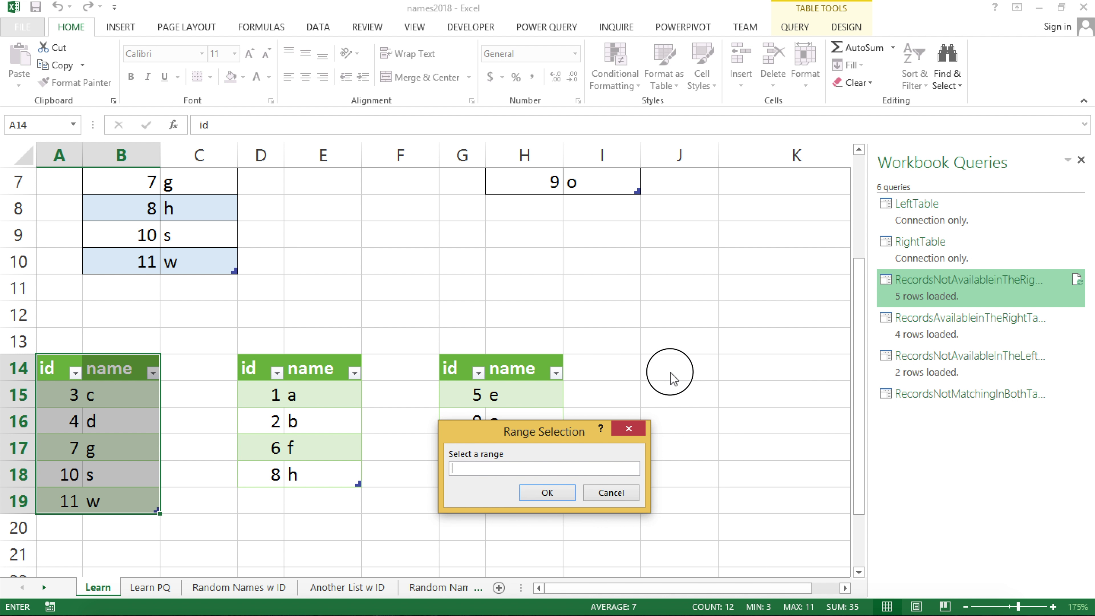
click(551, 492)
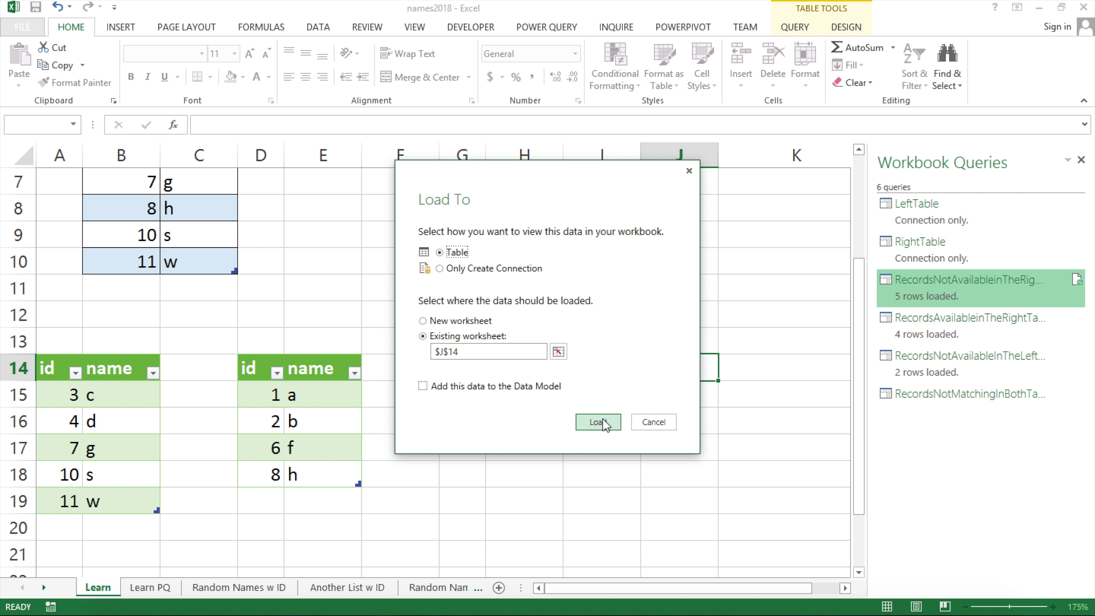
click(602, 421)
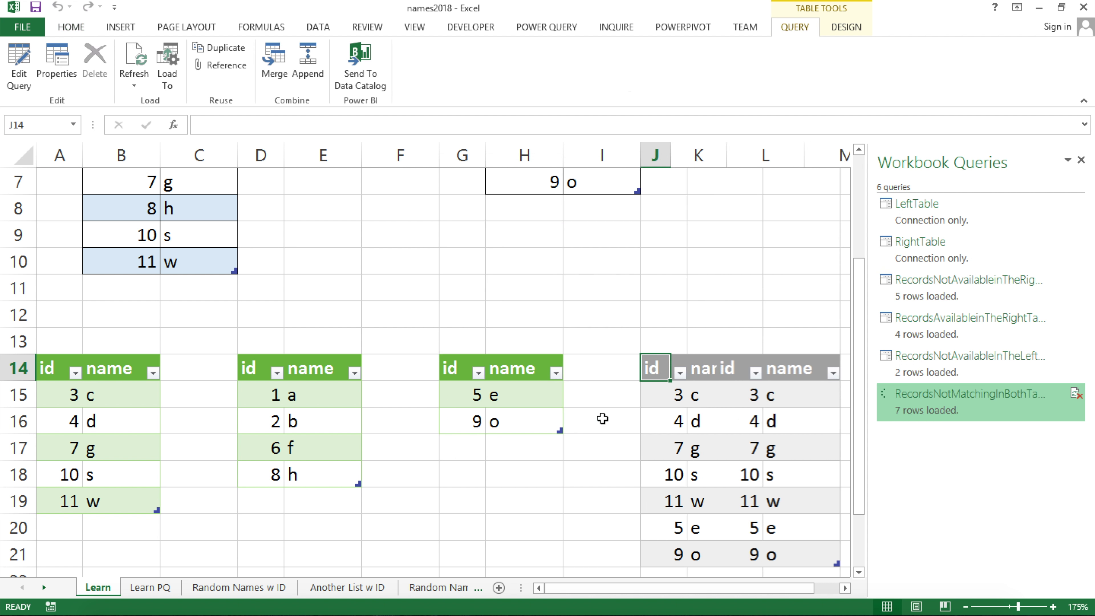
Step: Review the combined table of non-matching records and the blank rows beneath the two source lists
scroll(660, 404, down, 2)
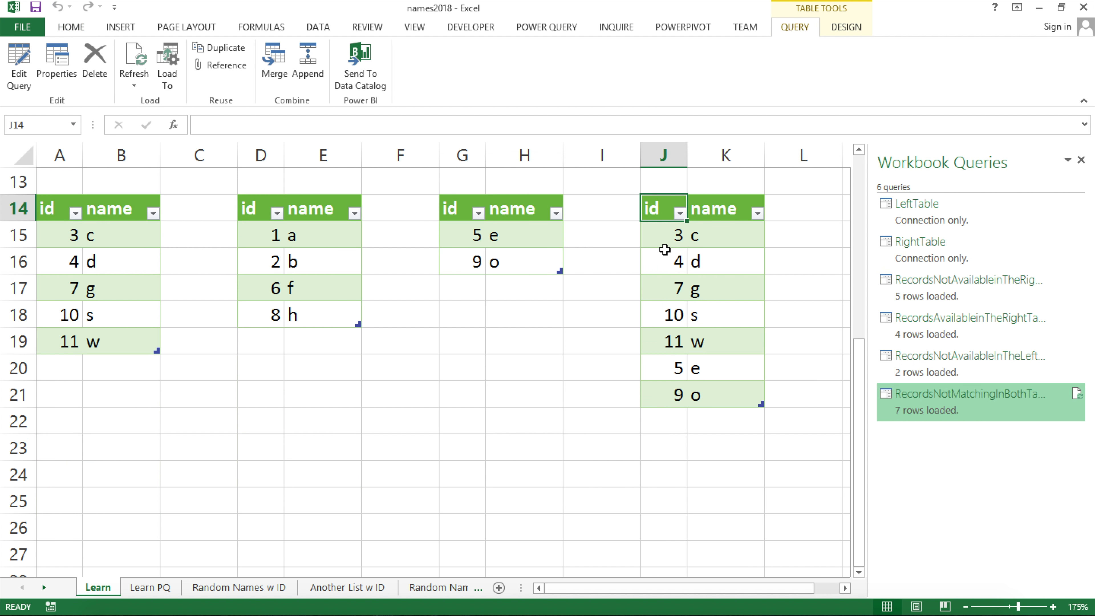
scroll(717, 322, up, 1)
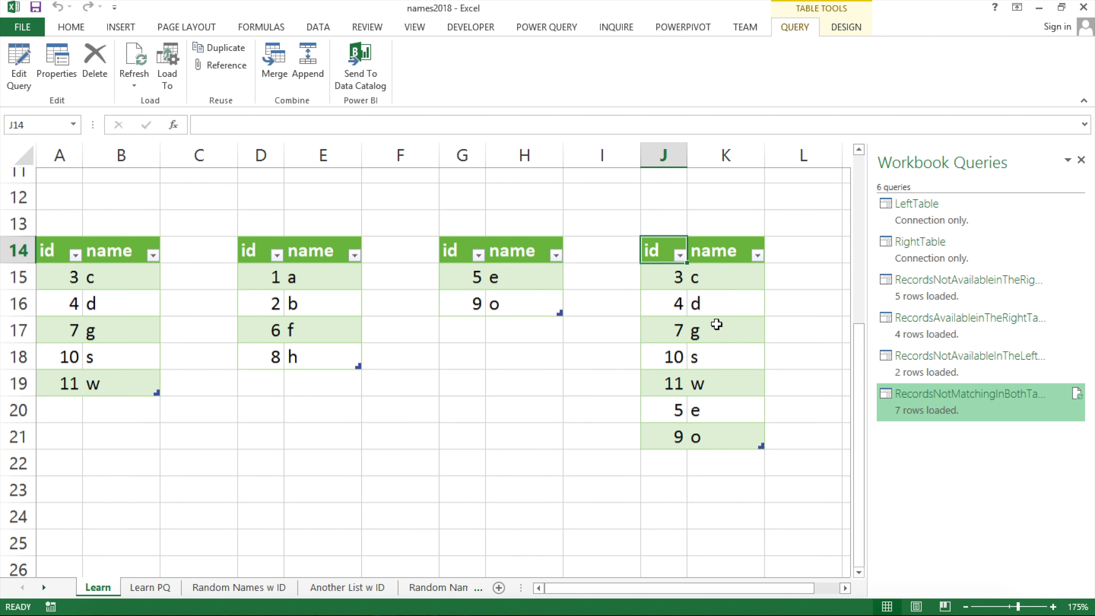
scroll(716, 326, up, 4)
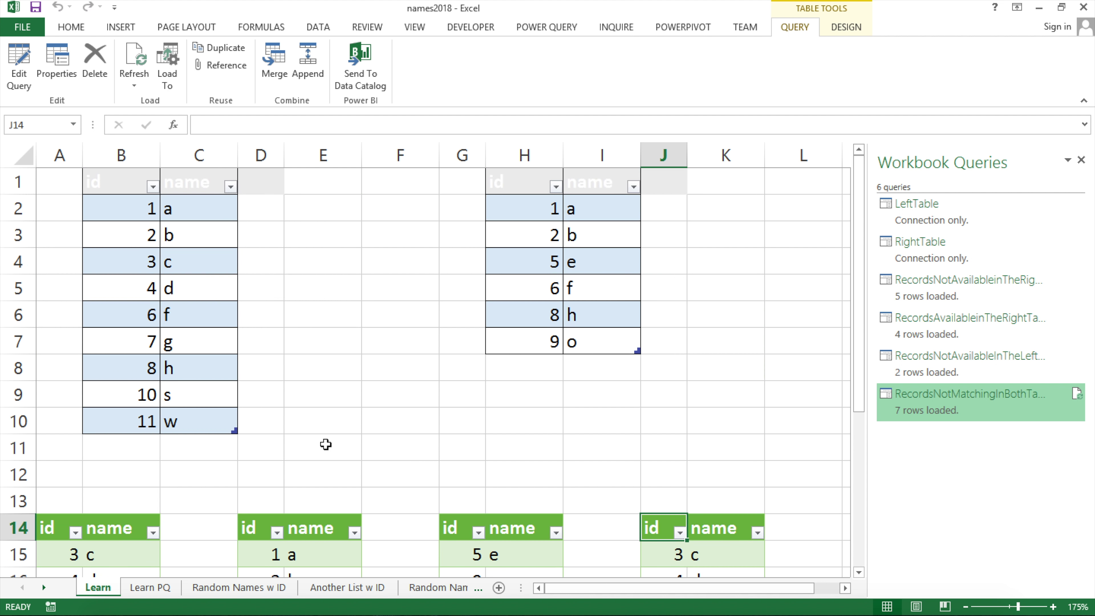
drag(98, 447, 189, 473)
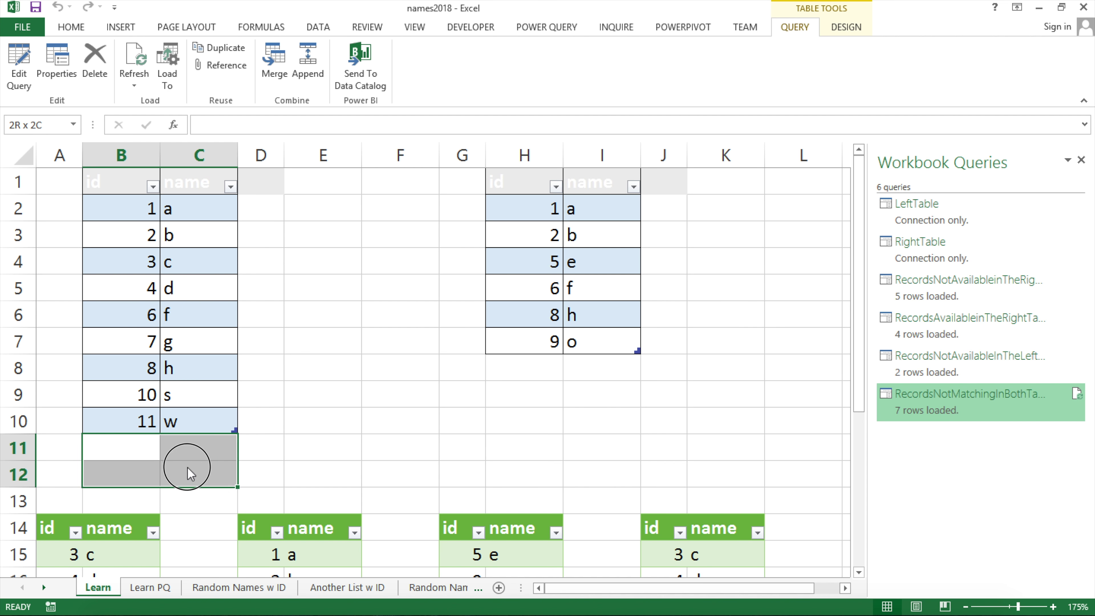
drag(513, 365, 577, 391)
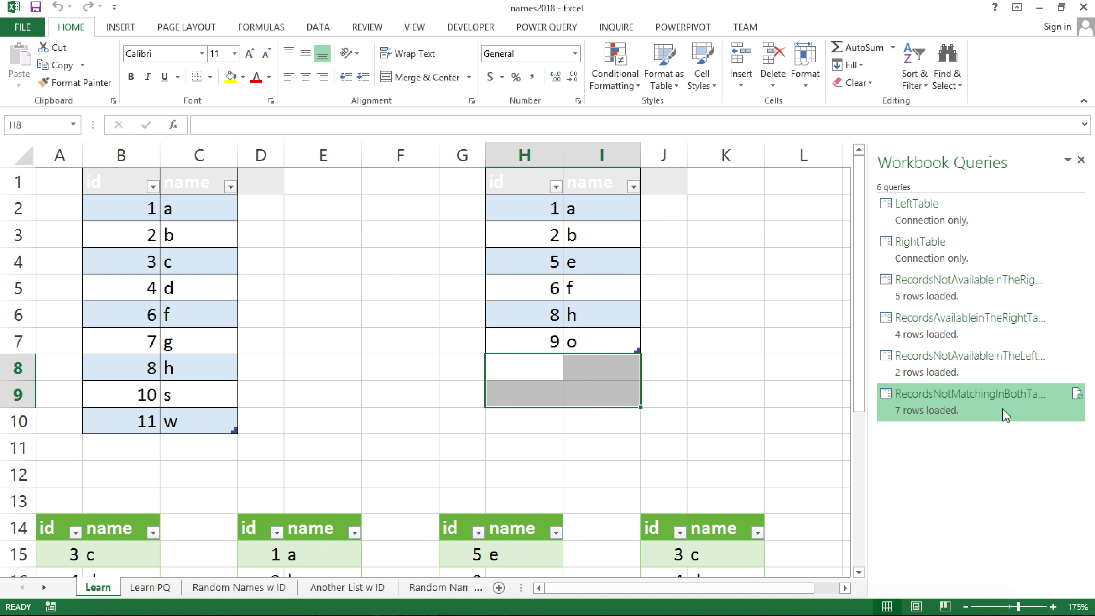
scroll(103, 383, down, 2)
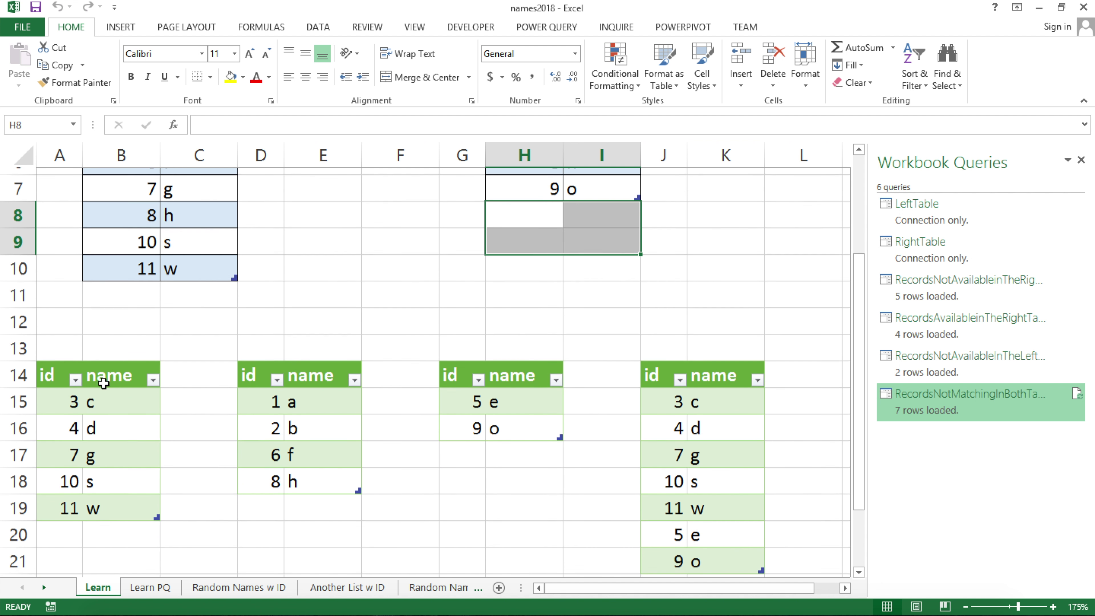
Step: Review the four result tables on the Learn sheet against the two source lists above them
scroll(673, 421, down, 1)
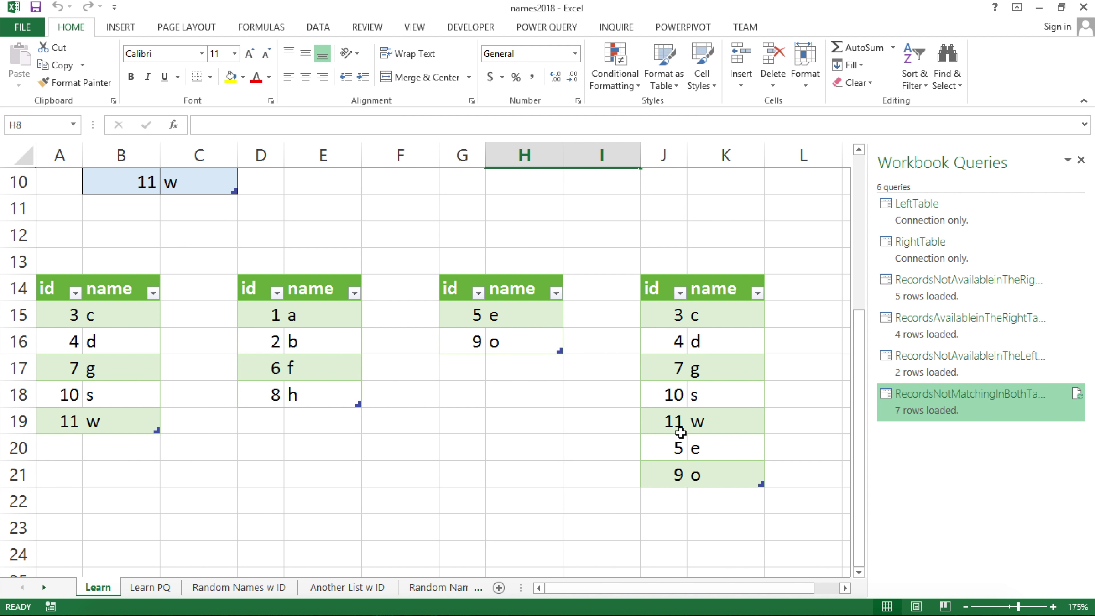
scroll(681, 432, down, 1)
scroll(676, 386, up, 3)
scroll(676, 389, up, 2)
click(400, 314)
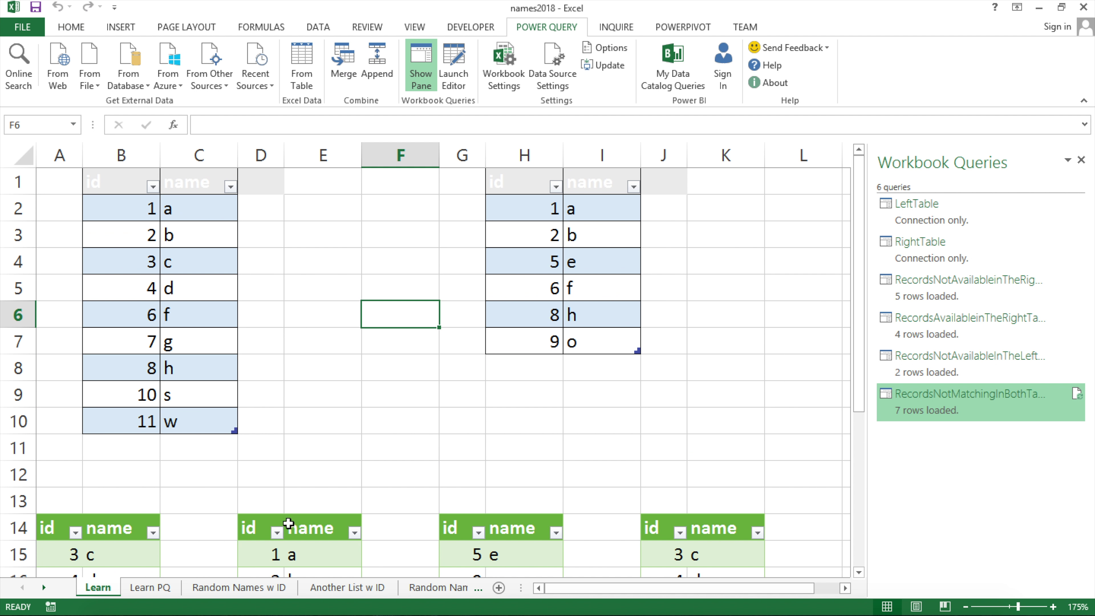
Step: Convert the list on the Random Names w ID sheet into a table with headers and name it FirstAccounts
click(239, 588)
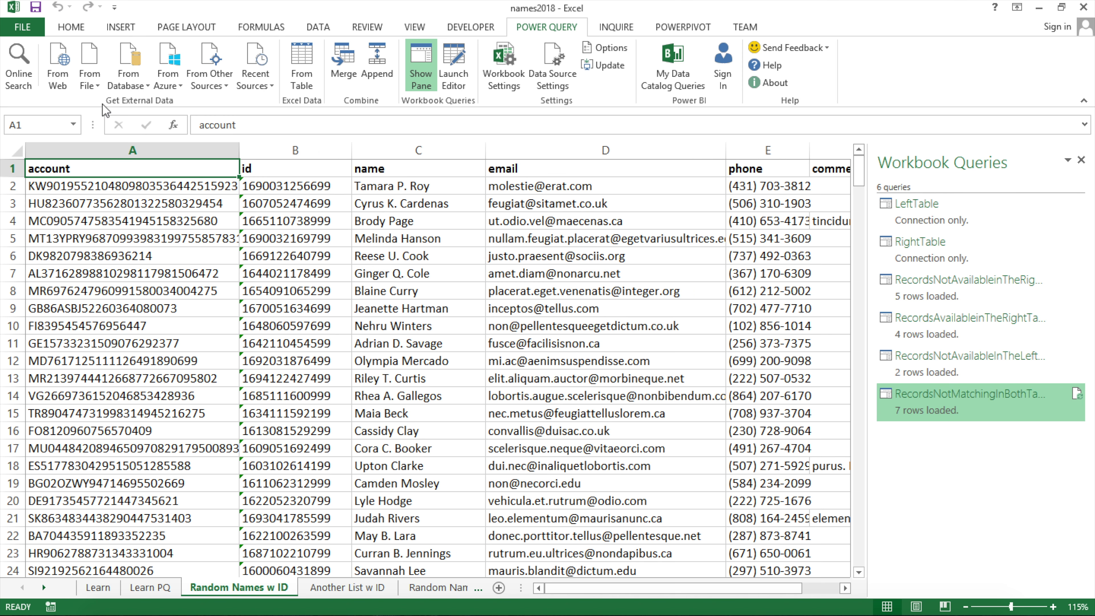
click(121, 29)
click(133, 56)
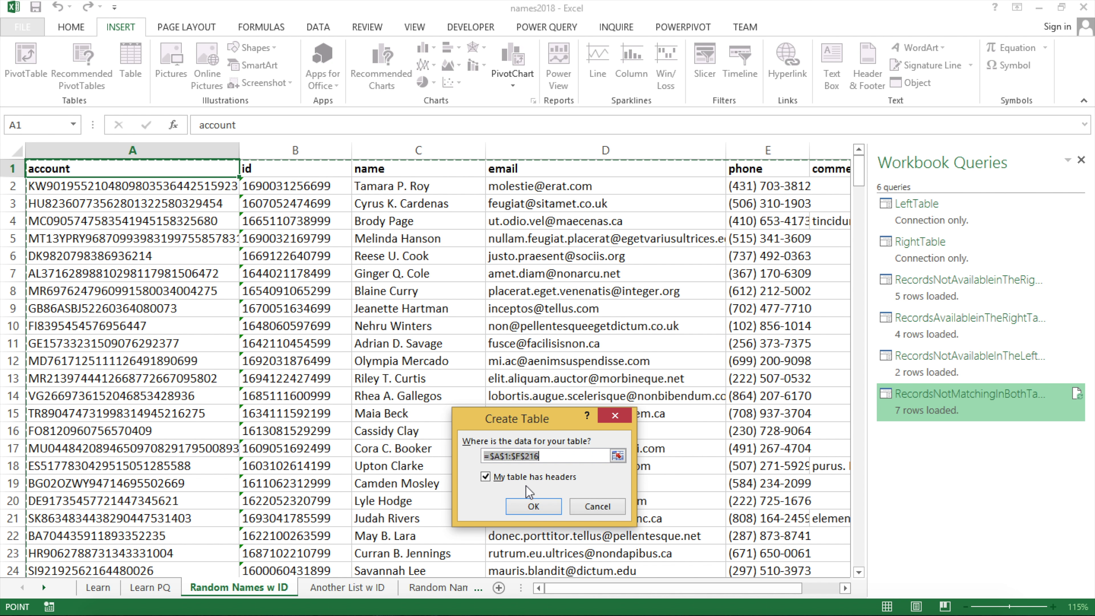
click(539, 505)
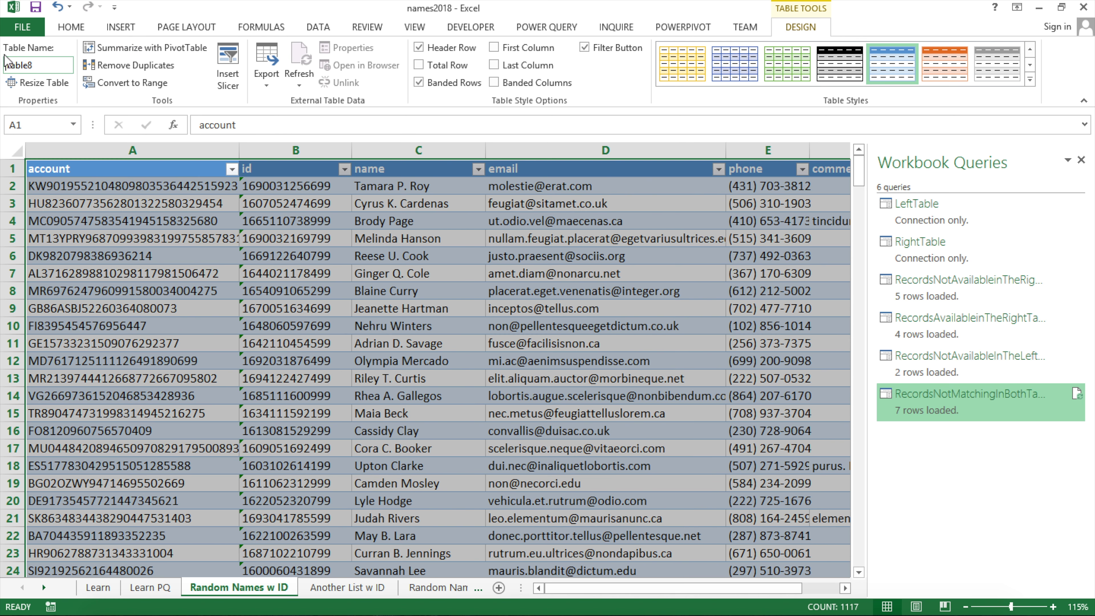
click(35, 65)
text(FirstAccounts)
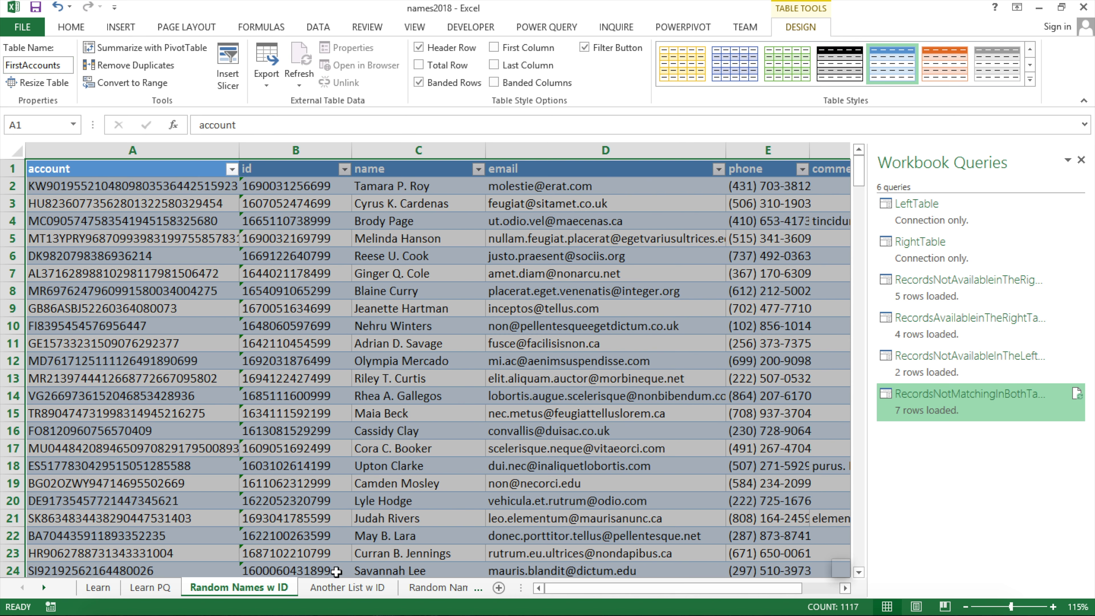
Step: Convert the list on the Another List w ID sheet into a table with headers and name it SecondAccounts
click(338, 590)
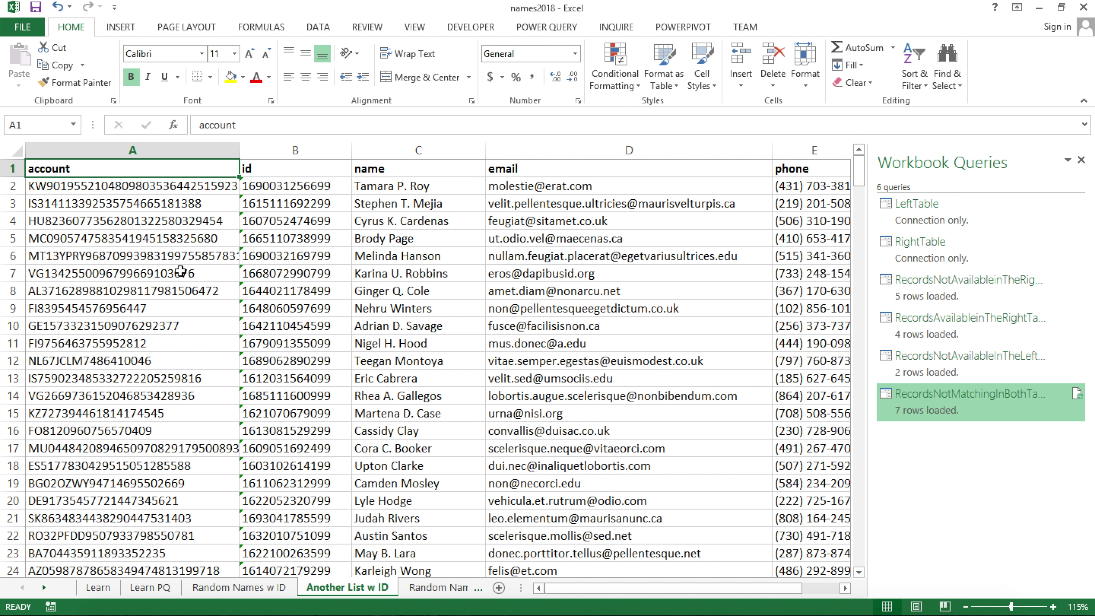
click(121, 27)
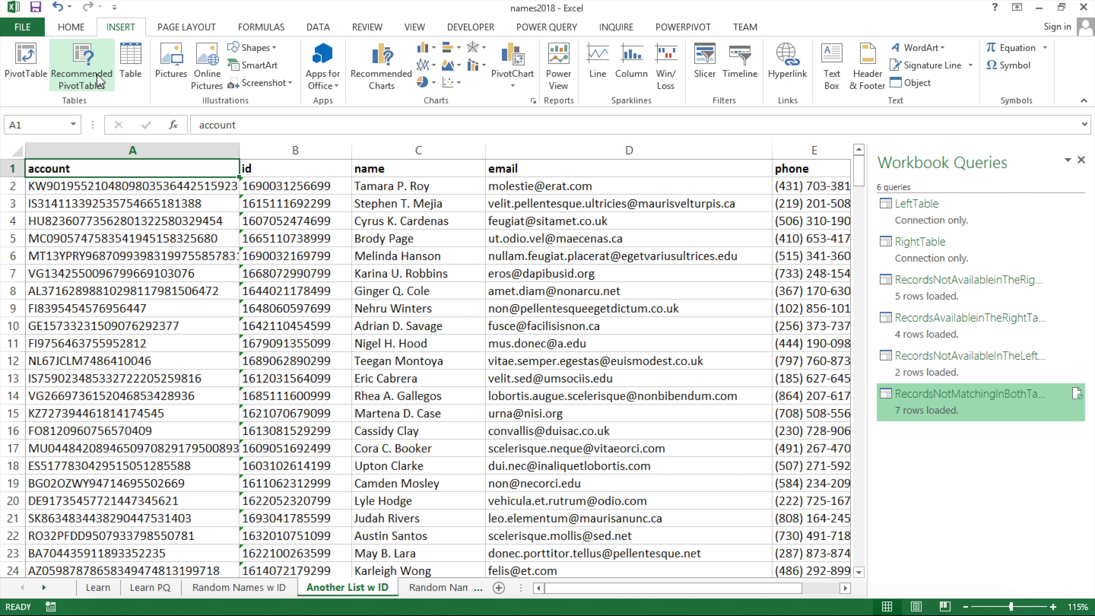
click(122, 59)
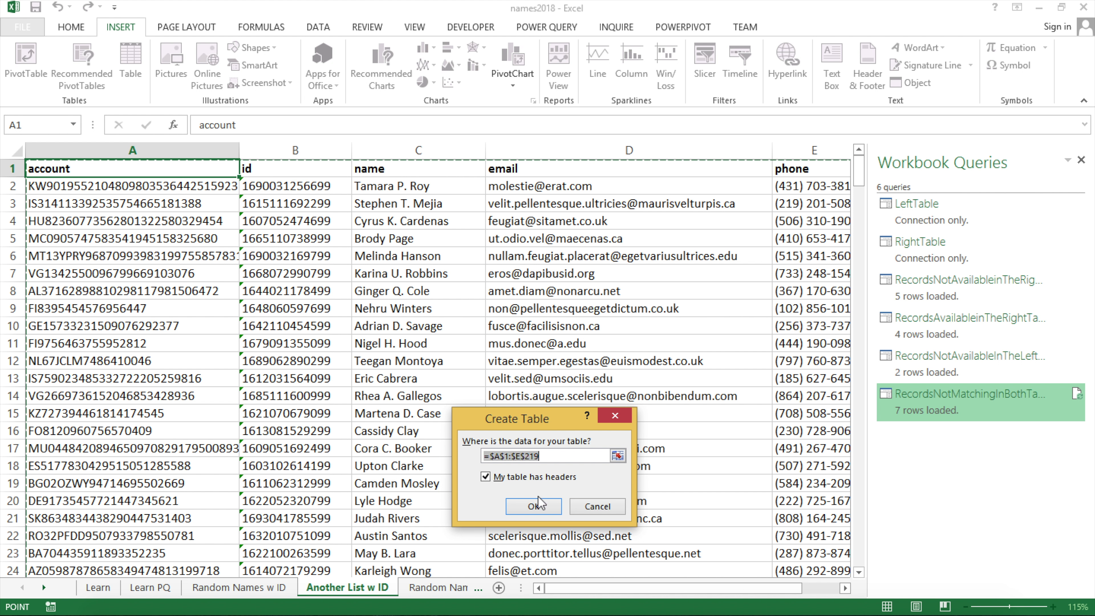
click(538, 508)
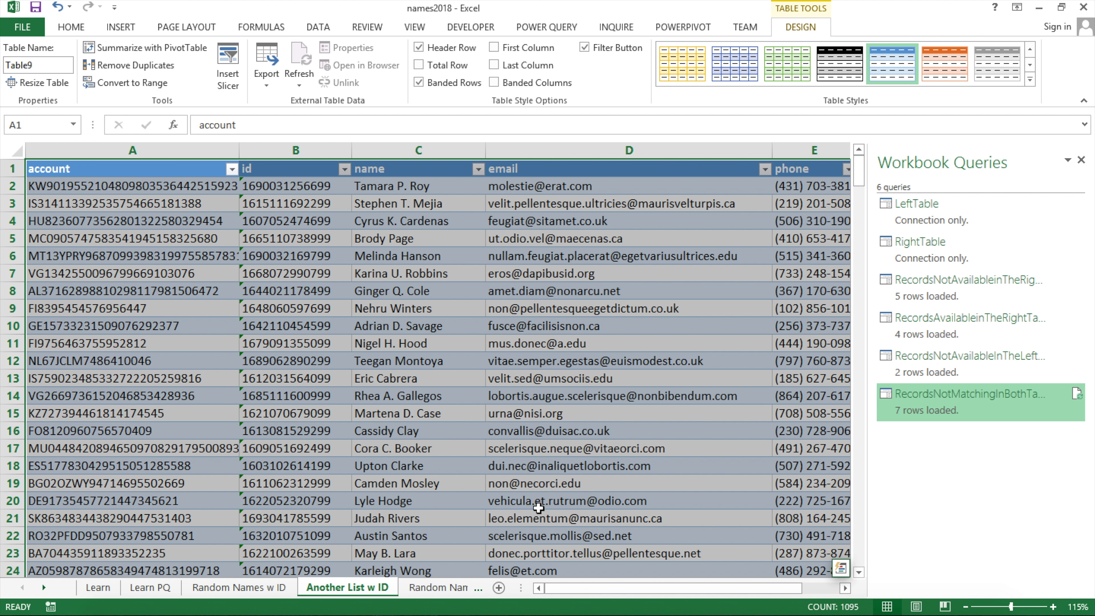
click(36, 65)
text(Second)
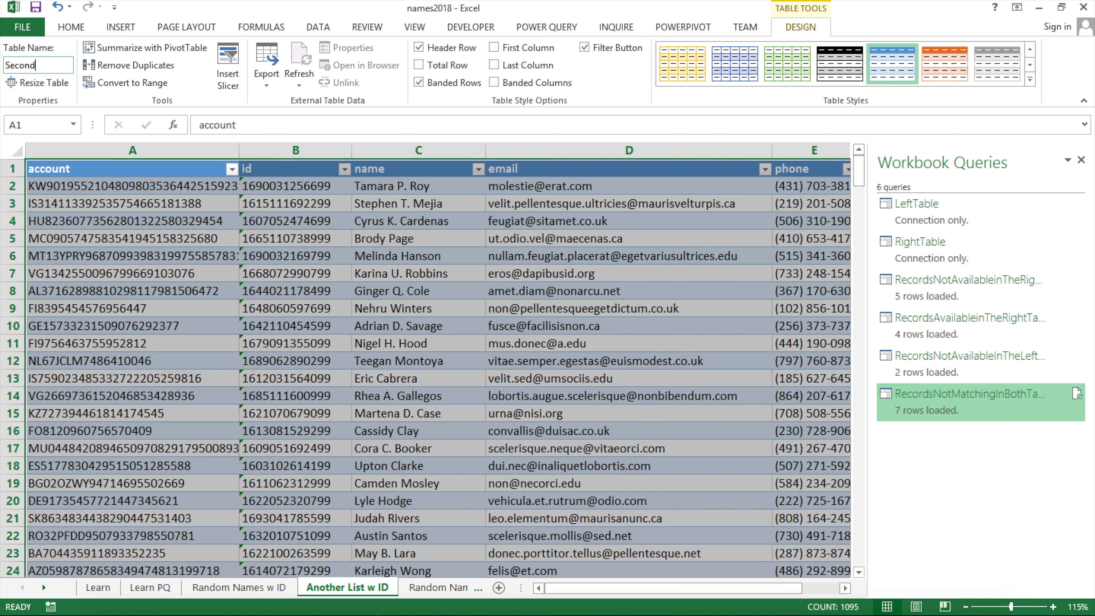
text(Accounts)
key(Return)
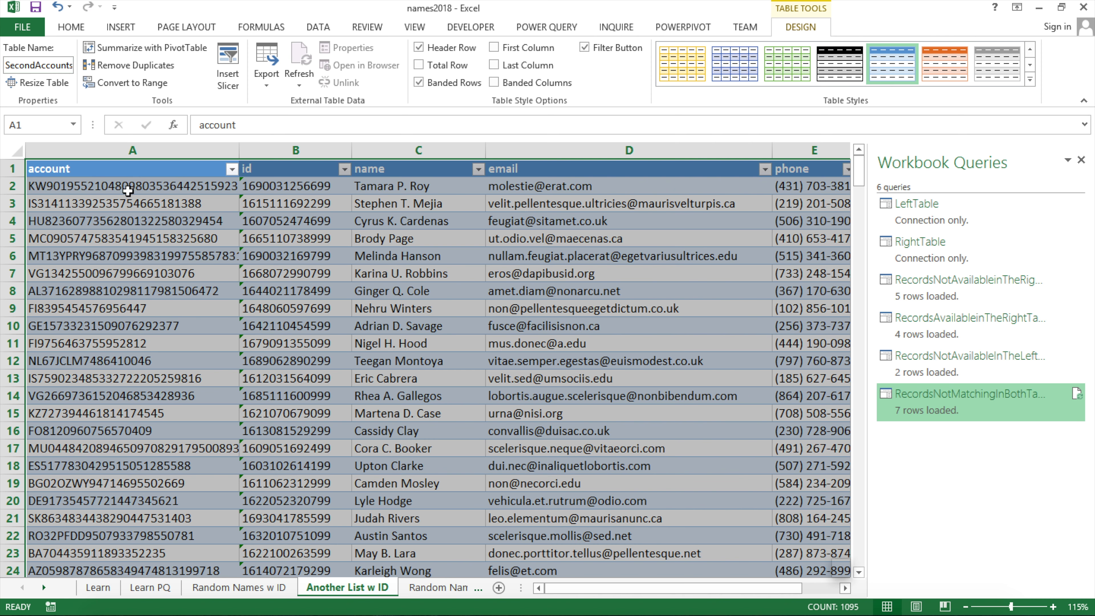
click(128, 190)
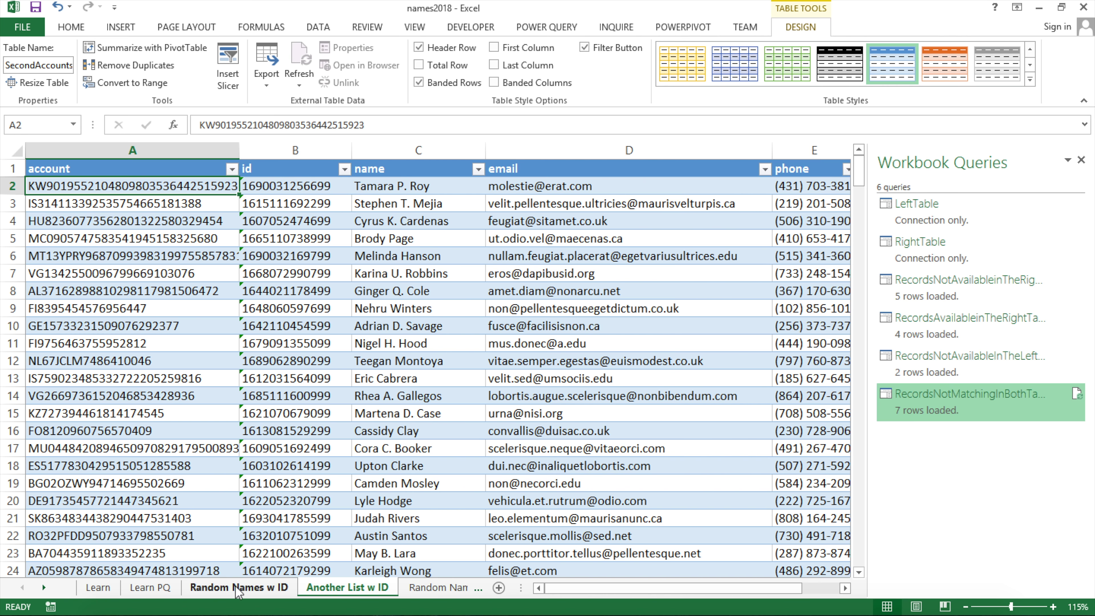
Step: Create a Power Query query from the FirstAccounts table and load it as a connection only
click(257, 590)
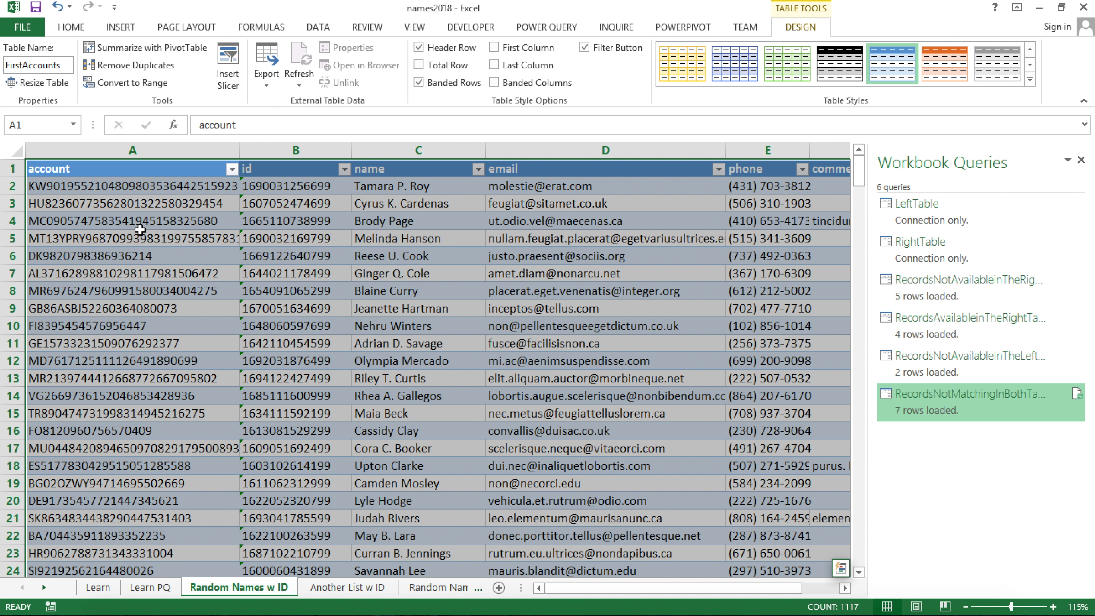
click(139, 169)
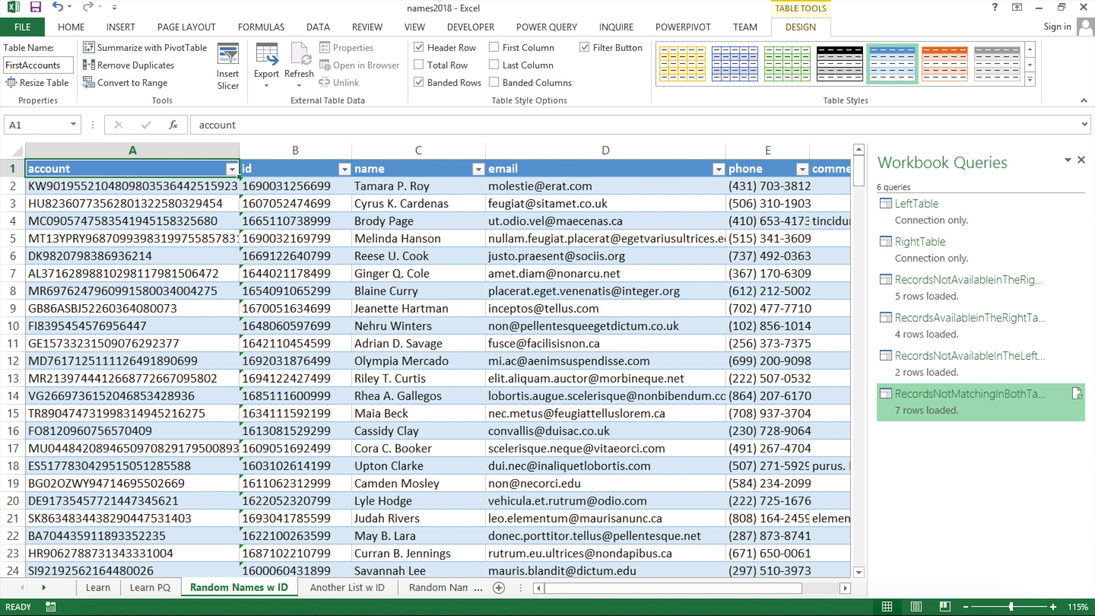
click(547, 27)
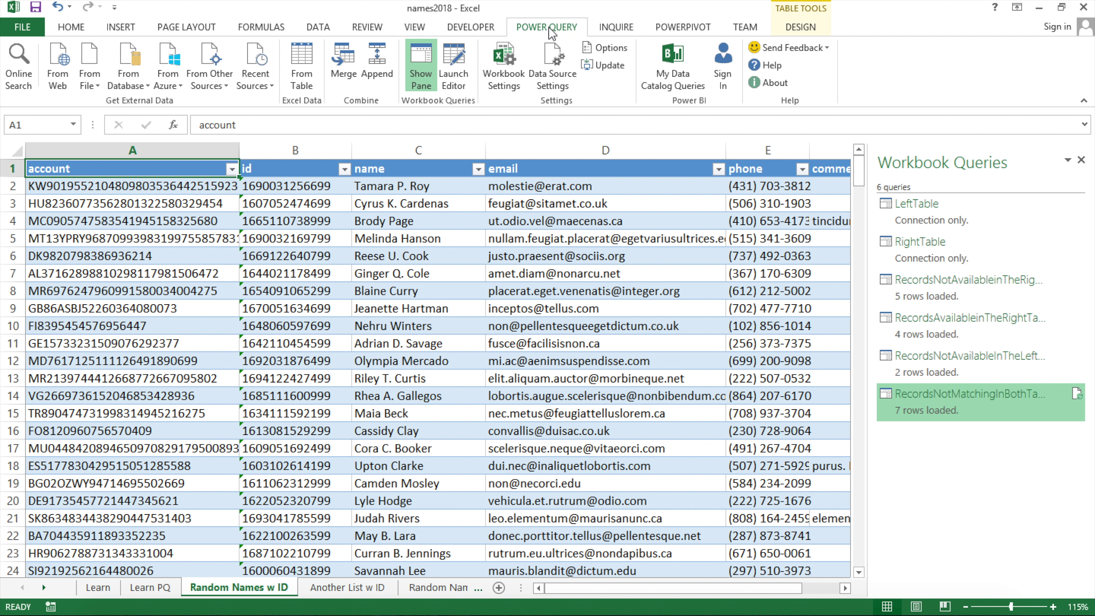
click(303, 60)
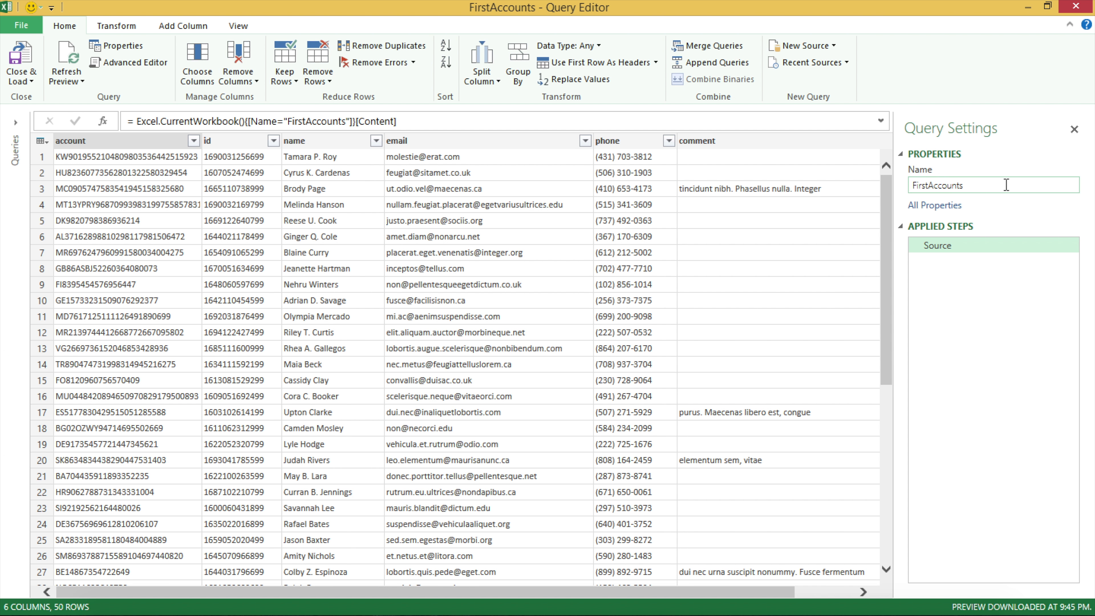
click(22, 78)
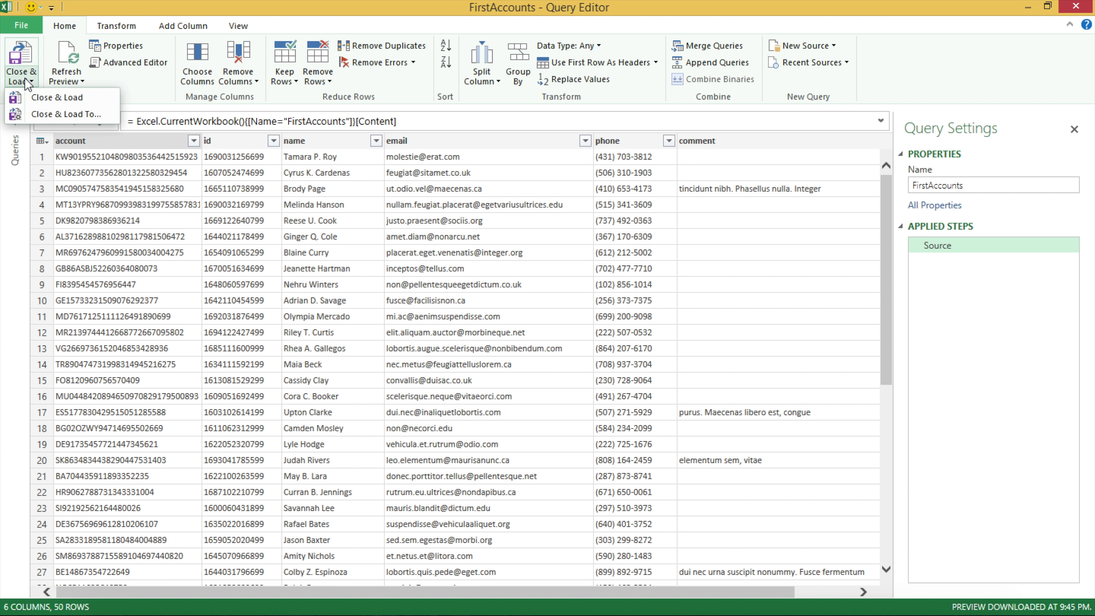
click(81, 115)
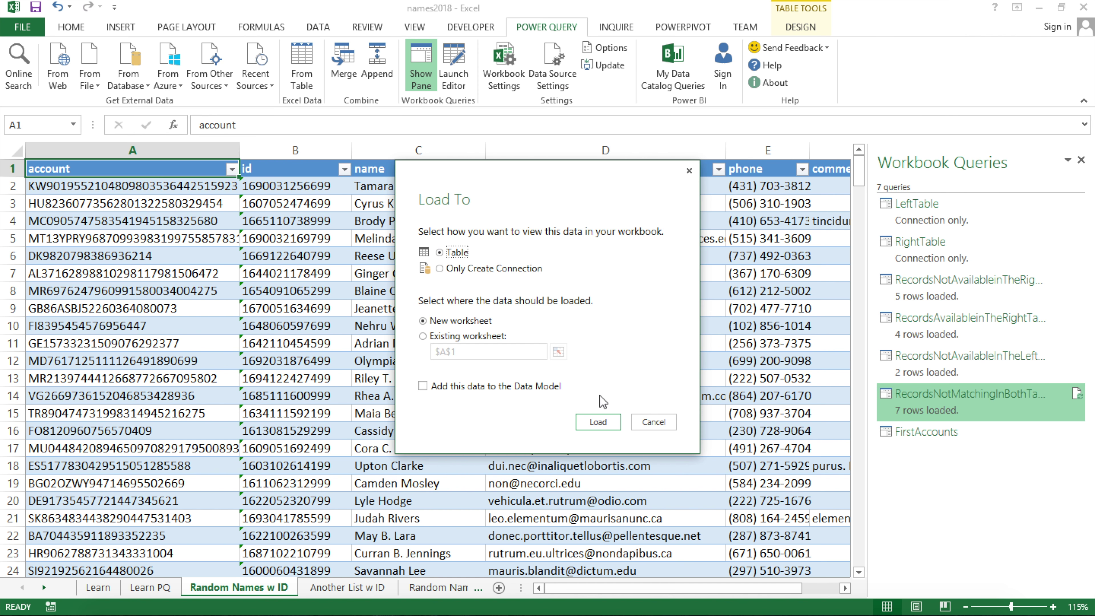
click(457, 273)
click(604, 421)
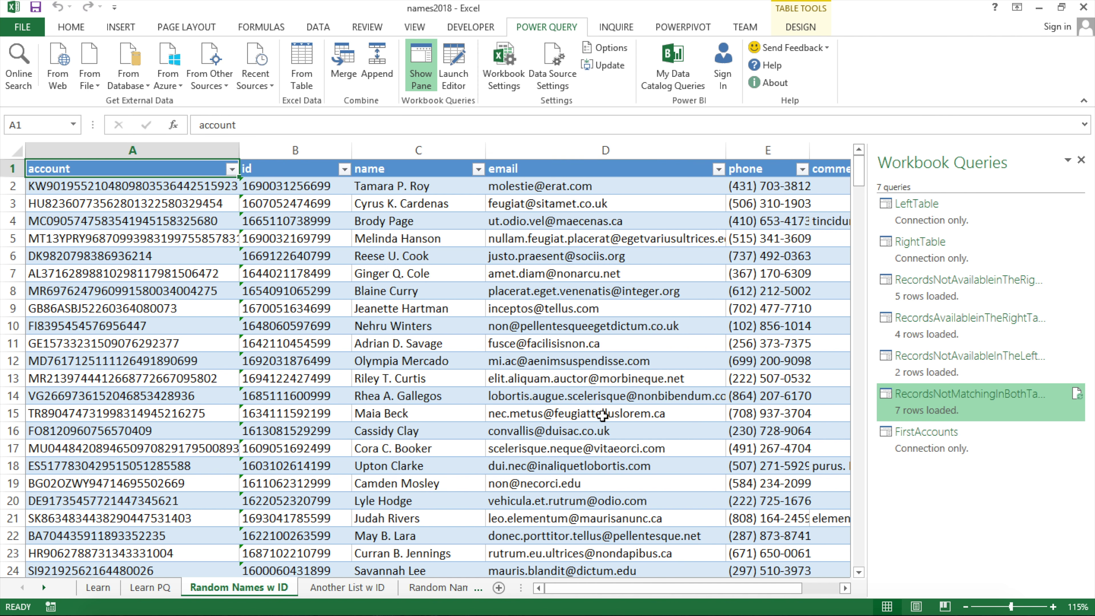
Step: Create a Power Query query from the SecondAccounts table and load it as a connection only
click(343, 587)
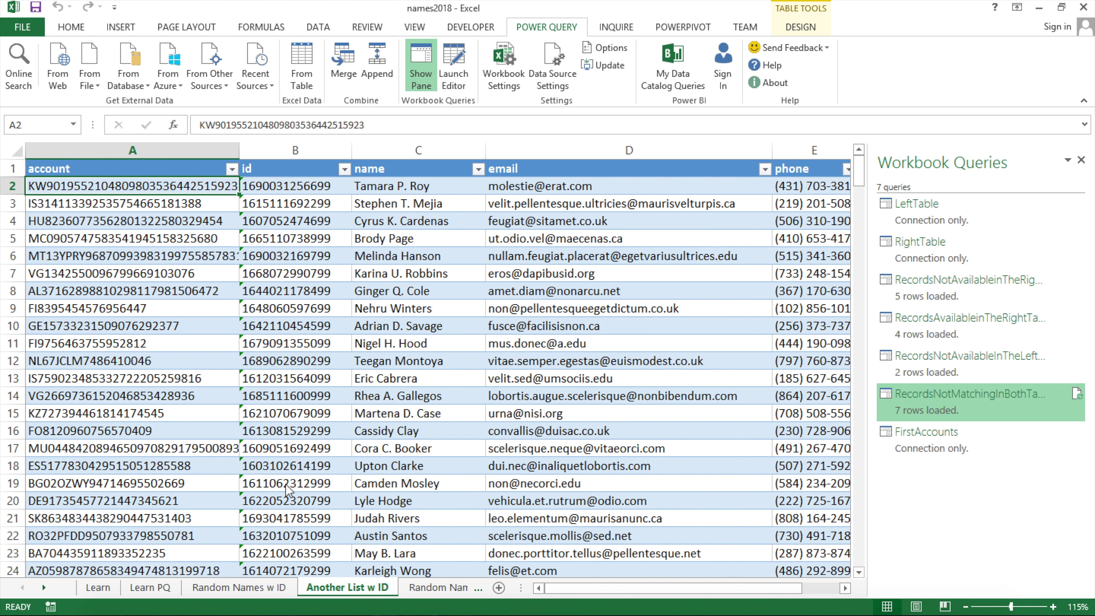
click(305, 66)
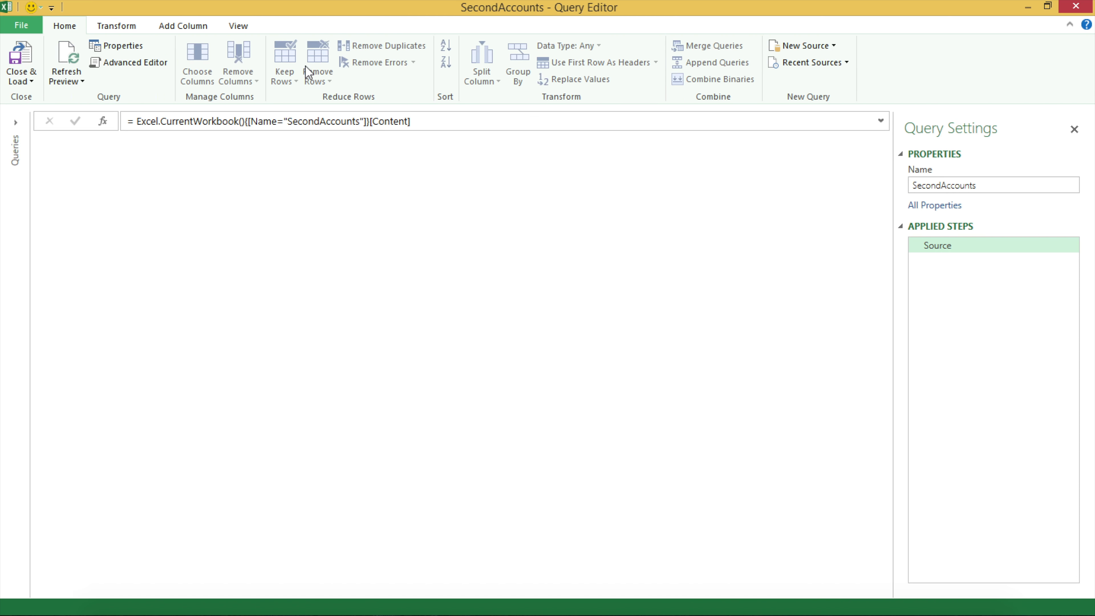
click(22, 78)
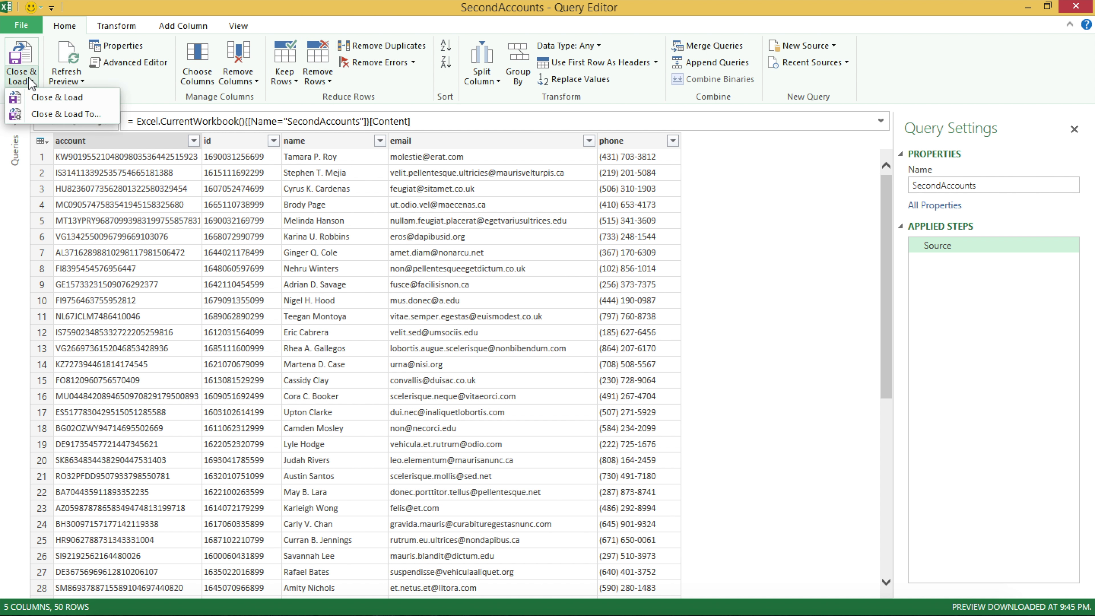
click(66, 114)
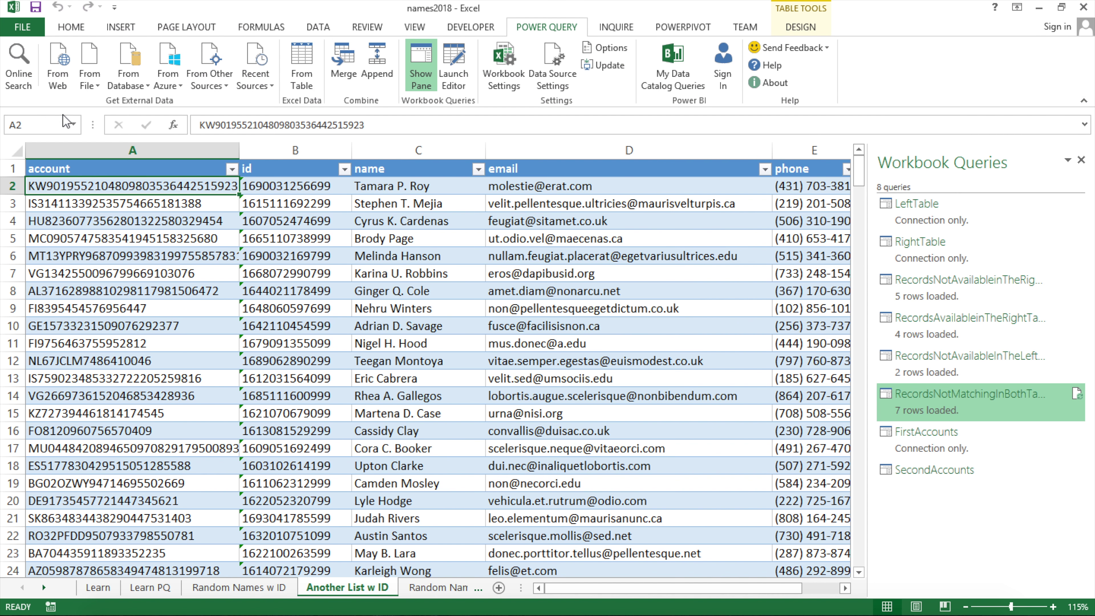
click(469, 270)
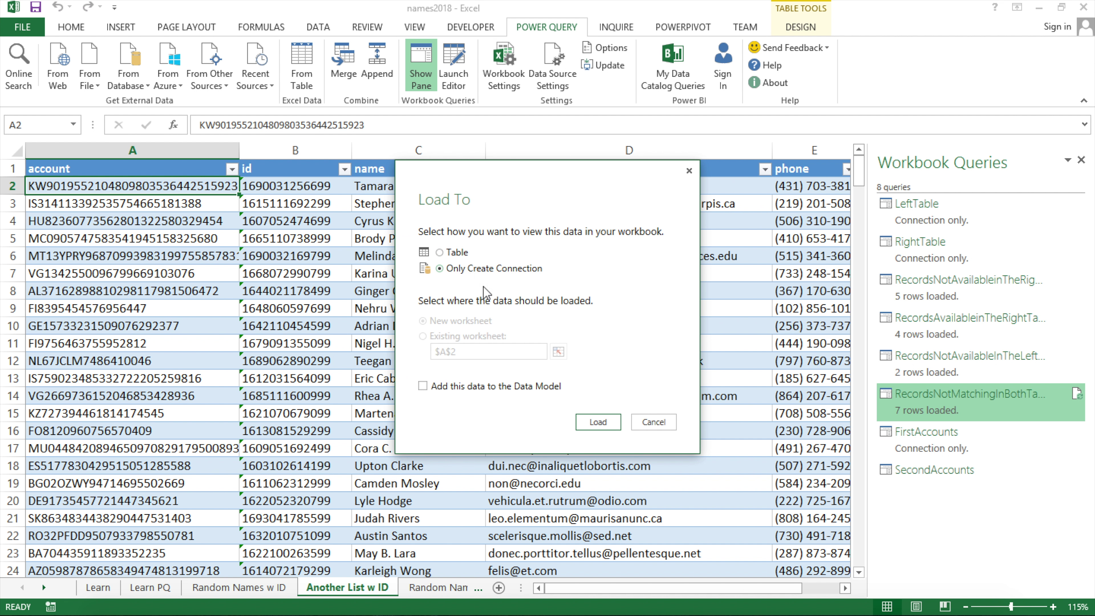
click(598, 422)
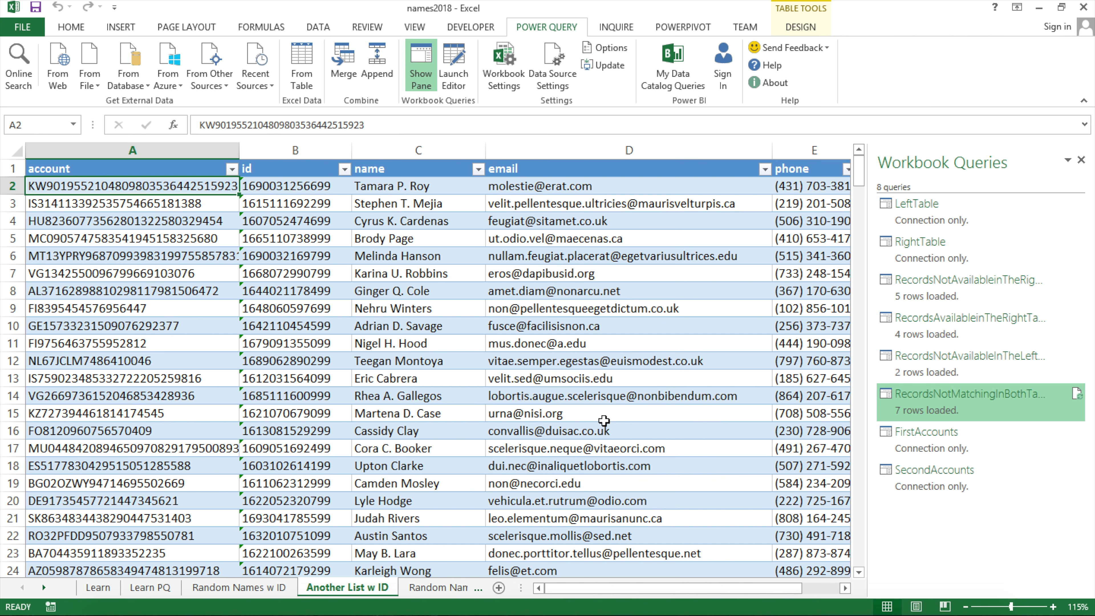
Step: Examine the account column of the FirstAccounts table on the Random Names w ID sheet as the matching field
click(258, 587)
key(ctrl+Page_Down)
click(268, 587)
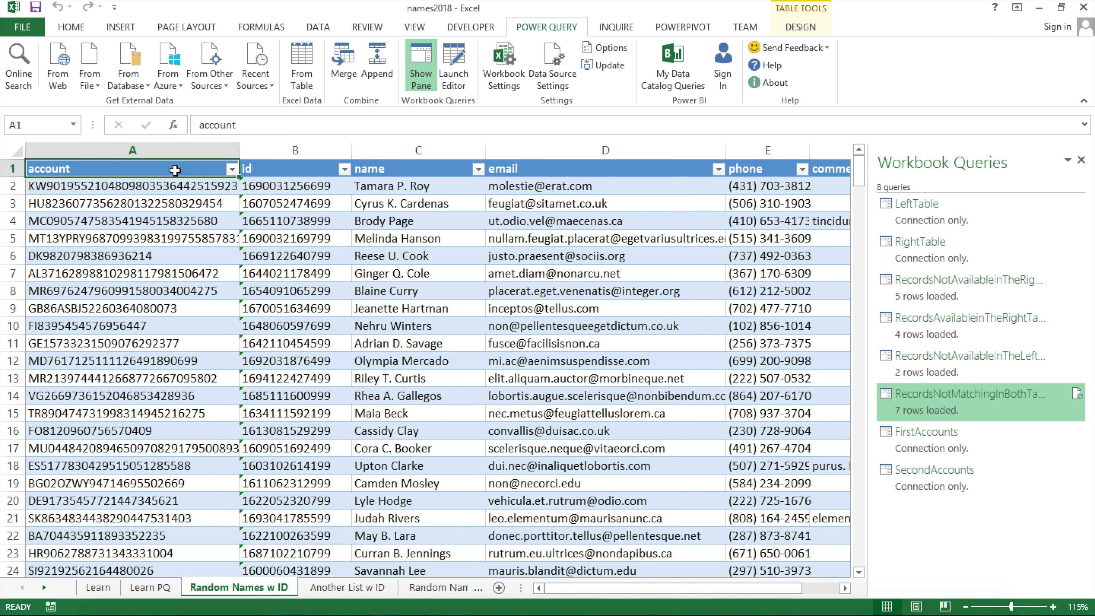
click(93, 169)
drag(215, 416, 129, 431)
click(130, 256)
click(142, 199)
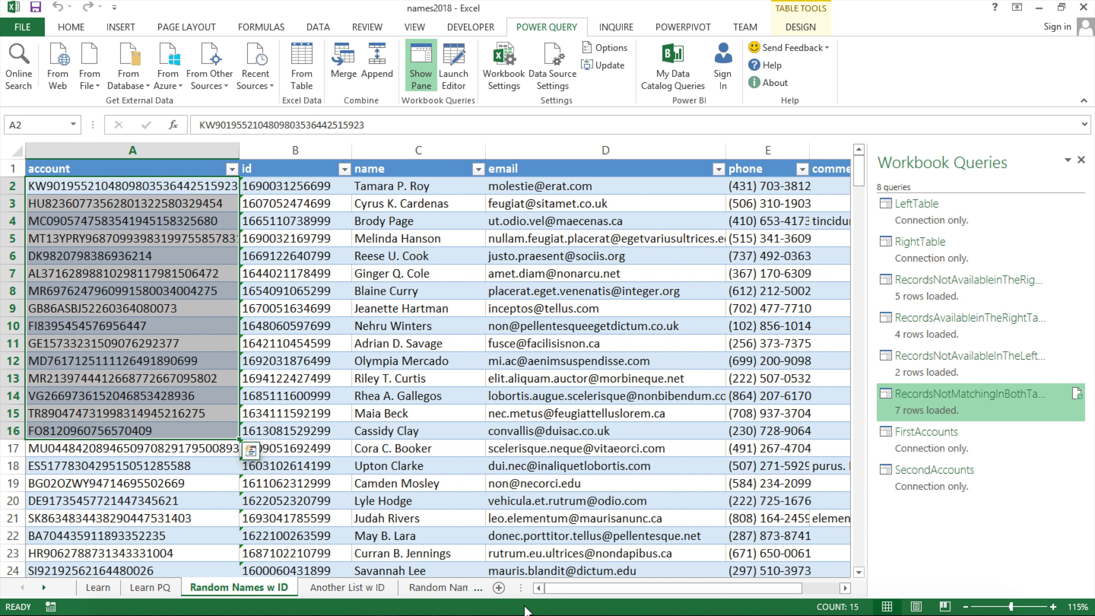
click(145, 190)
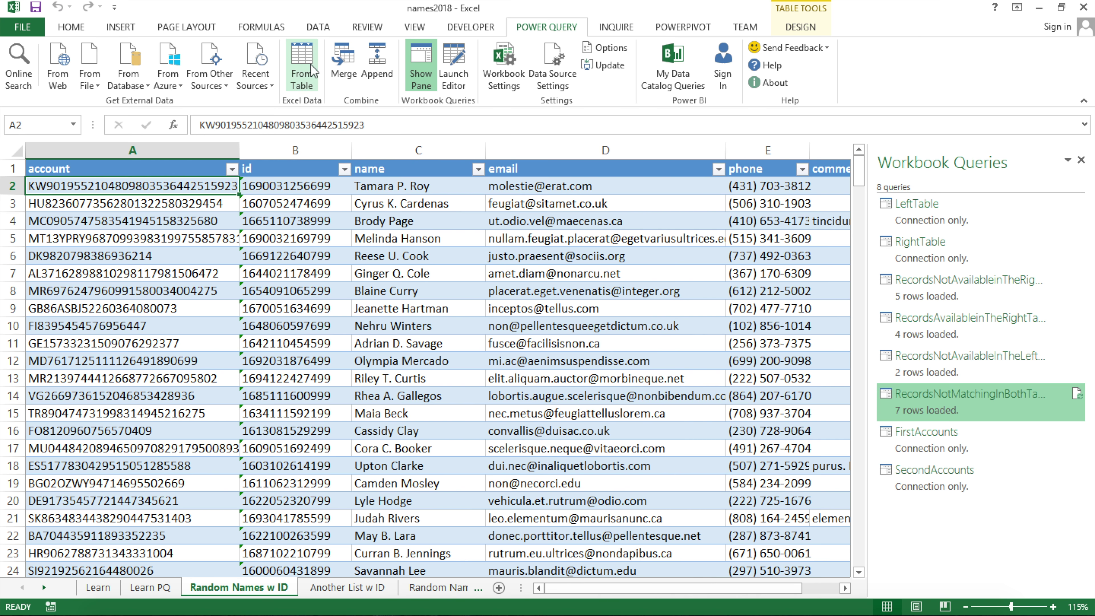
Step: Merge the FirstAccounts query with the SecondAccounts query, matching both on the account column and keeping non-matching rows
click(345, 59)
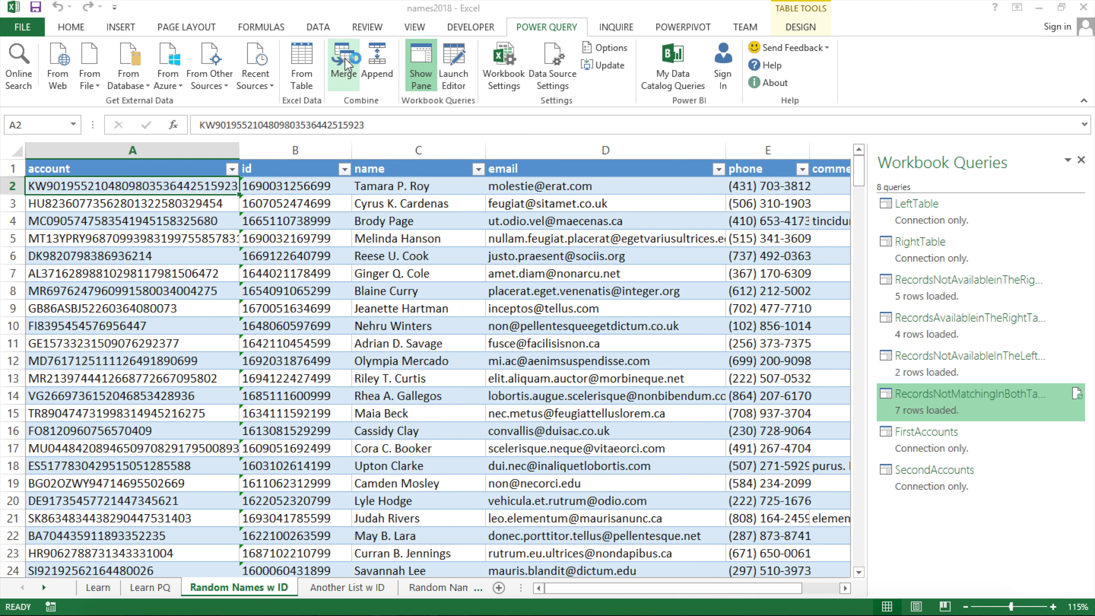
click(416, 175)
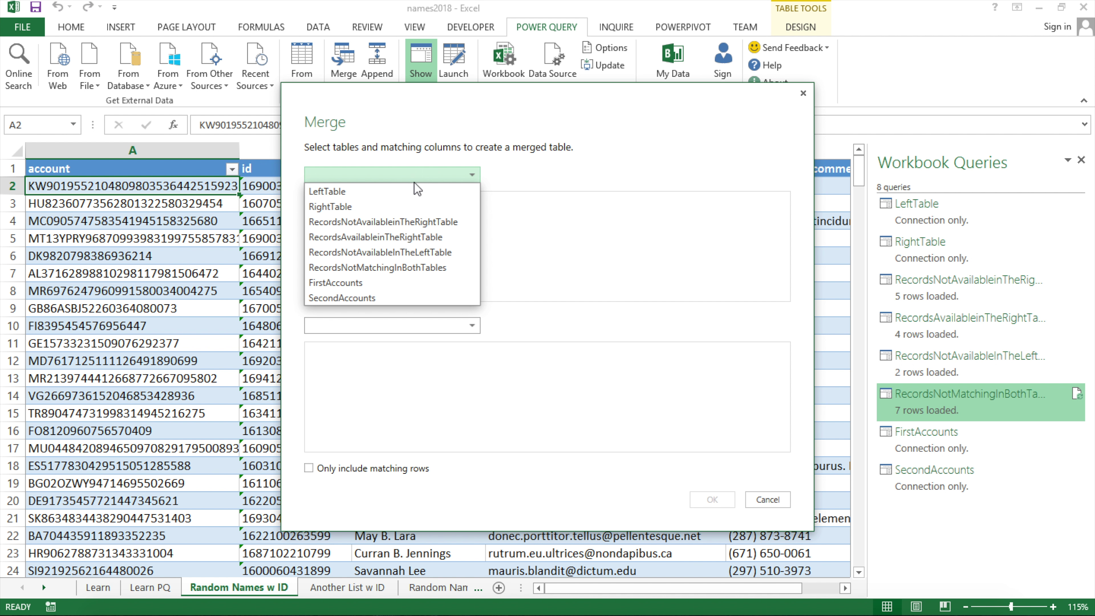
click(359, 283)
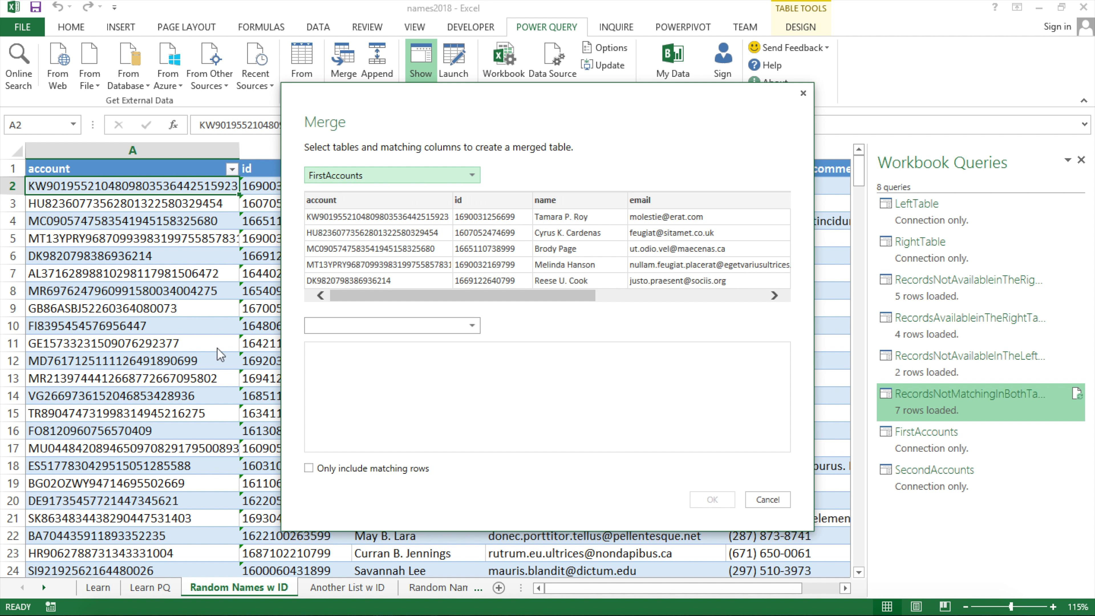
click(421, 329)
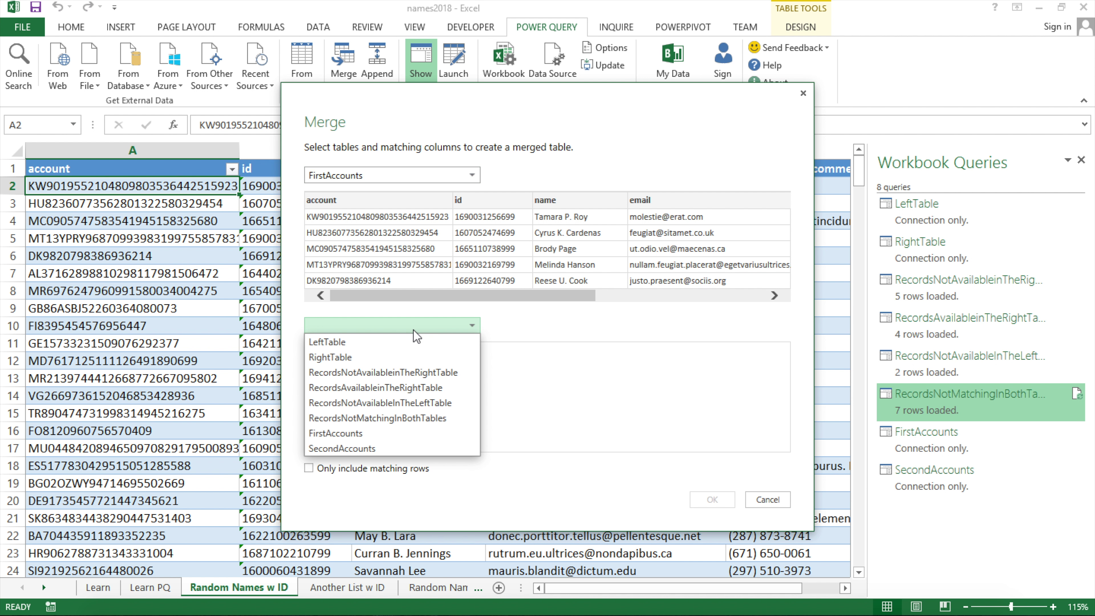
click(374, 449)
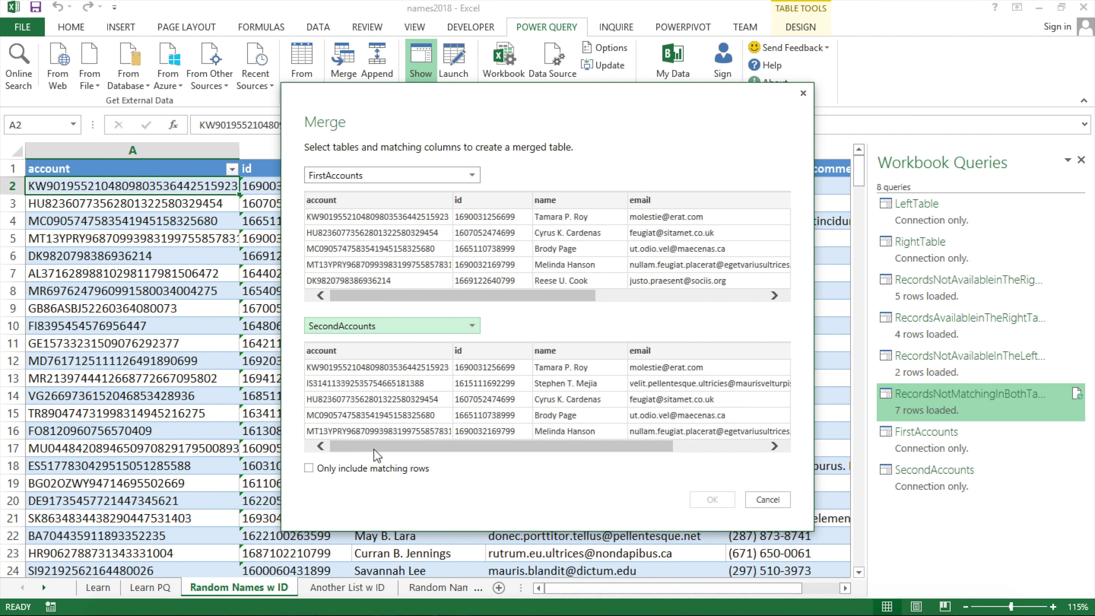
click(343, 199)
click(387, 352)
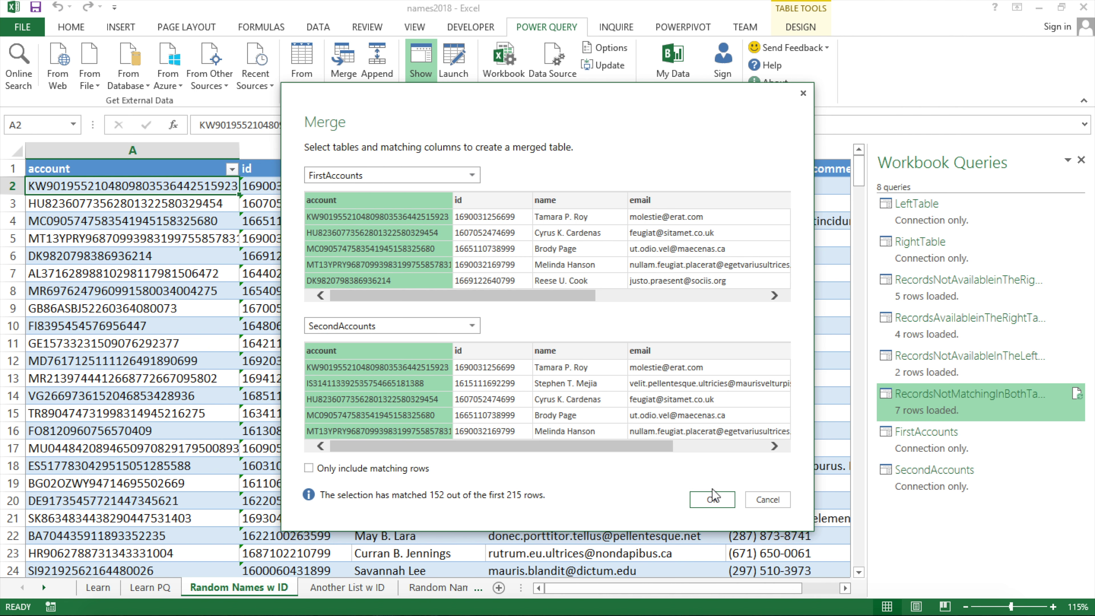
click(713, 499)
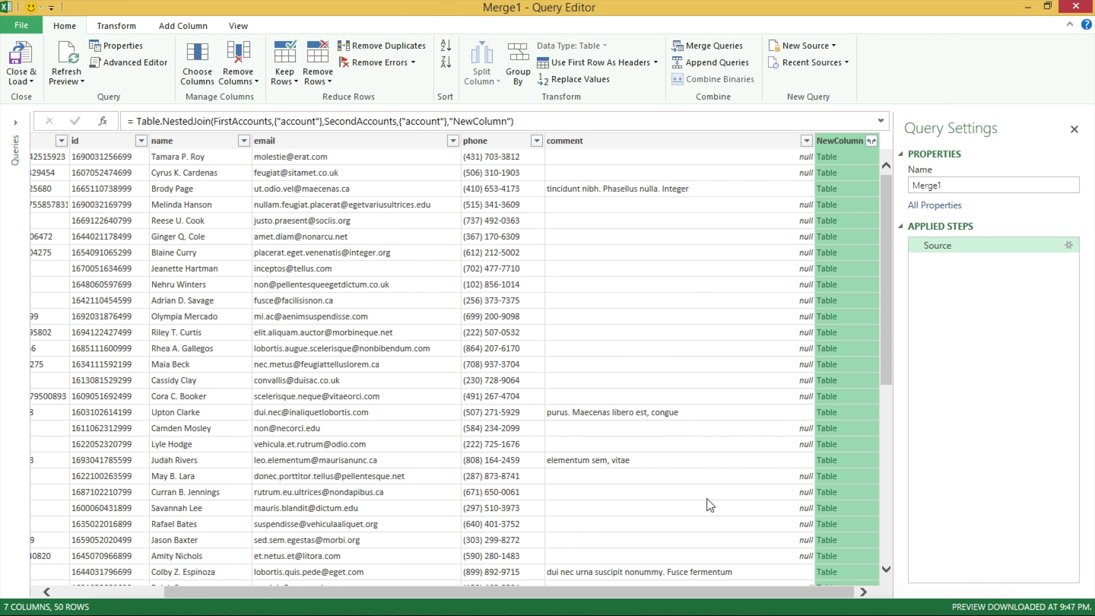
Step: Expand the merged NewColumn to include only the account field, keeping the original column name as prefix
click(871, 141)
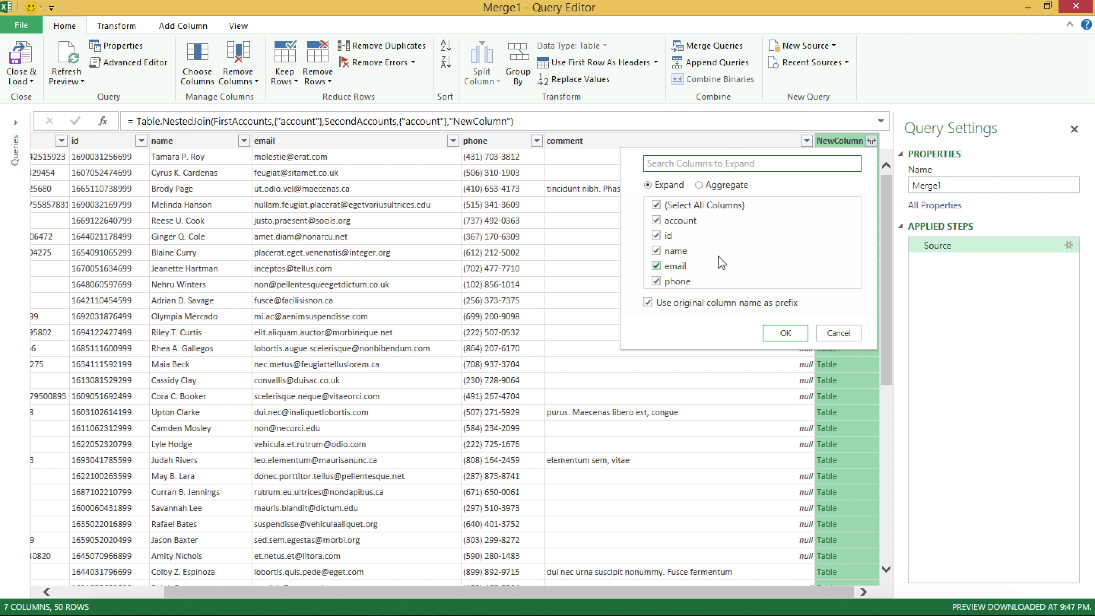
click(657, 206)
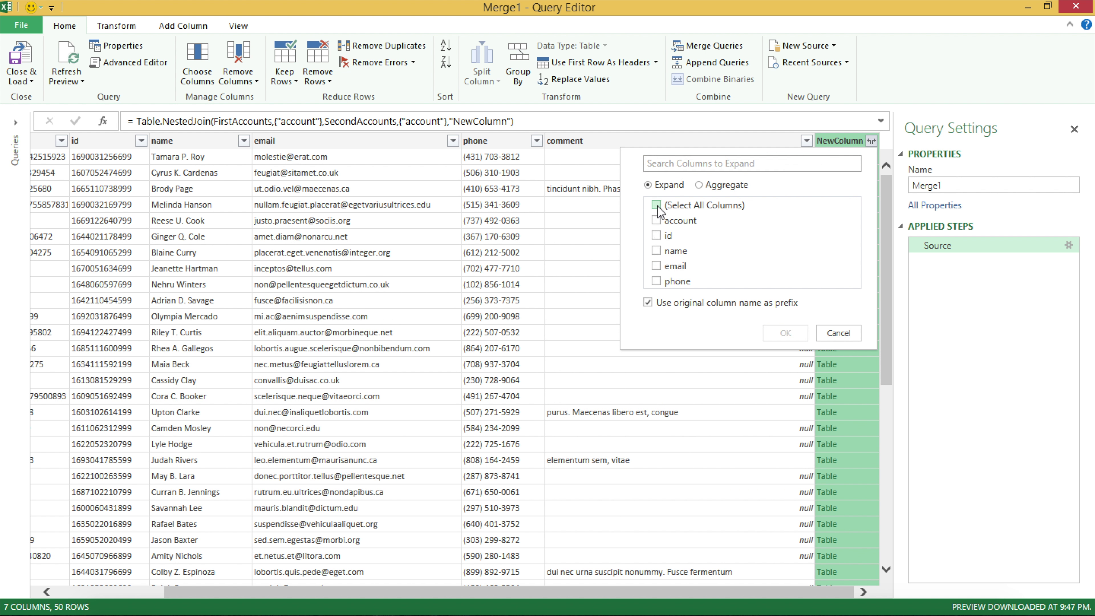
click(656, 220)
click(785, 333)
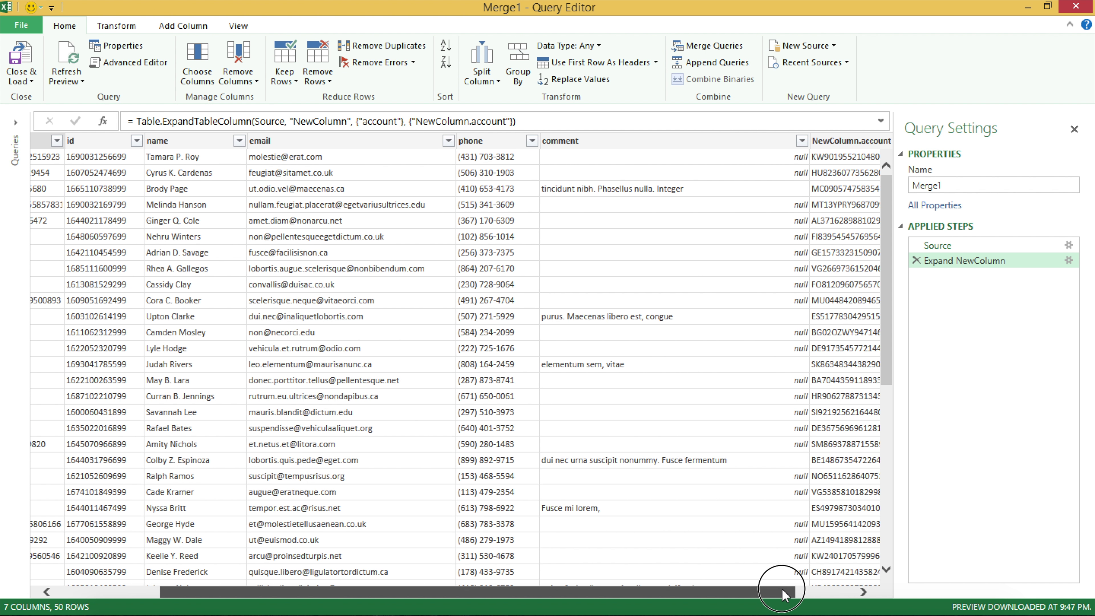
drag(778, 592, 861, 591)
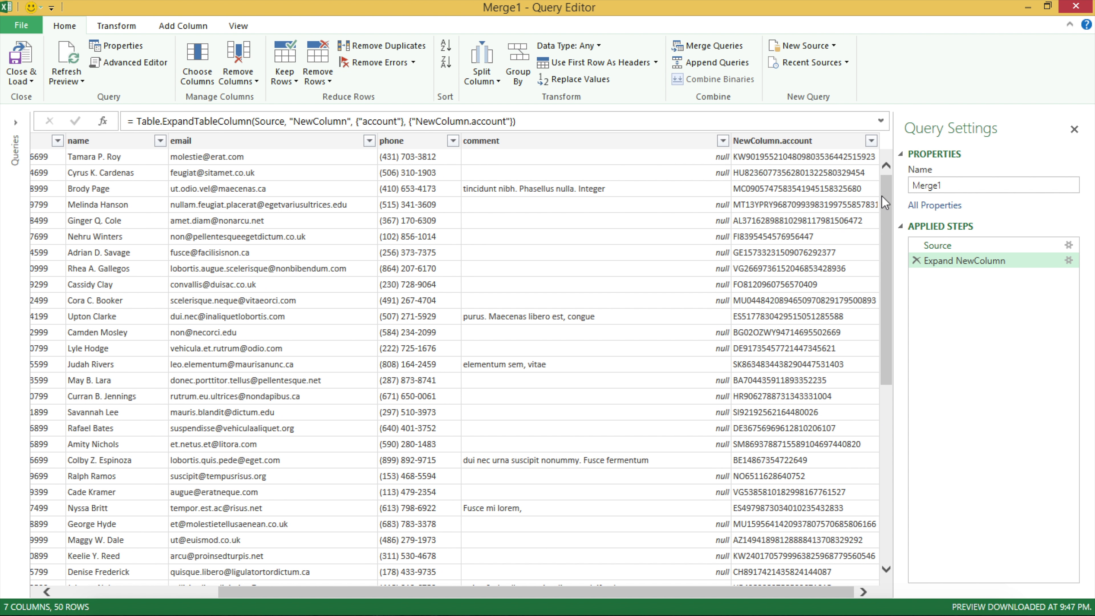
Step: Filter the NewColumn.account column to keep only the null rows
drag(881, 195, 915, 174)
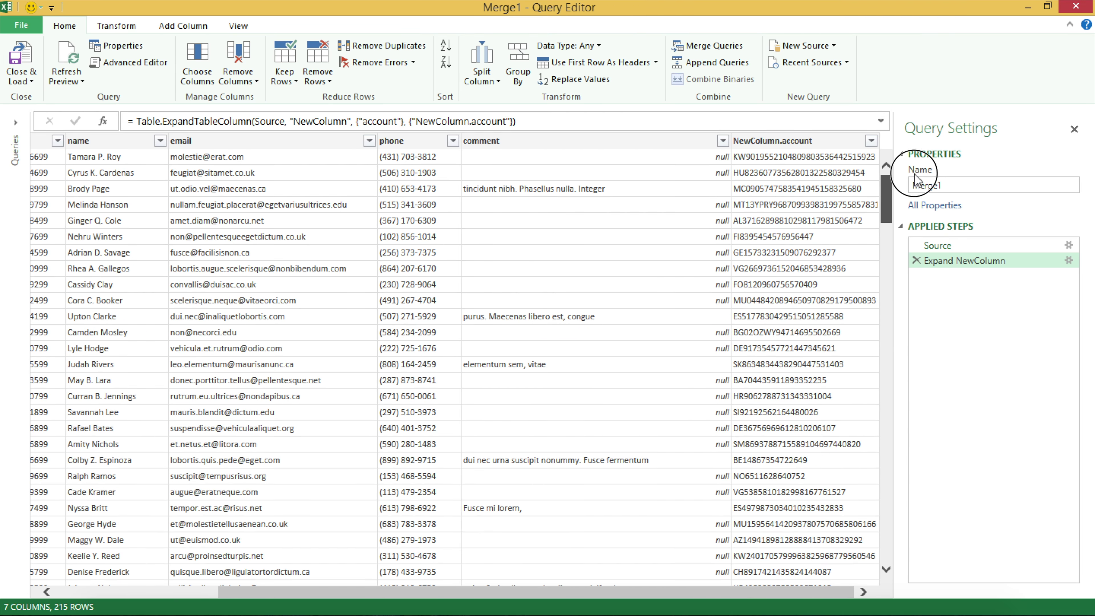
click(871, 141)
click(668, 287)
click(666, 302)
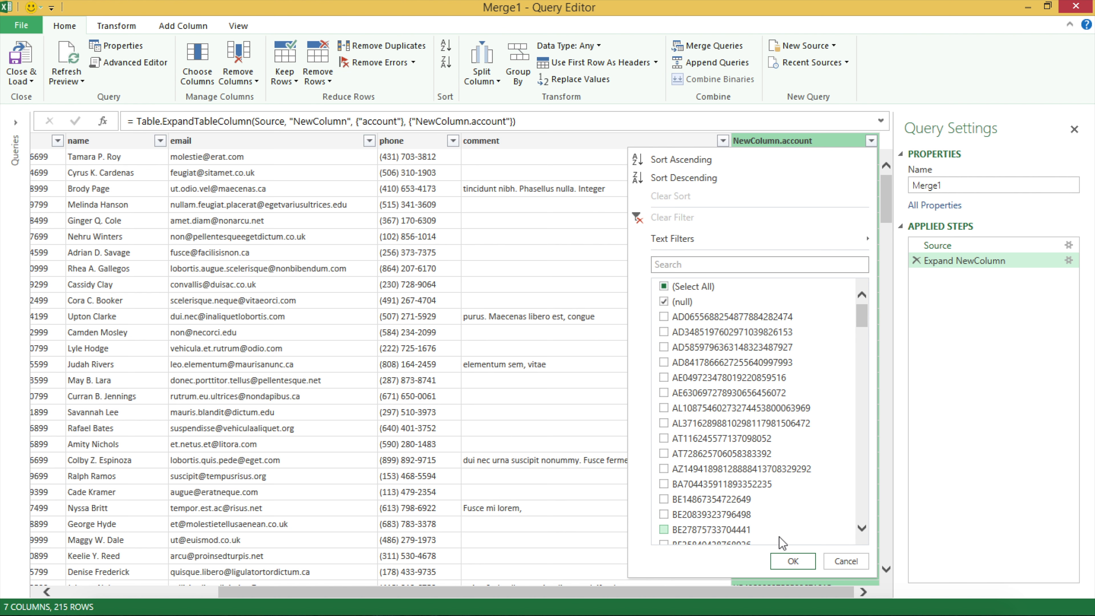
click(789, 562)
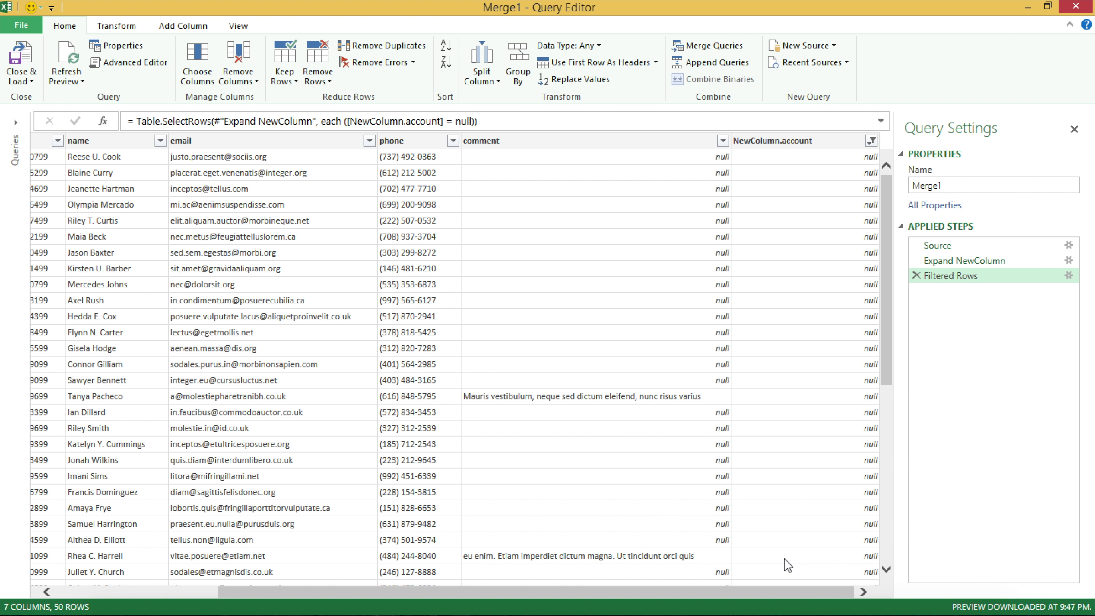
Step: Remove the NewColumn.account column from the merged query
click(794, 142)
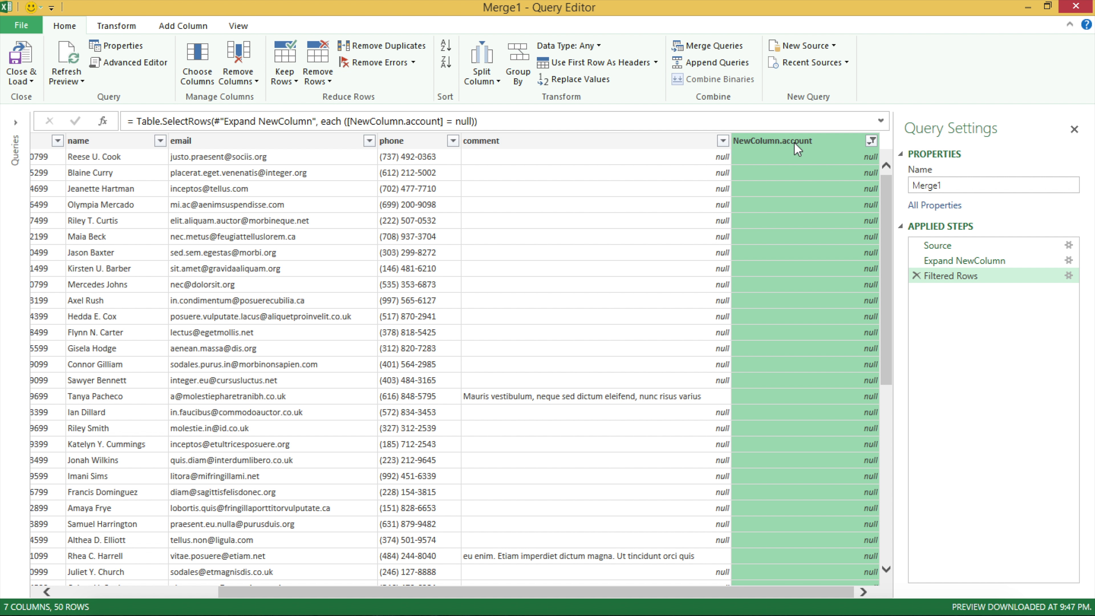
right_click(794, 143)
click(858, 151)
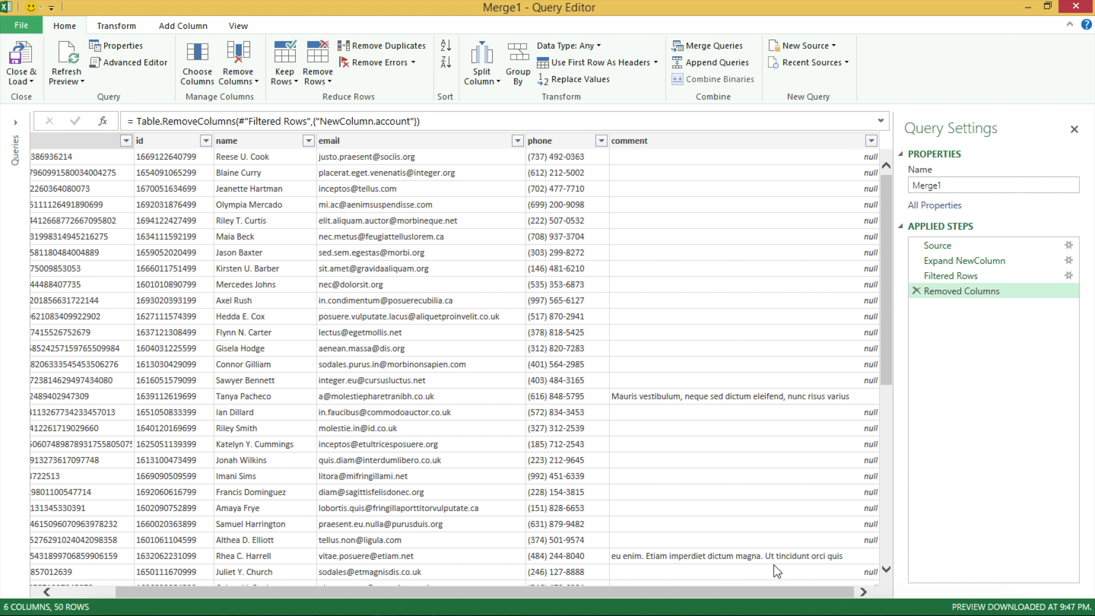
Step: Rename the merged query RecordsNotAvailableInSecondTable
click(960, 181)
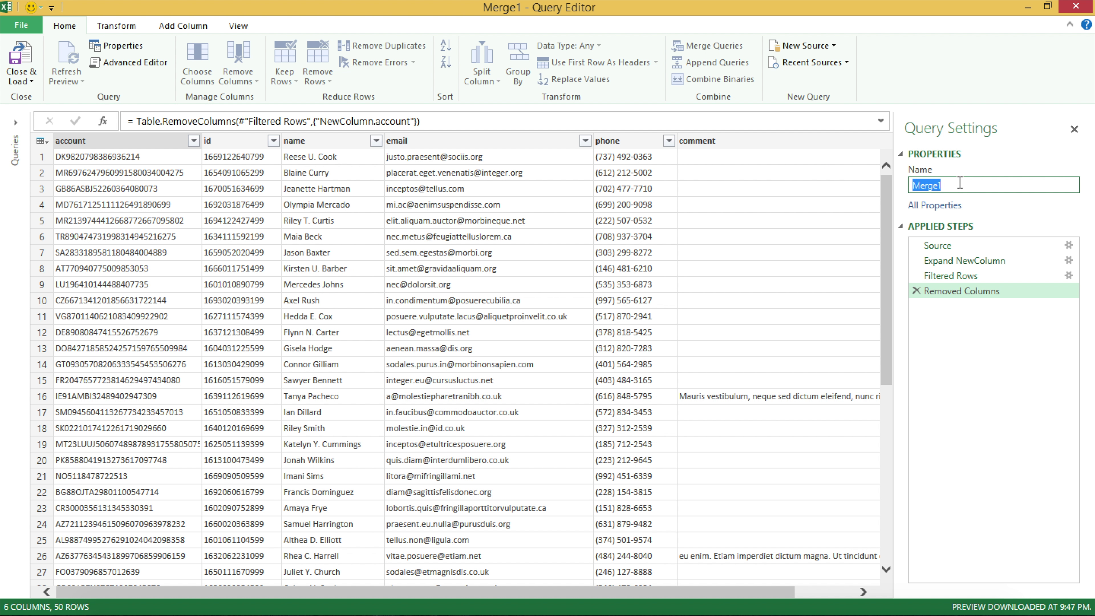
text(Re)
text(cordsNotAvailableInSeco)
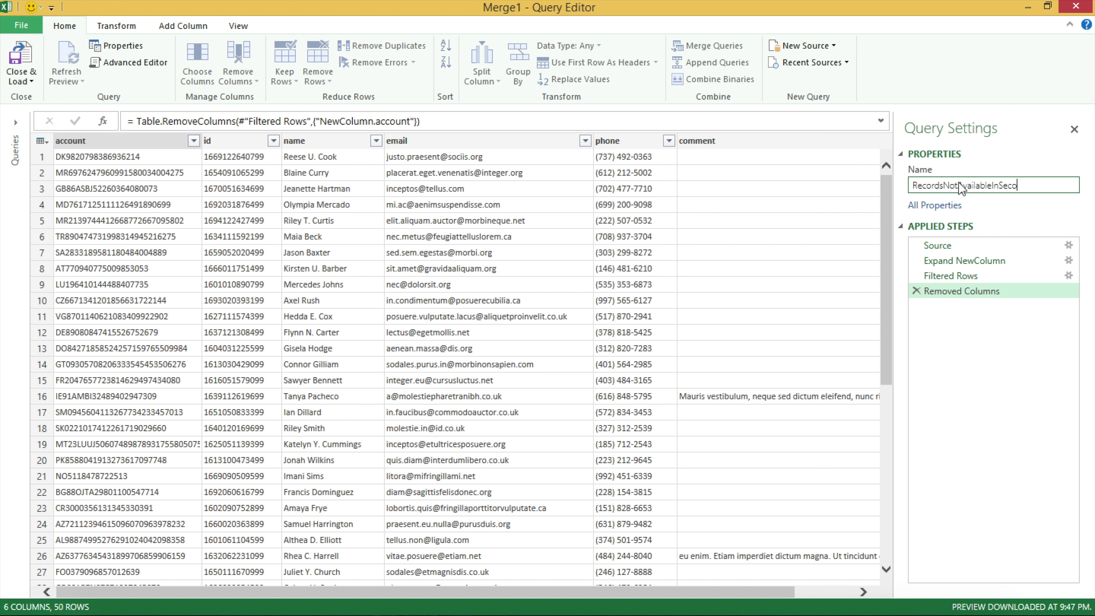
text(ndTable)
Step: Close the query and load its result as a table on a new worksheet
click(20, 81)
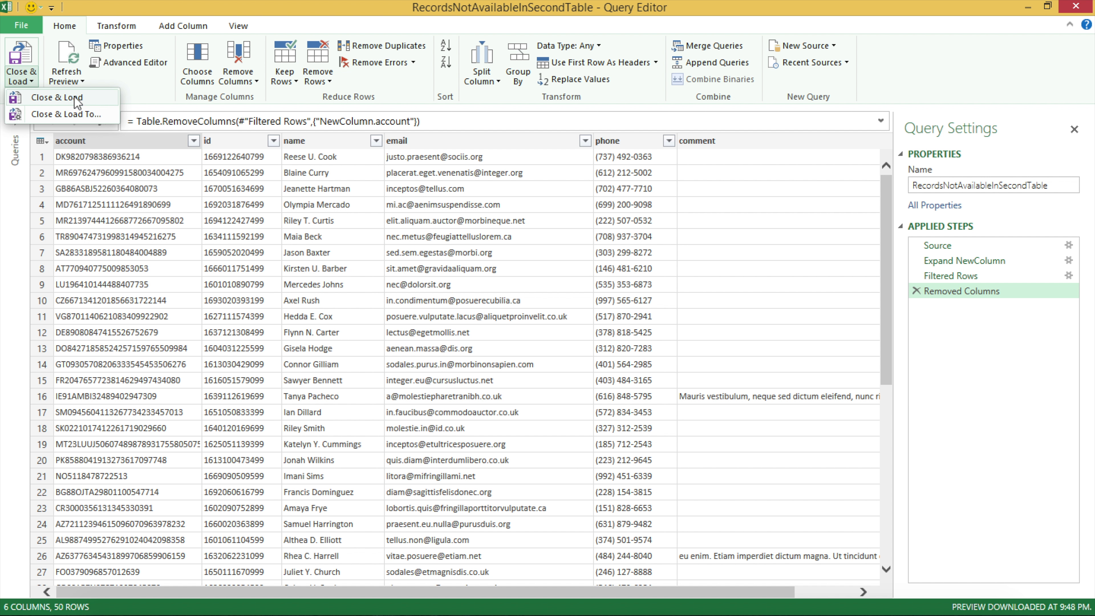
click(72, 115)
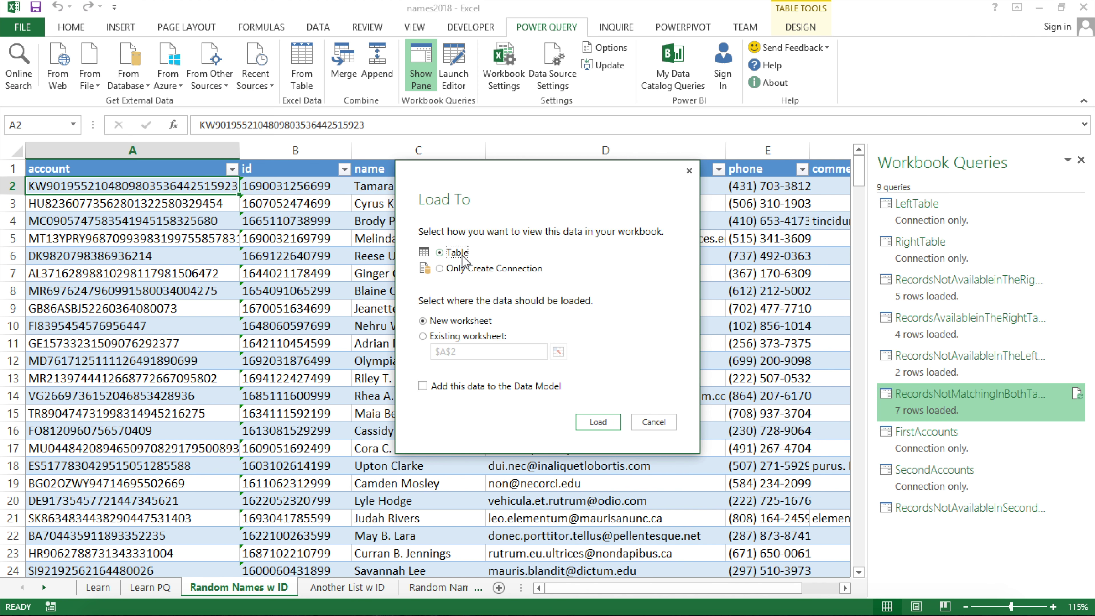
click(421, 324)
click(598, 422)
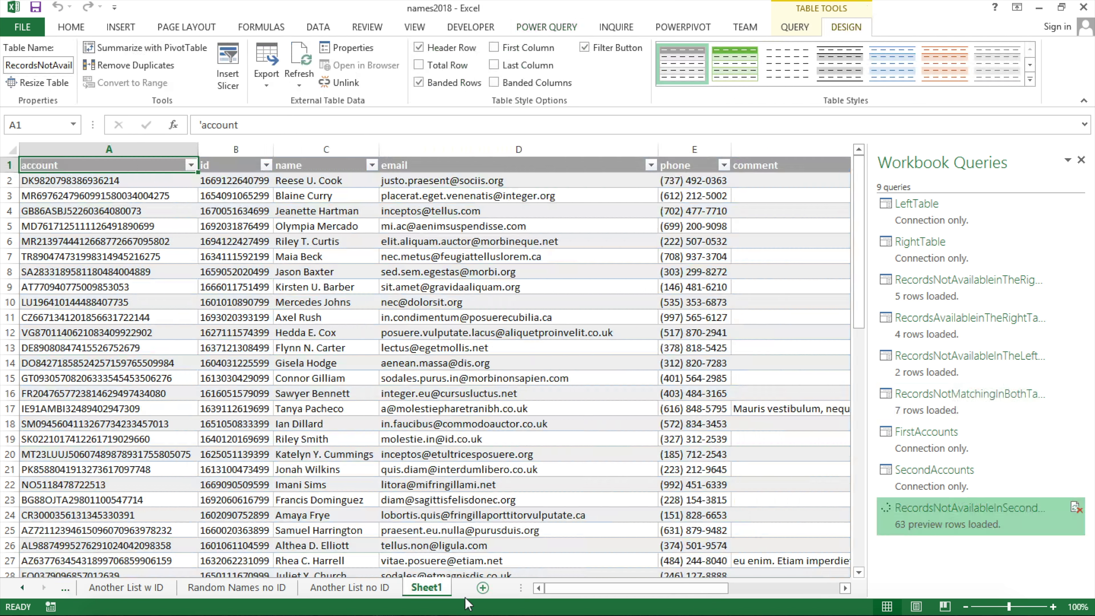
Step: Rename the new Sheet1 worksheet as Records Not In Left Table
double_click(429, 592)
text(Reco)
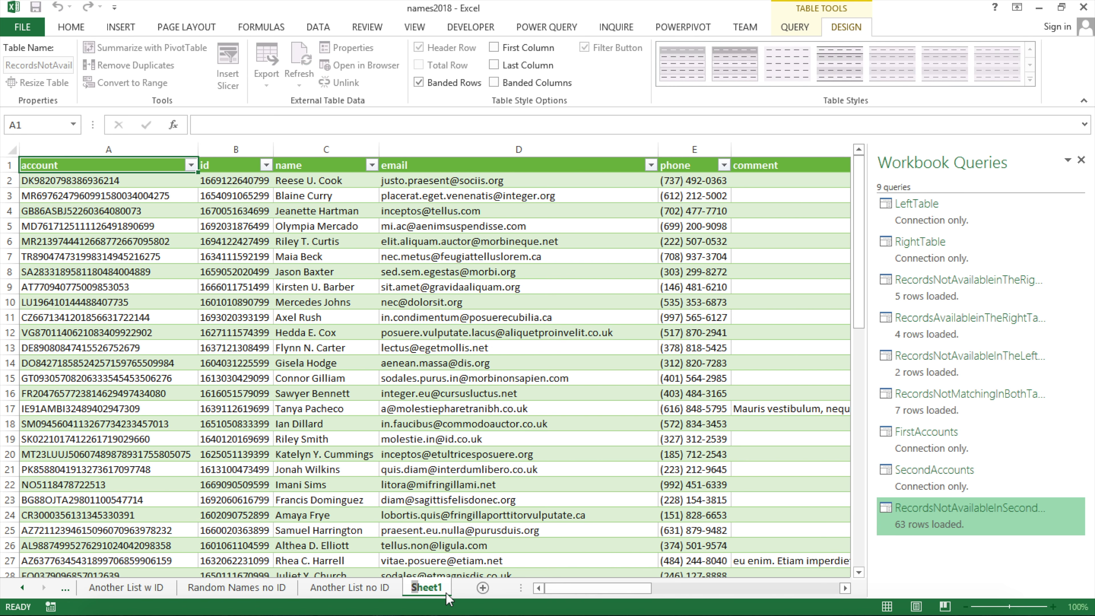
text(rds n)
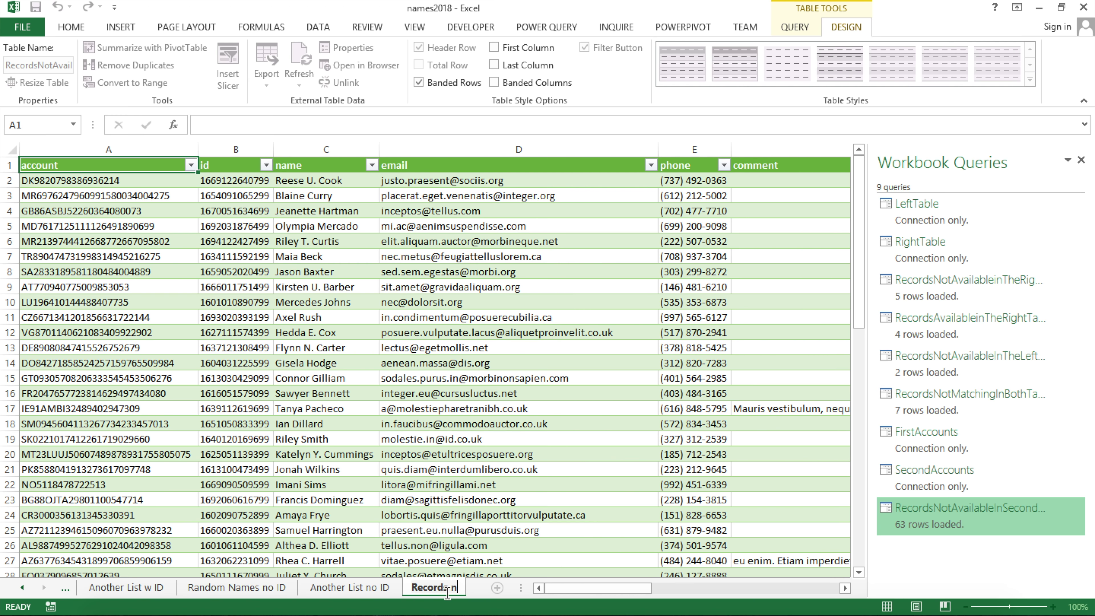
key(BackSpace)
text(Not In Left)
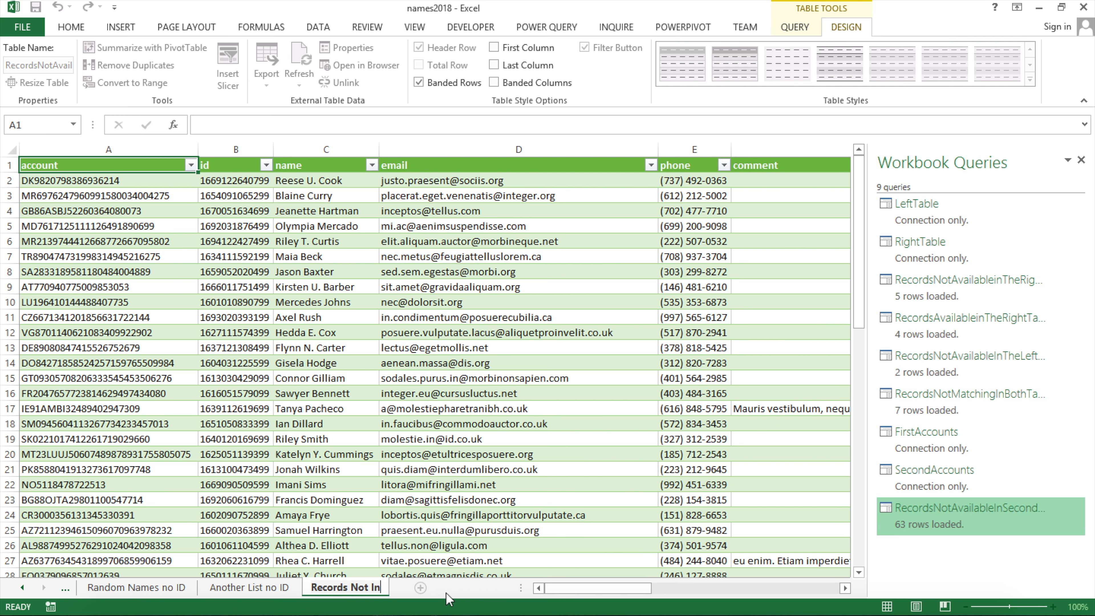
key(BackSpace)
key(BackSpace)
key(BackSpace)
key(BackSpace)
text(Left Table)
click(629, 590)
drag(629, 595, 609, 613)
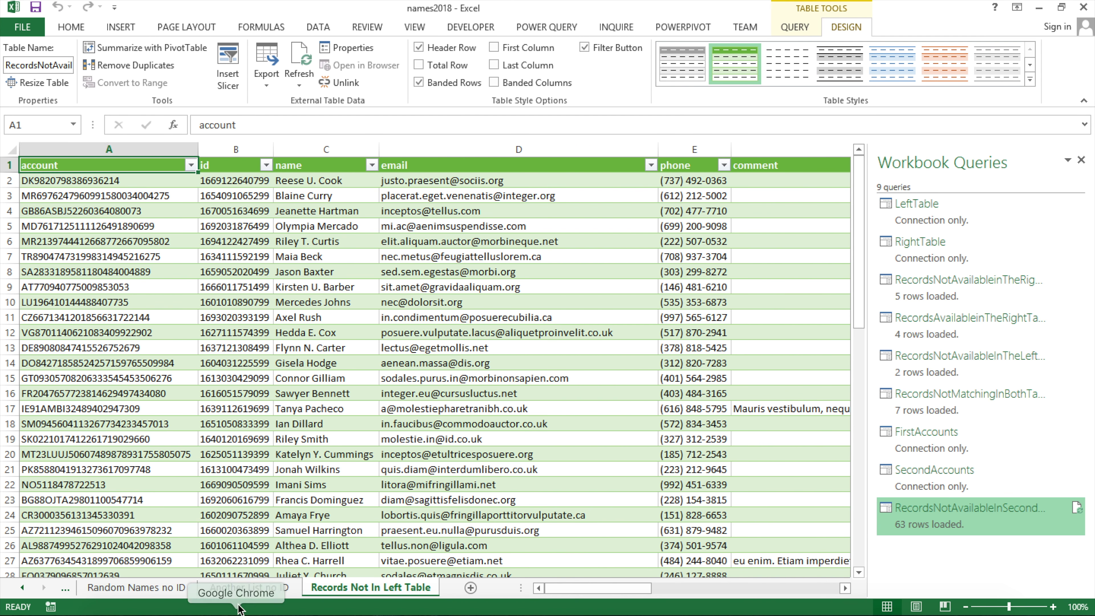
Step: Compare the Random Names w ID and Another List w ID sheets with the Records Not In Left Table sheet
click(22, 588)
click(22, 587)
click(238, 587)
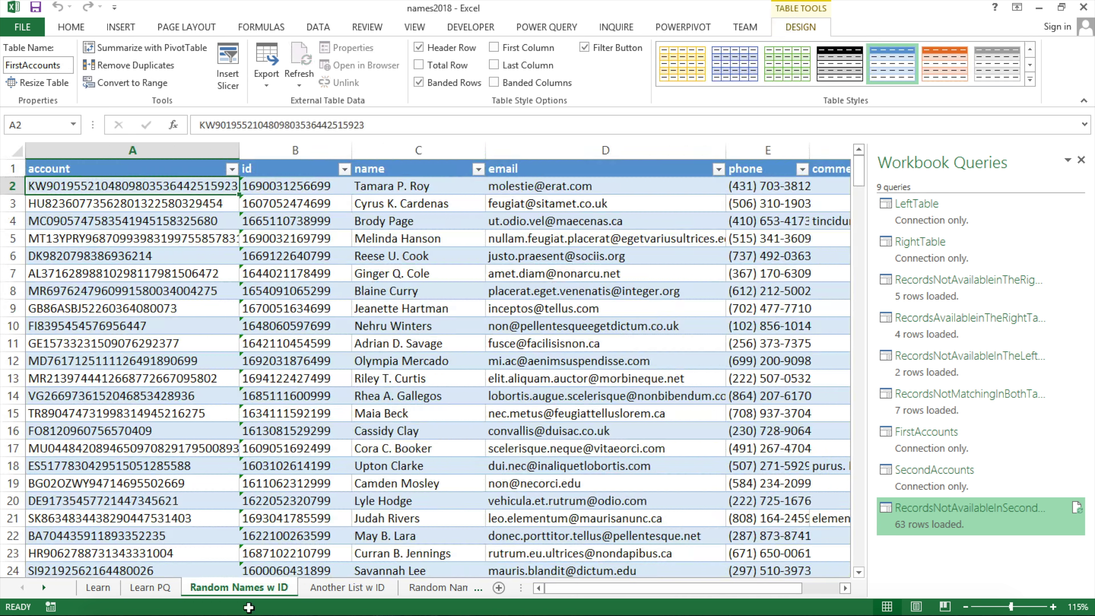
click(340, 595)
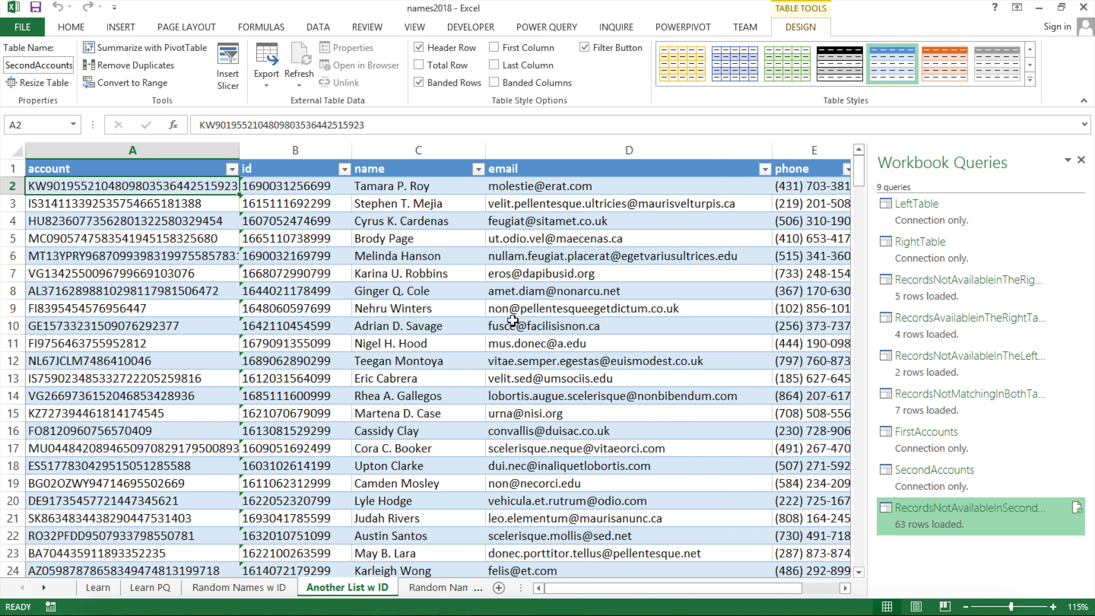
click(46, 587)
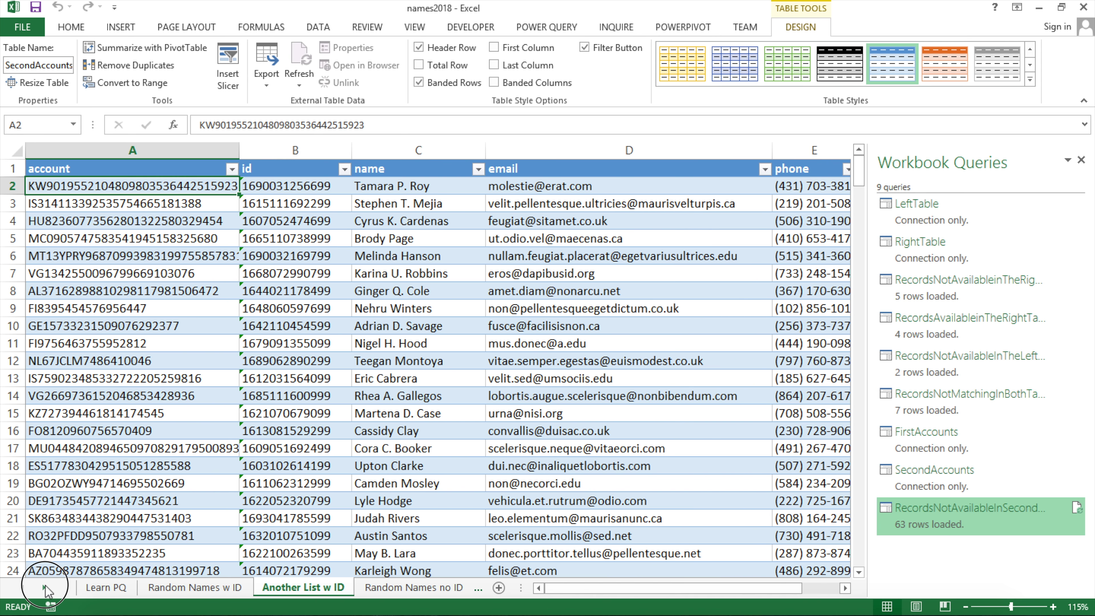
click(44, 588)
click(44, 588)
click(45, 587)
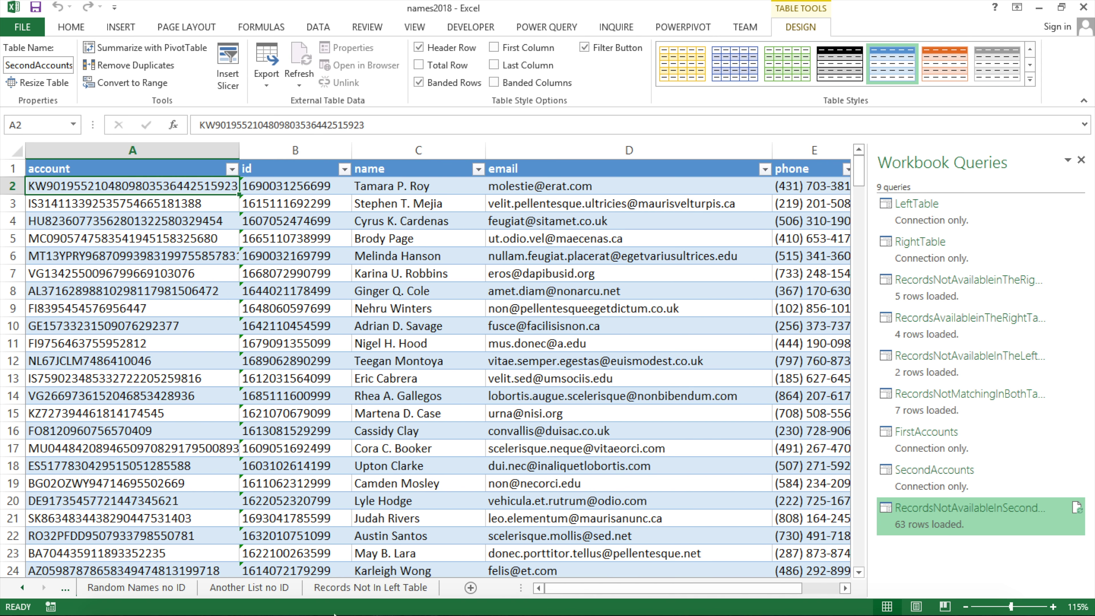
click(382, 593)
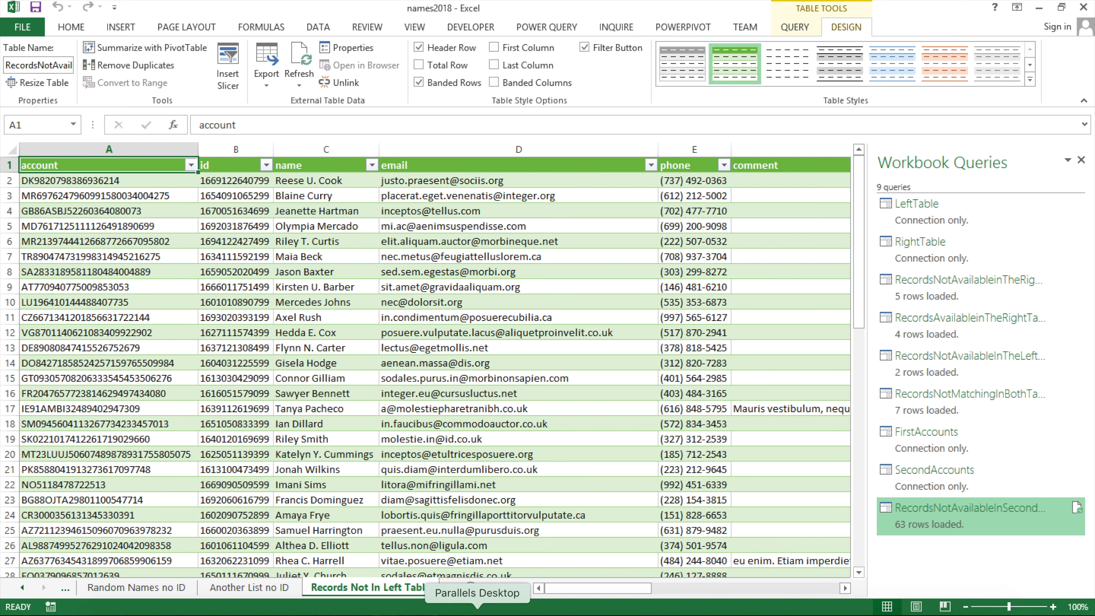
Step: Look through the records on the Random Names w ID sheet, including its first rows, and the Another List w ID sheet
drag(595, 587, 169, 613)
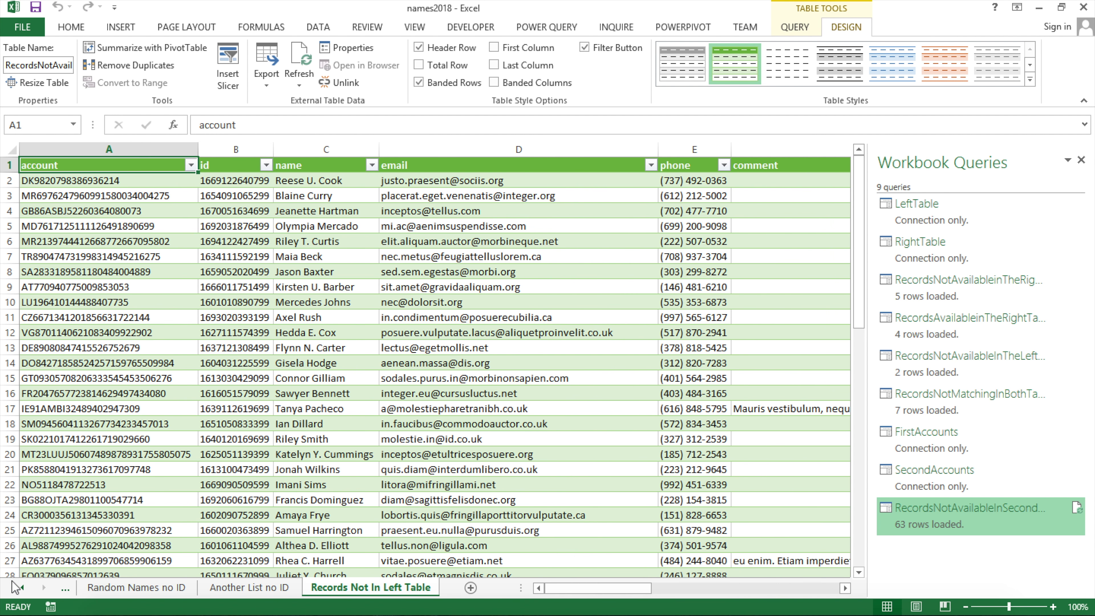
click(21, 588)
click(21, 588)
click(21, 588)
click(21, 588)
click(239, 595)
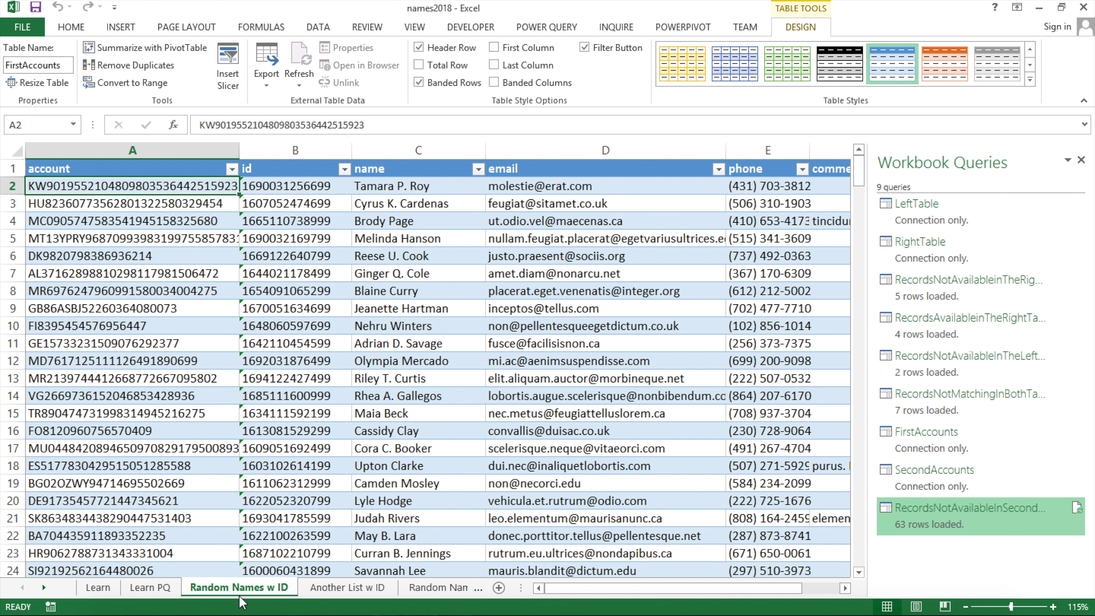
scroll(220, 335, down, 20)
scroll(195, 378, down, 20)
scroll(201, 379, up, 20)
click(12, 186)
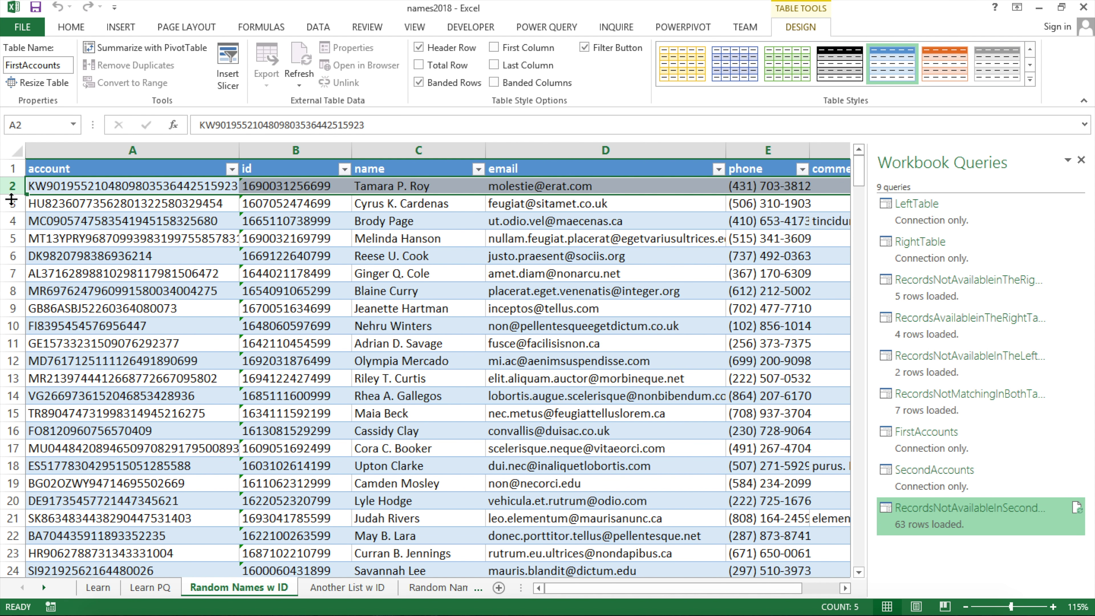
drag(12, 203, 345, 591)
click(347, 587)
scroll(224, 337, down, 1)
scroll(170, 283, up, 1)
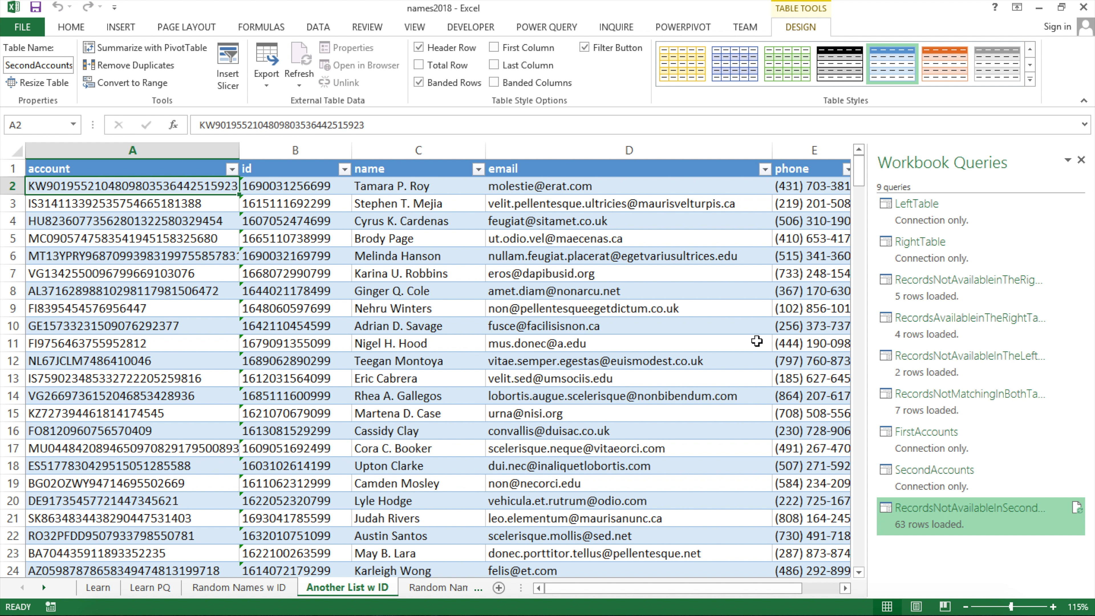
Step: Select the RecordsNotAvailableInSecondTable query in the workbook queries and refresh its loaded data
click(74, 170)
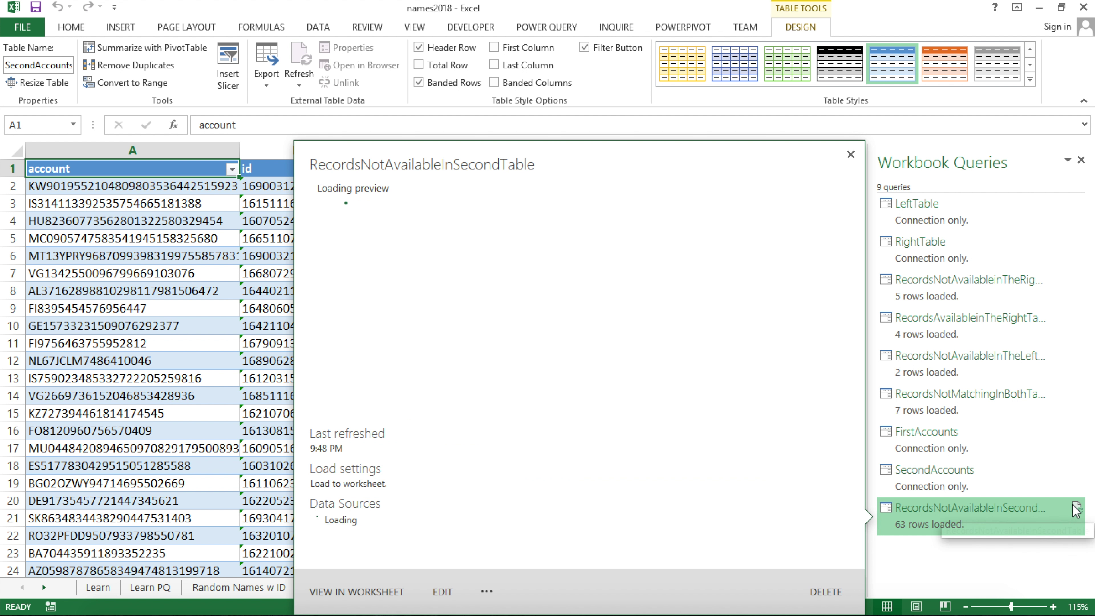
click(927, 516)
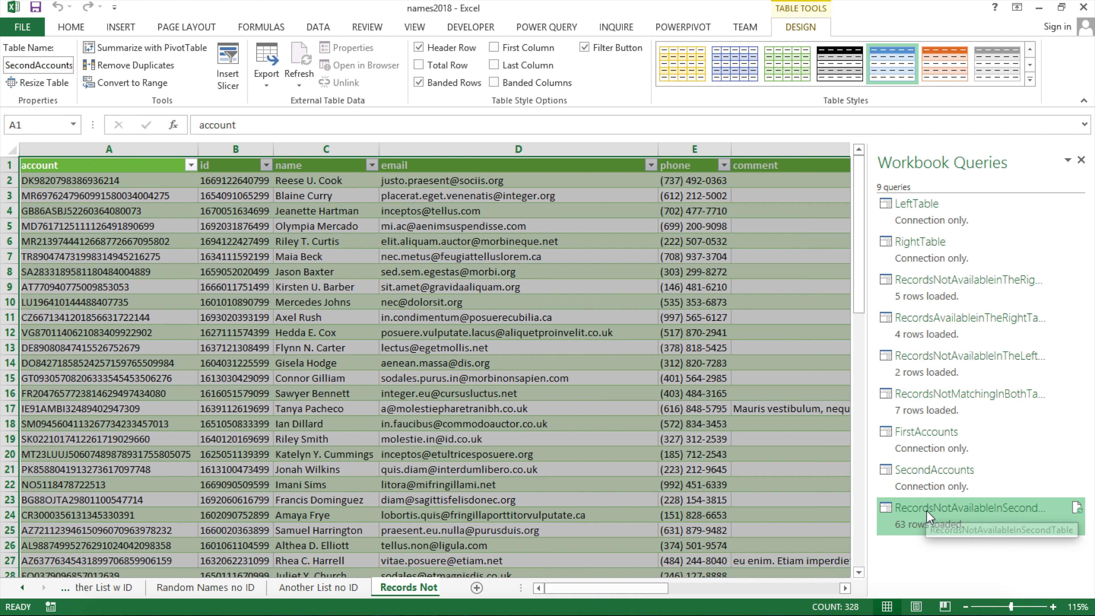
click(1076, 512)
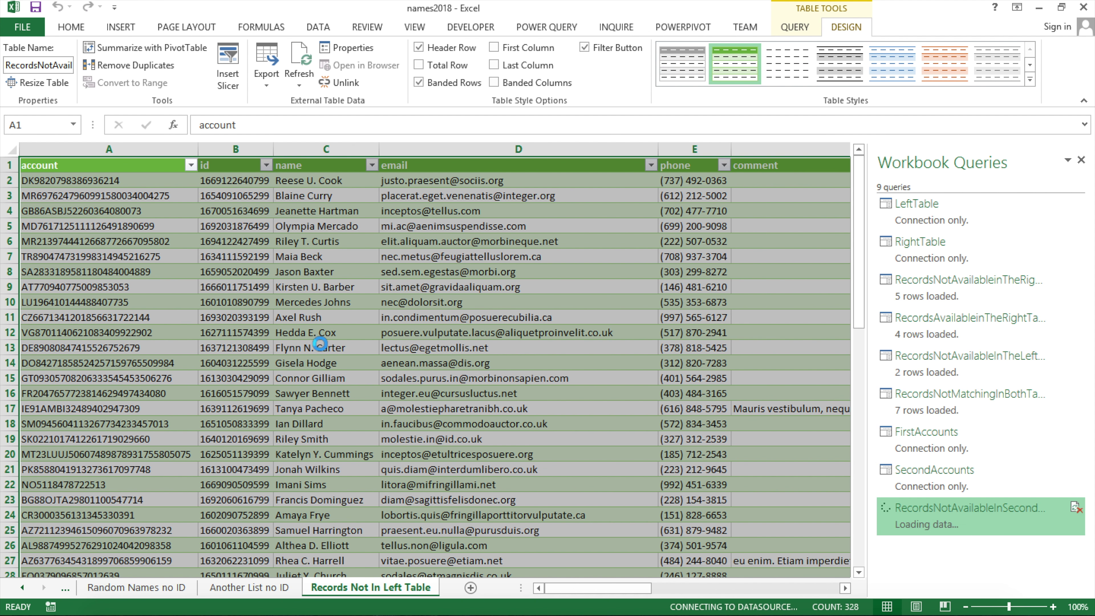